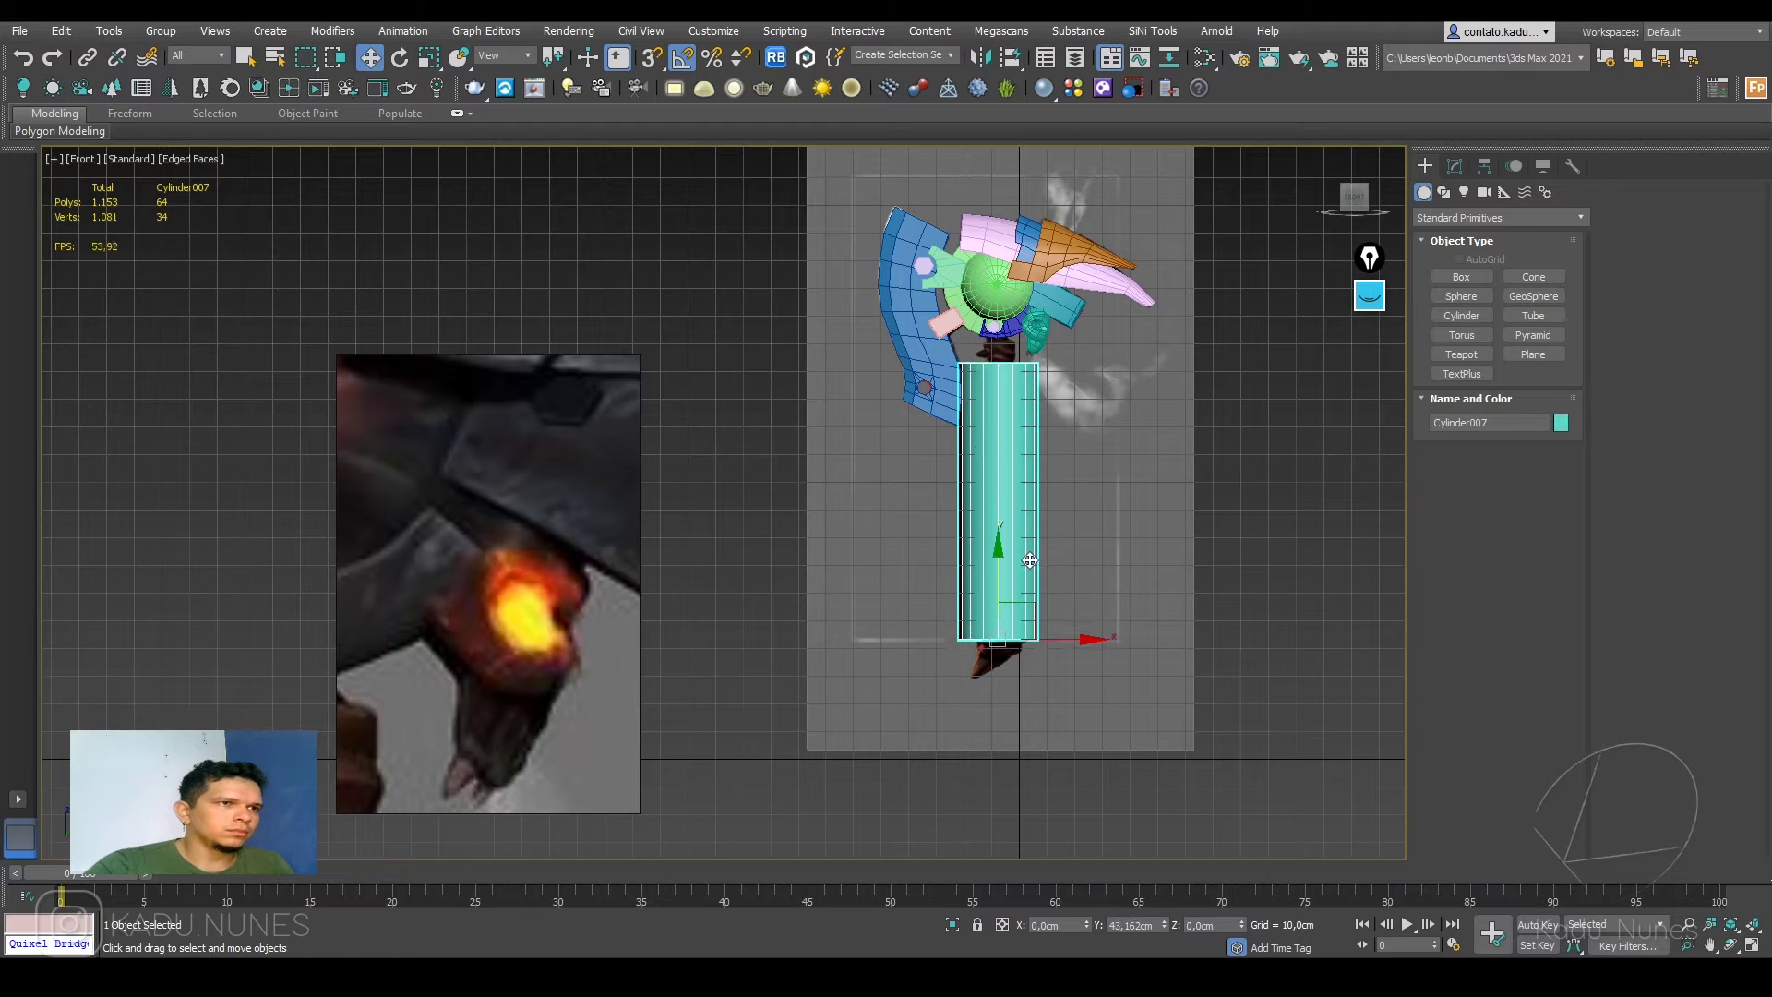
Step: Give the handle cylinder a radius of about 5.09 cm, a height of about 112.68 cm and 2 height segments
scroll(1020, 554, "up", 2)
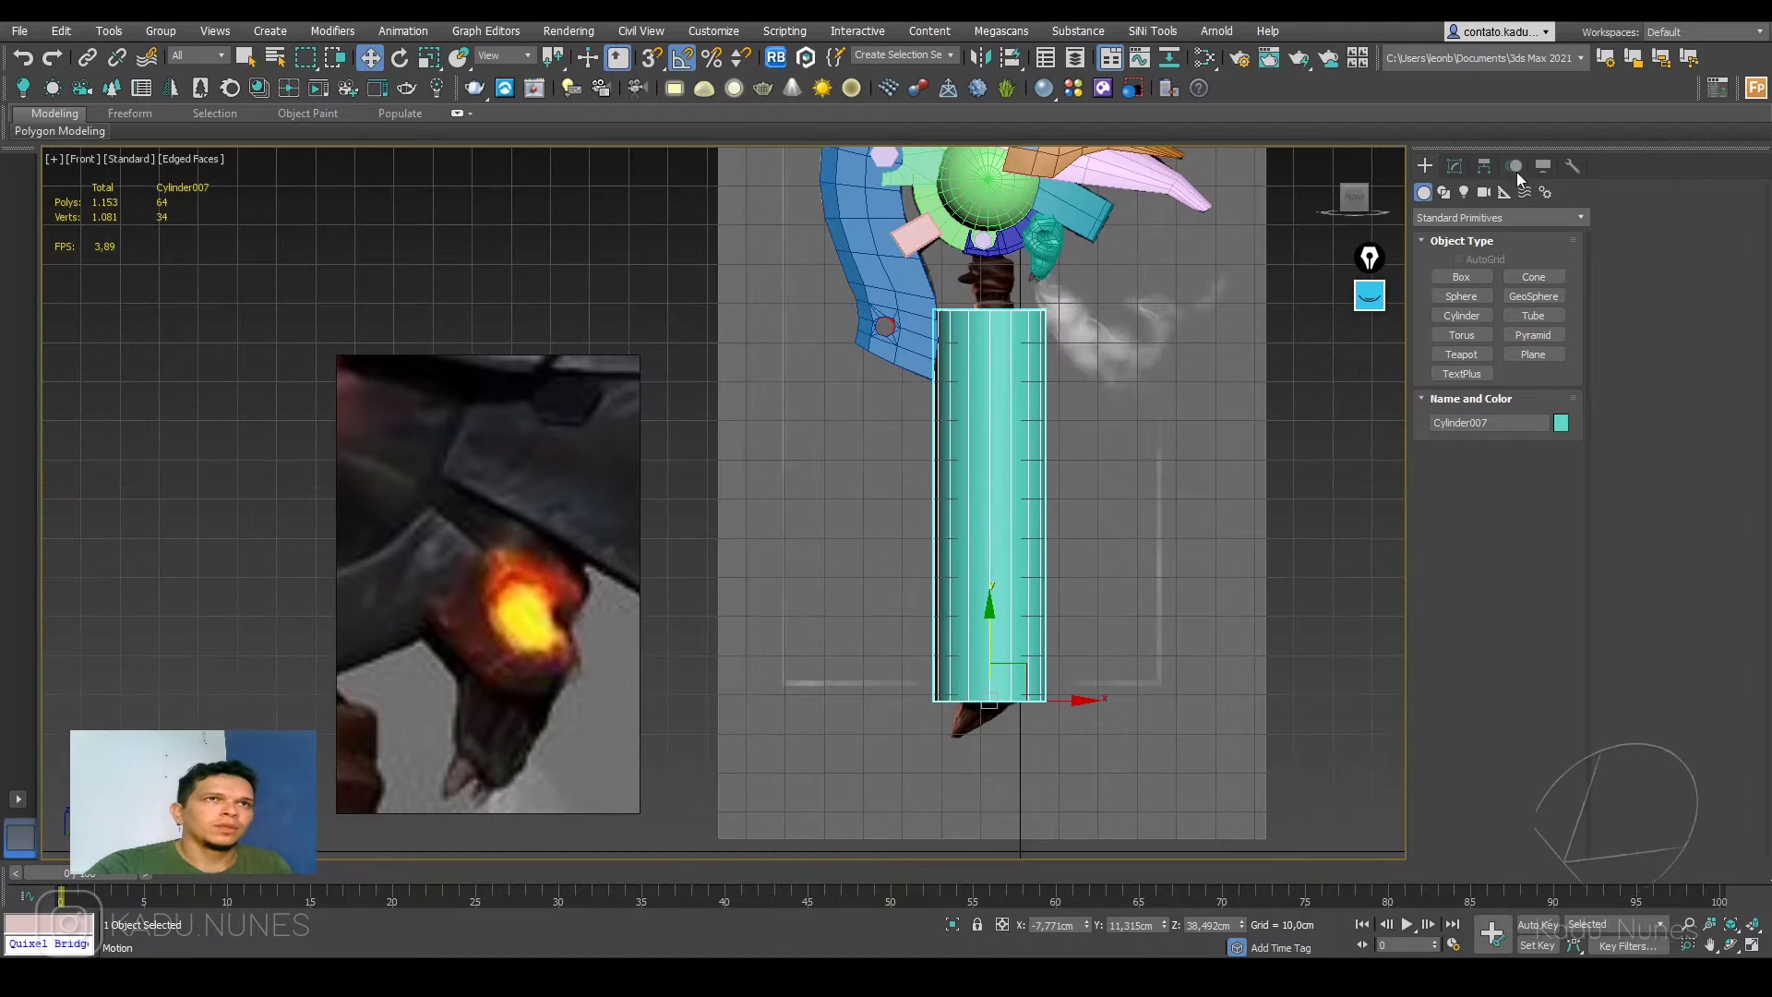
left_click(1454, 166)
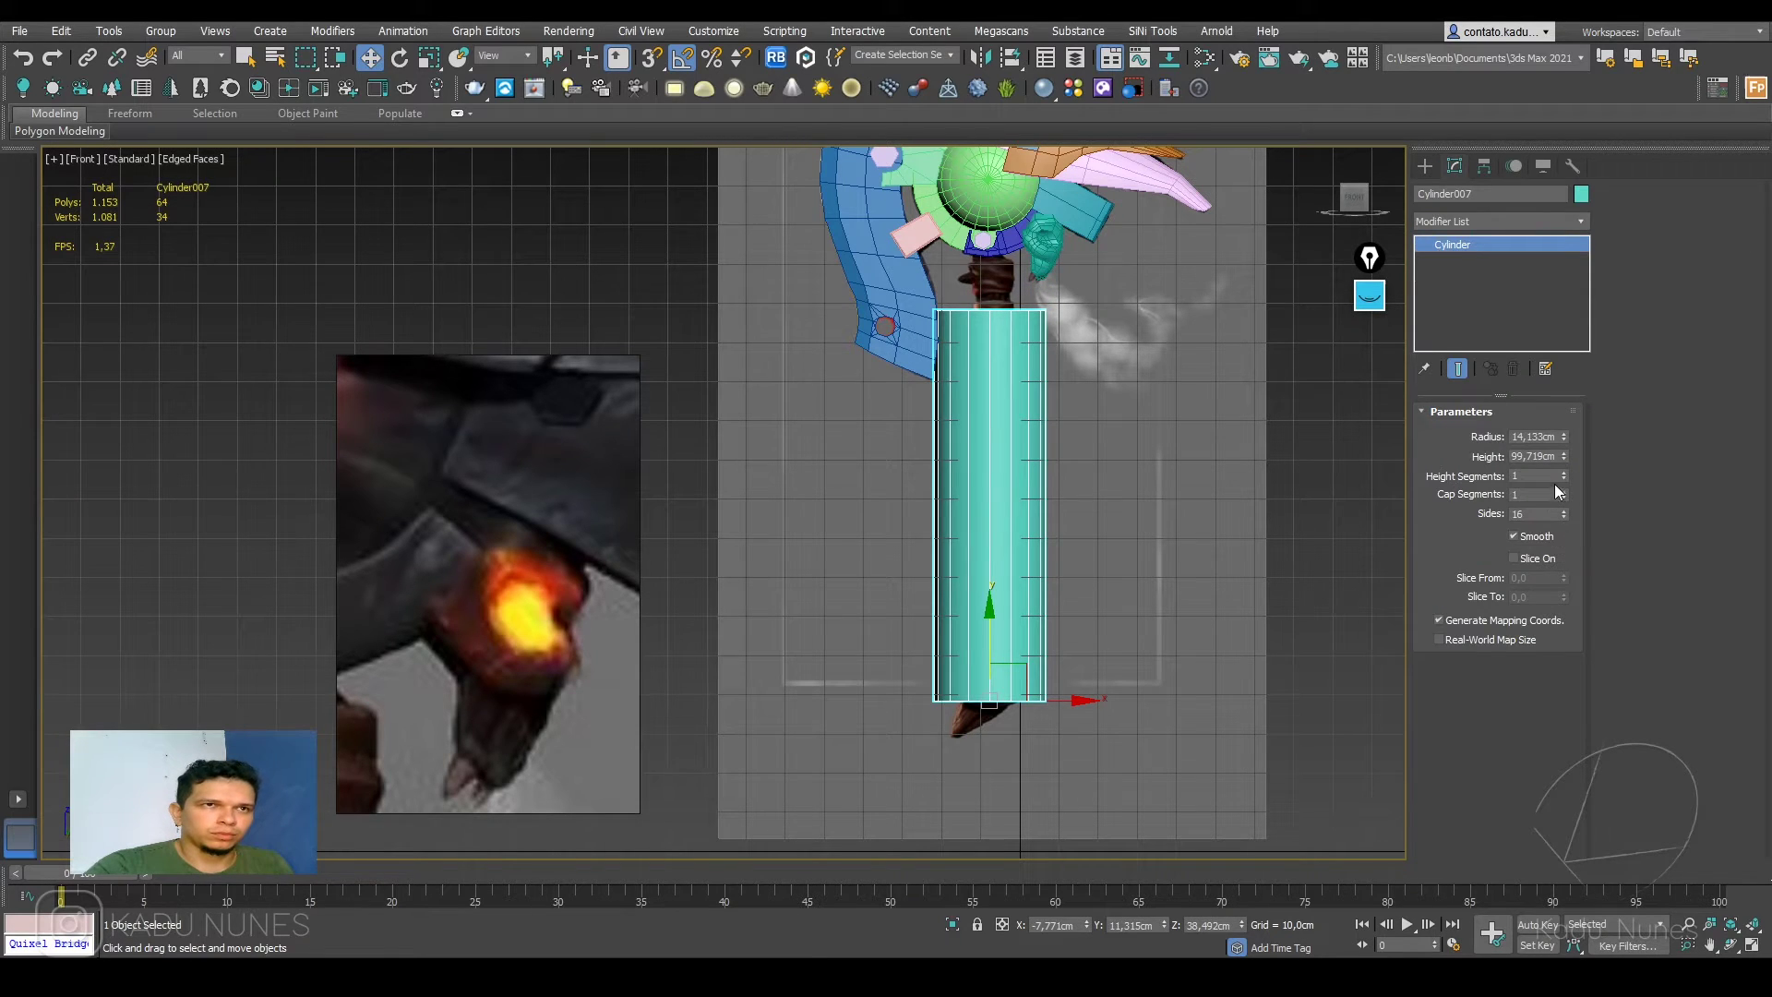
left_click_drag(1565, 454, 1561, 495)
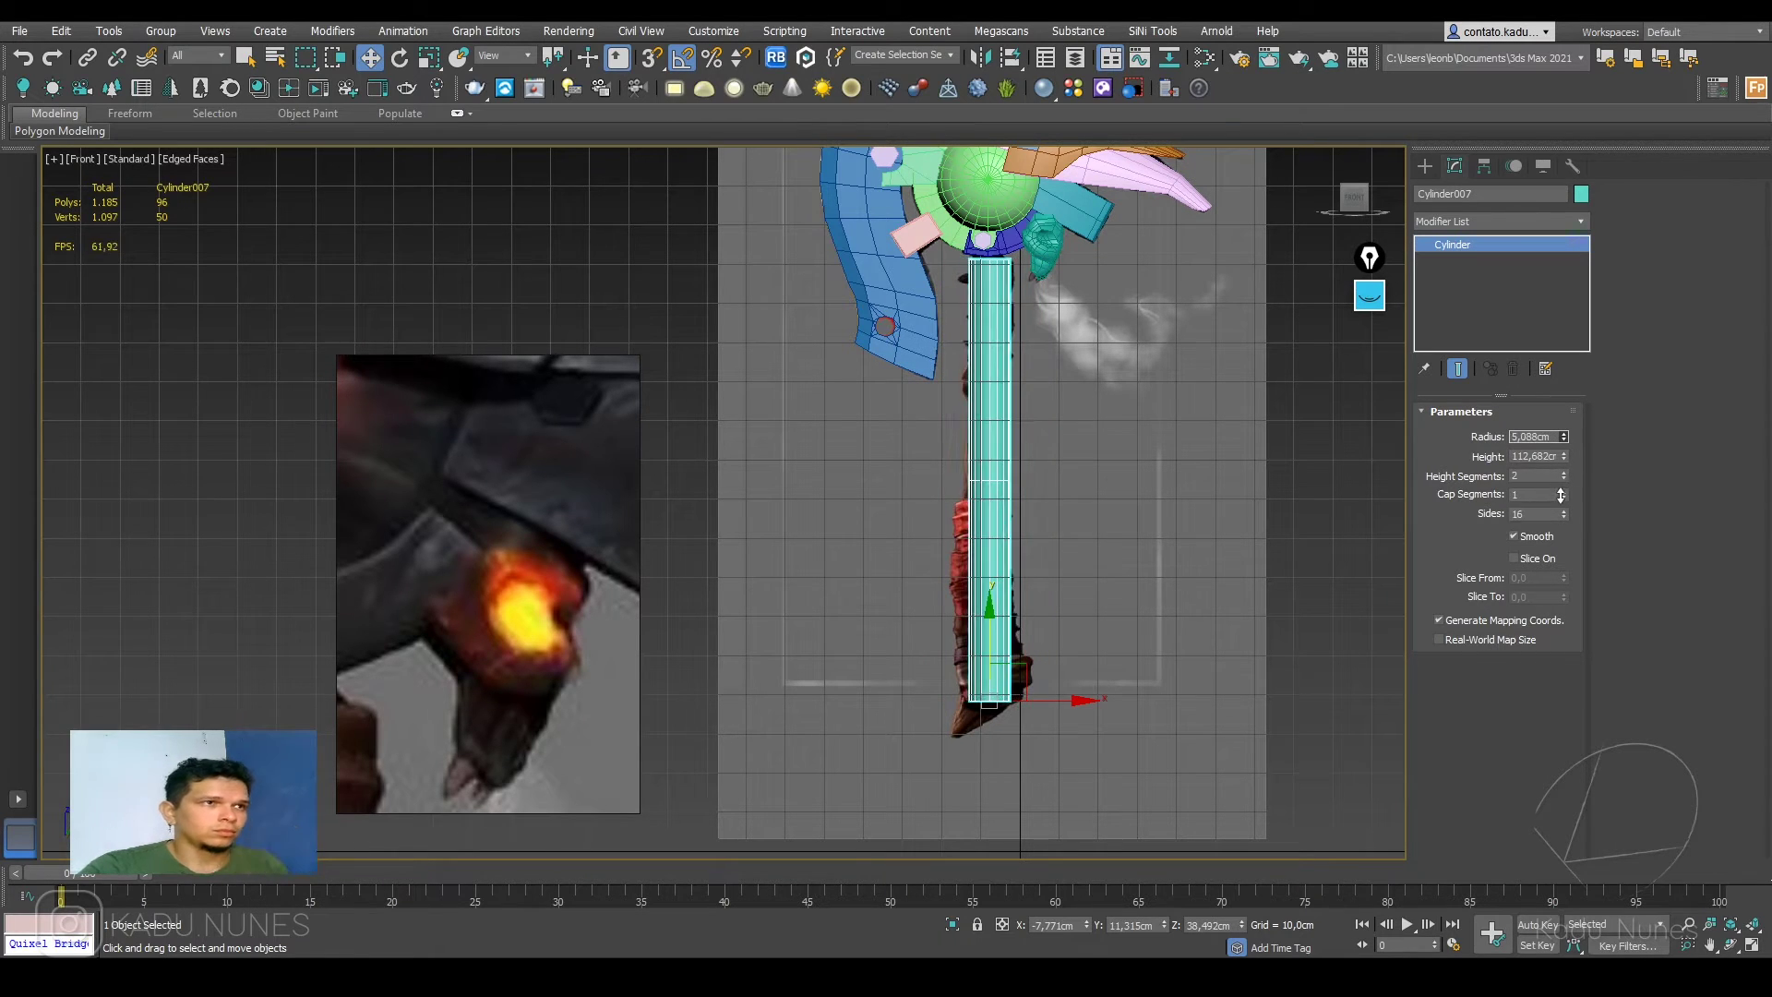
Step: Move the cylinder slightly right and up so it lines up with the reference handle beneath the axe head's collar
scroll(977, 685, "up", 5)
left_click_drag(1036, 681, 1040, 673)
middle_click_drag(1030, 484, 1028, 810)
middle_click_drag(1020, 187, 1014, 378)
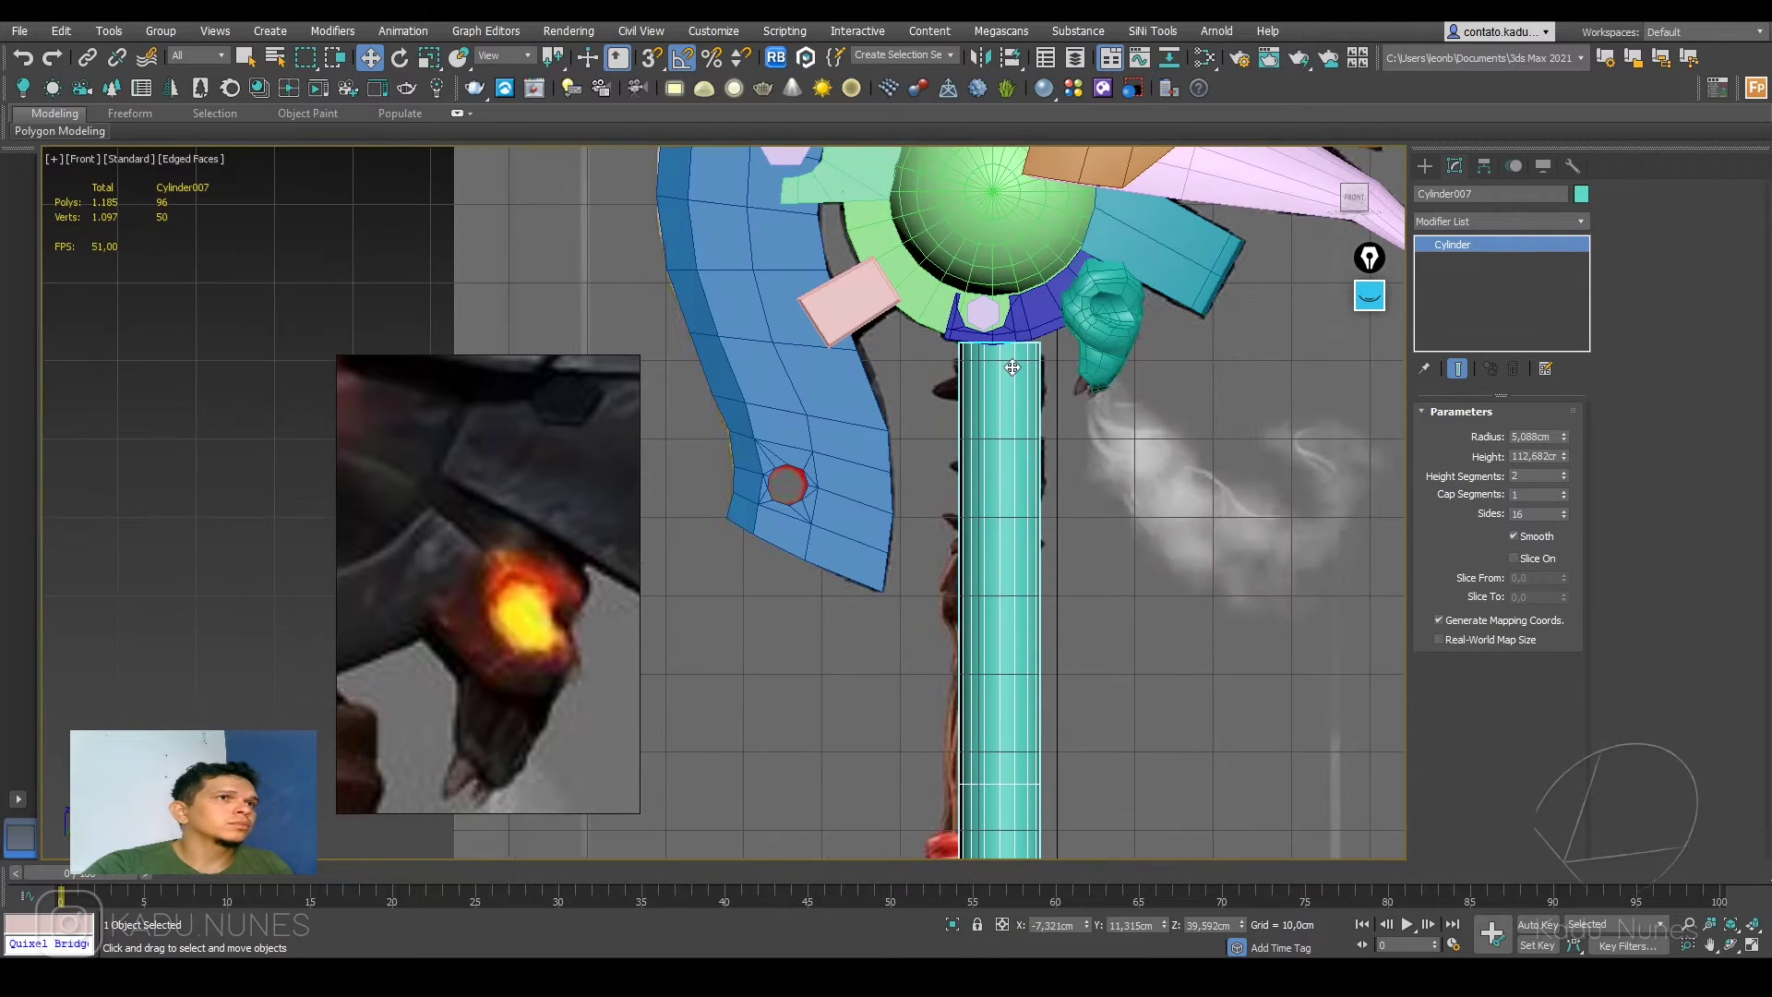
Step: Reduce the handle cylinder's radius to about 4.22 cm
left_click_drag(1564, 455, 1563, 452)
right_click(1562, 466)
middle_click_drag(1041, 343, 1083, 395, "alt")
key("f")
scroll(930, 489, "up", 4)
middle_click_drag(954, 479, 963, 435)
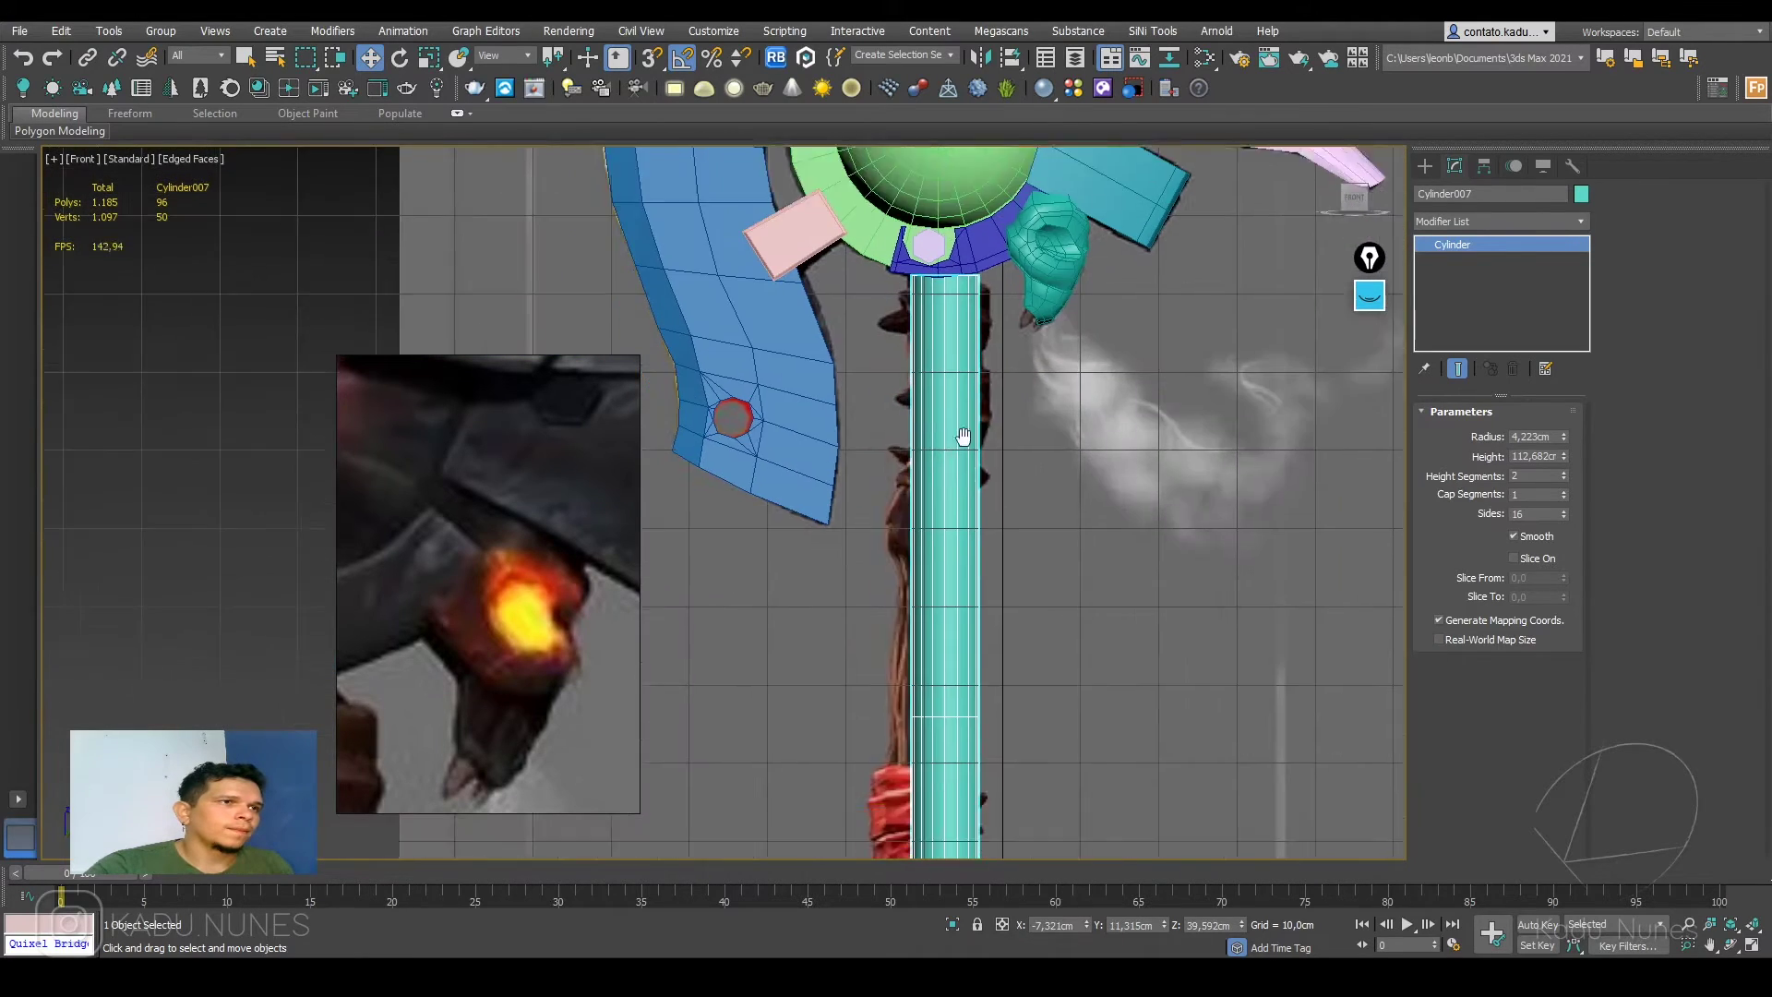
scroll(958, 461, "down", 3)
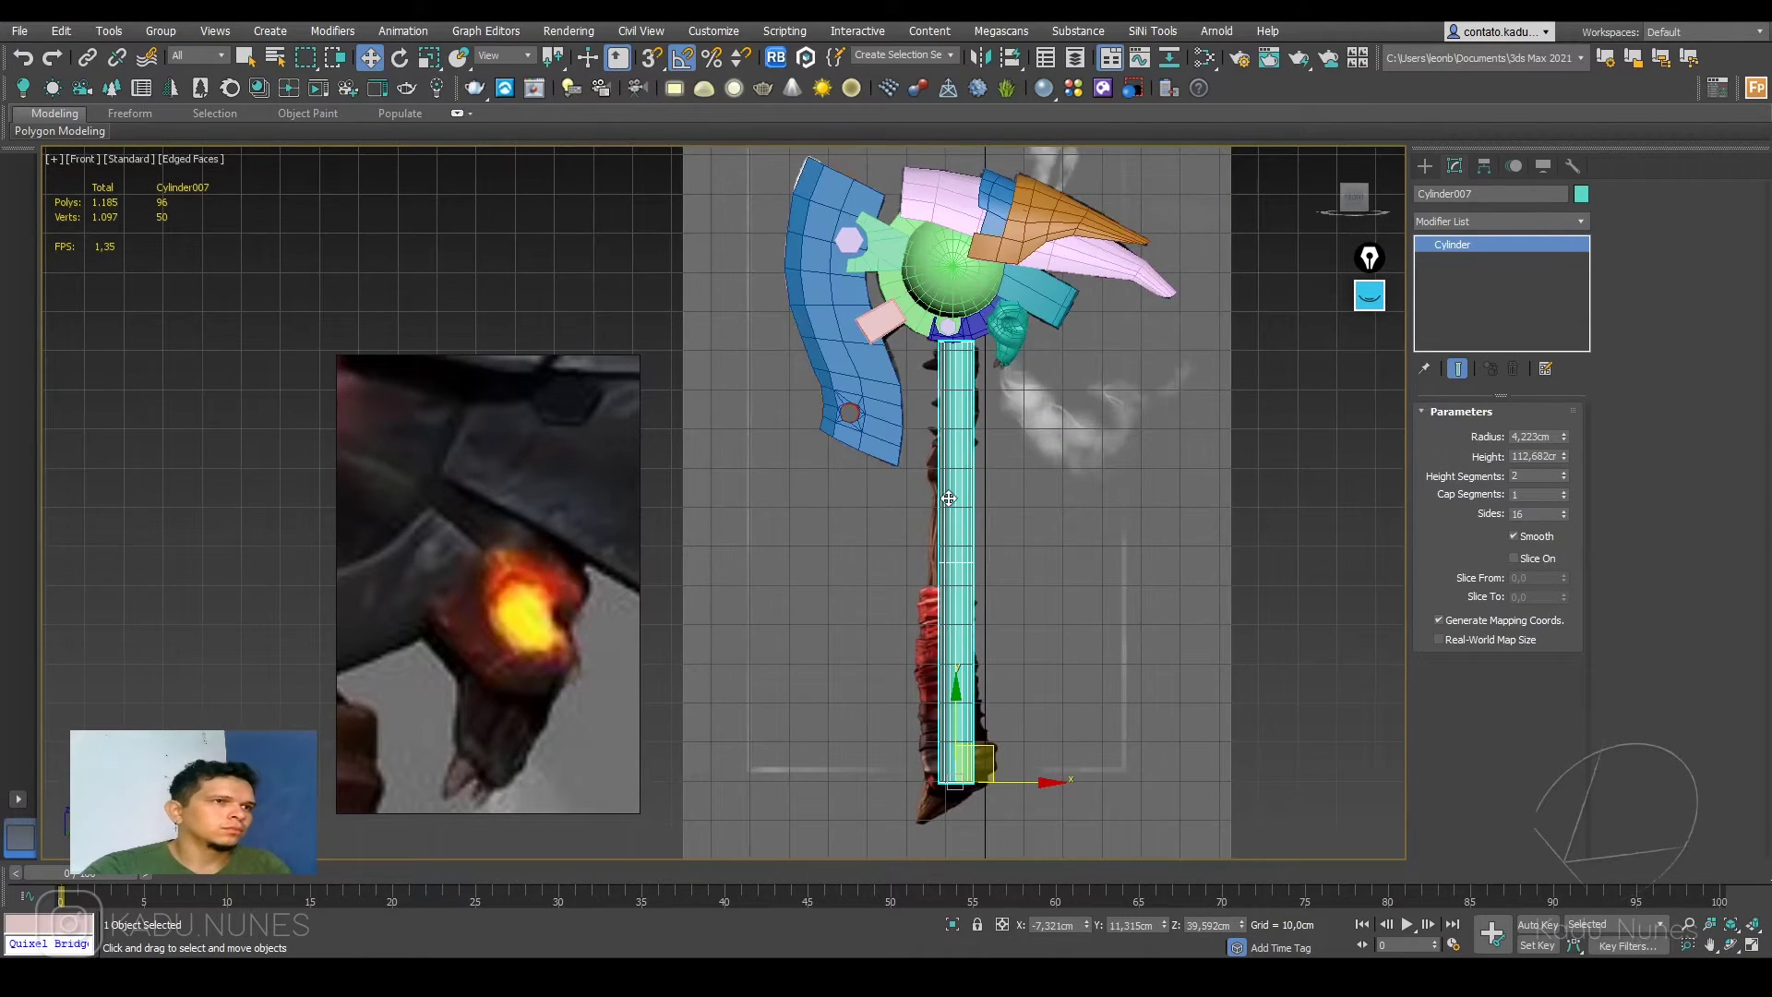
Step: Convert the handle cylinder to an Editable Poly
scroll(949, 498, "up", 2)
right_click(943, 494)
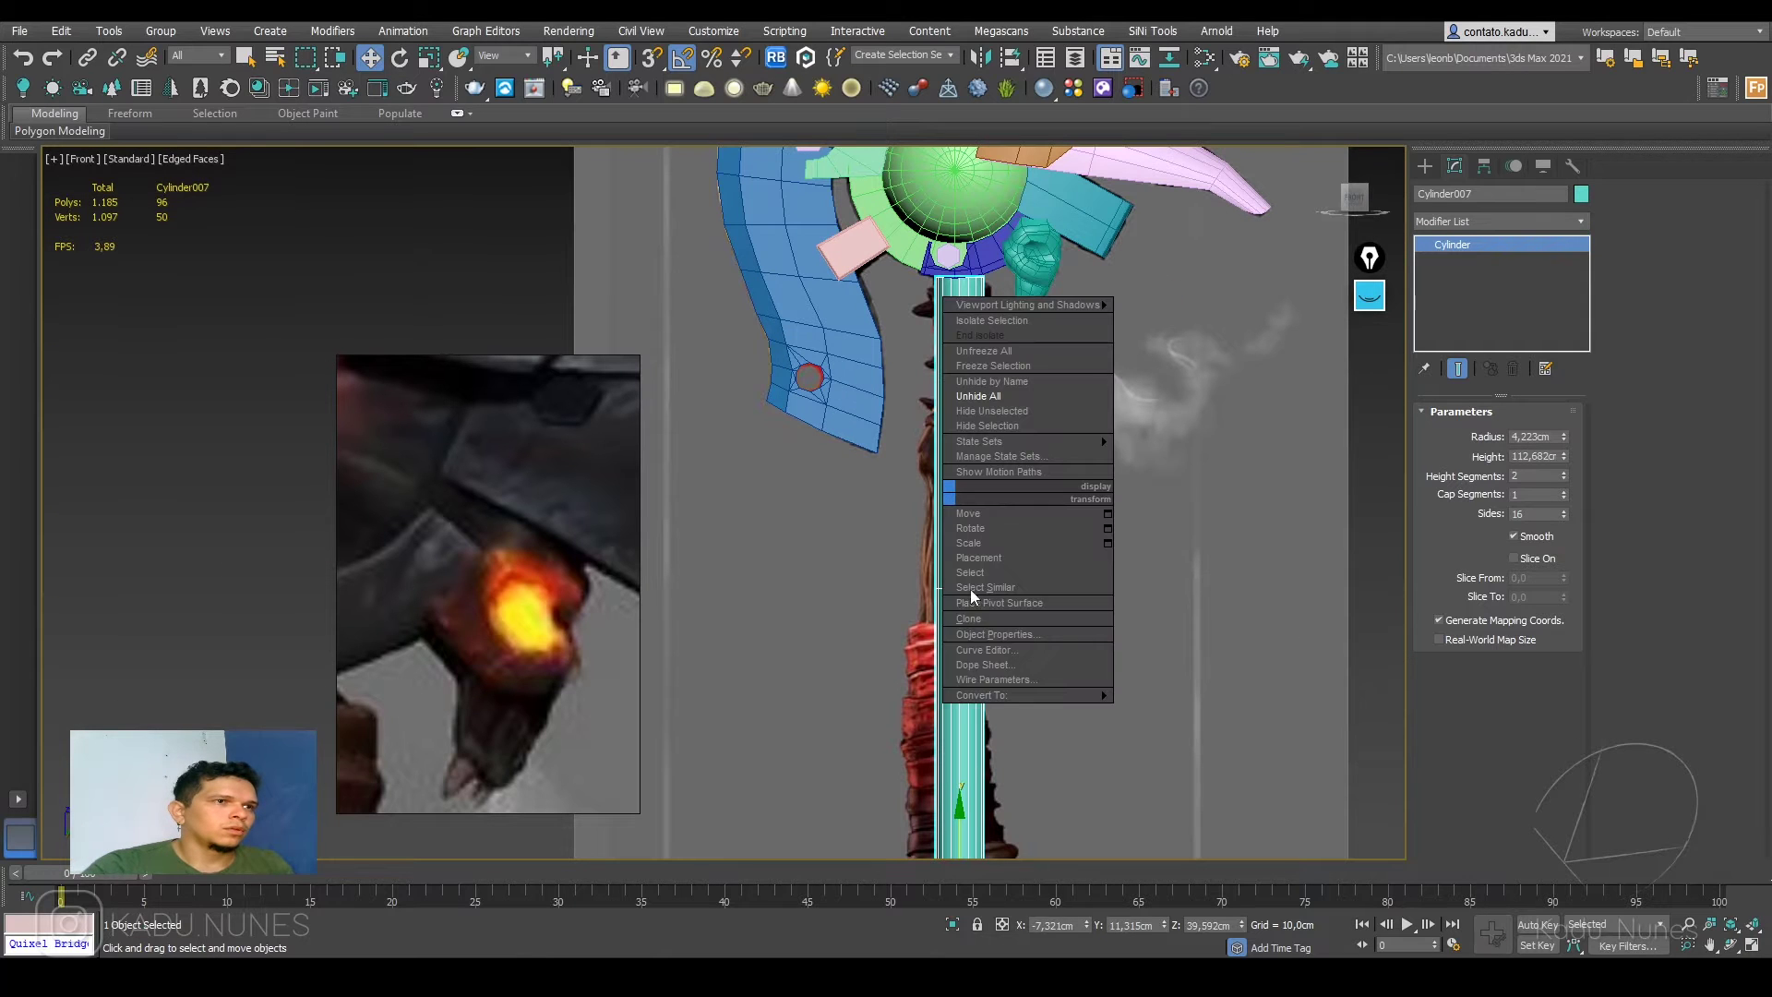
mouse_move(1002, 703)
left_click(1155, 710)
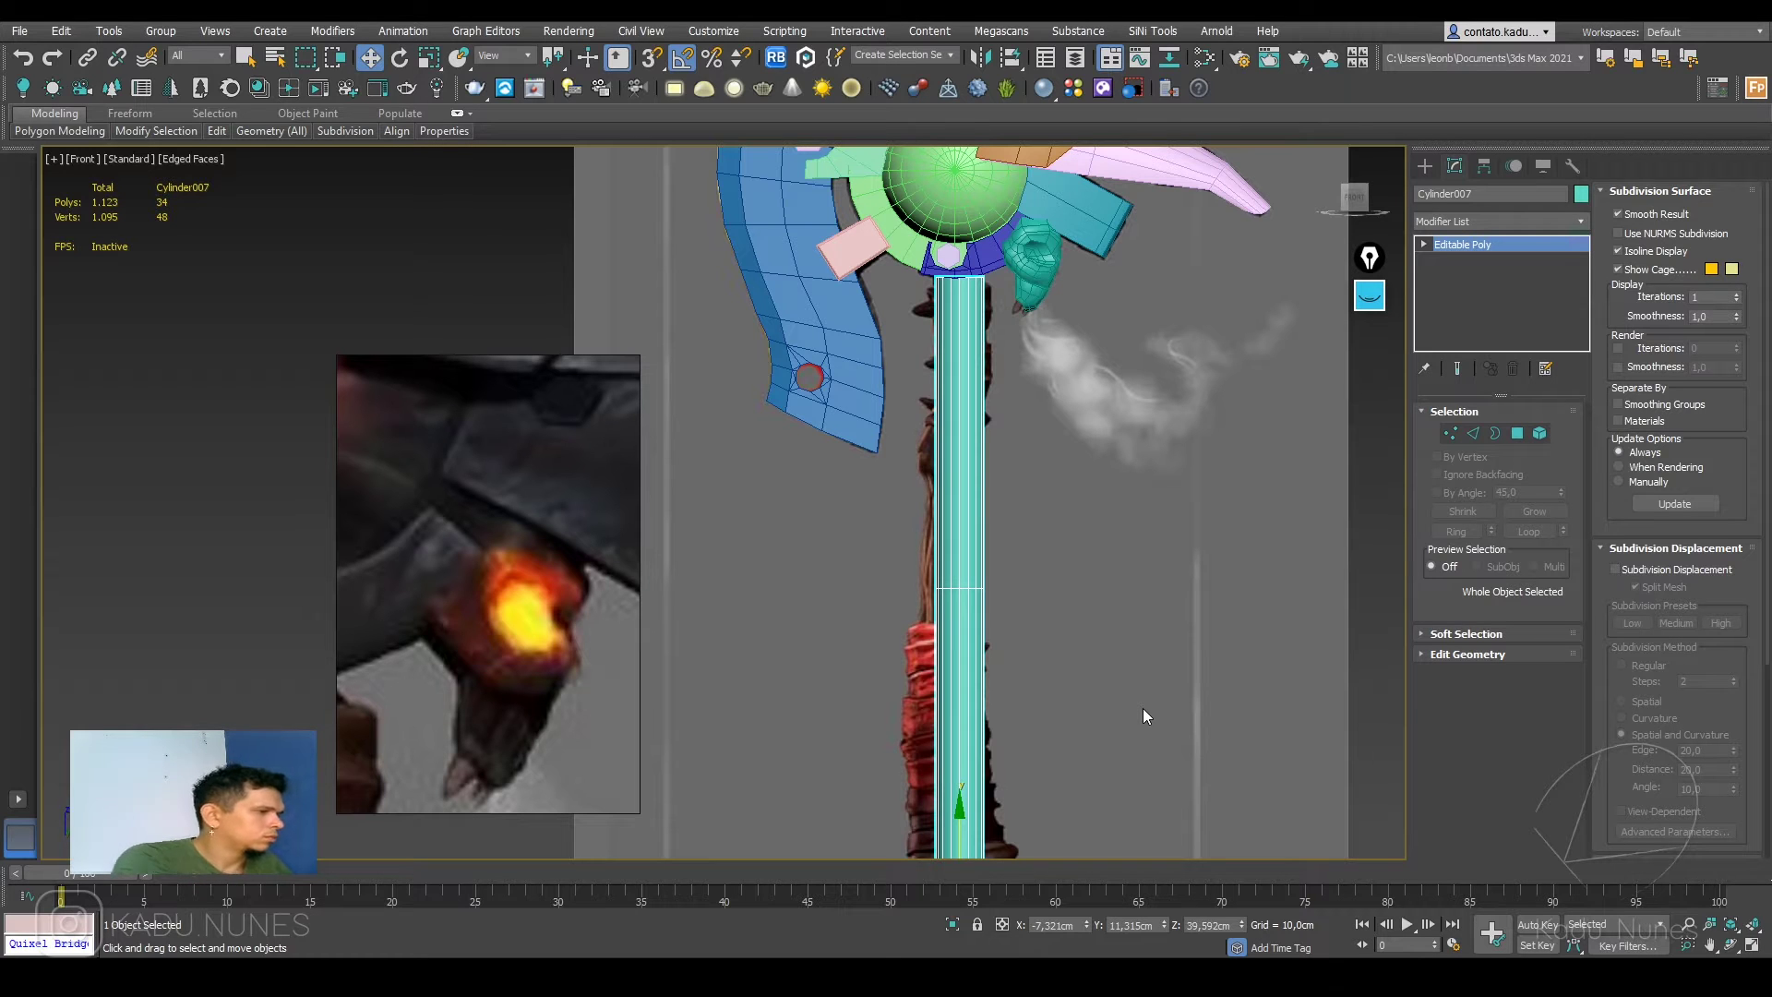
Step: Select the handle's bottom vertices and scale them outward to match the wider base in the reference
left_click(1449, 434)
middle_click_drag(904, 563, 891, 377)
scroll(891, 775, "up", 2)
left_click_drag(894, 661, 1244, 860)
scroll(1030, 669, "up", 2)
key("r")
left_click_drag(969, 711, 1098, 634)
Step: Make the handle see-through, then move and scale its middle vertex ring to match the reference above the red wrap
scroll(1014, 606, "down", 5)
scroll(933, 522, "up", 6)
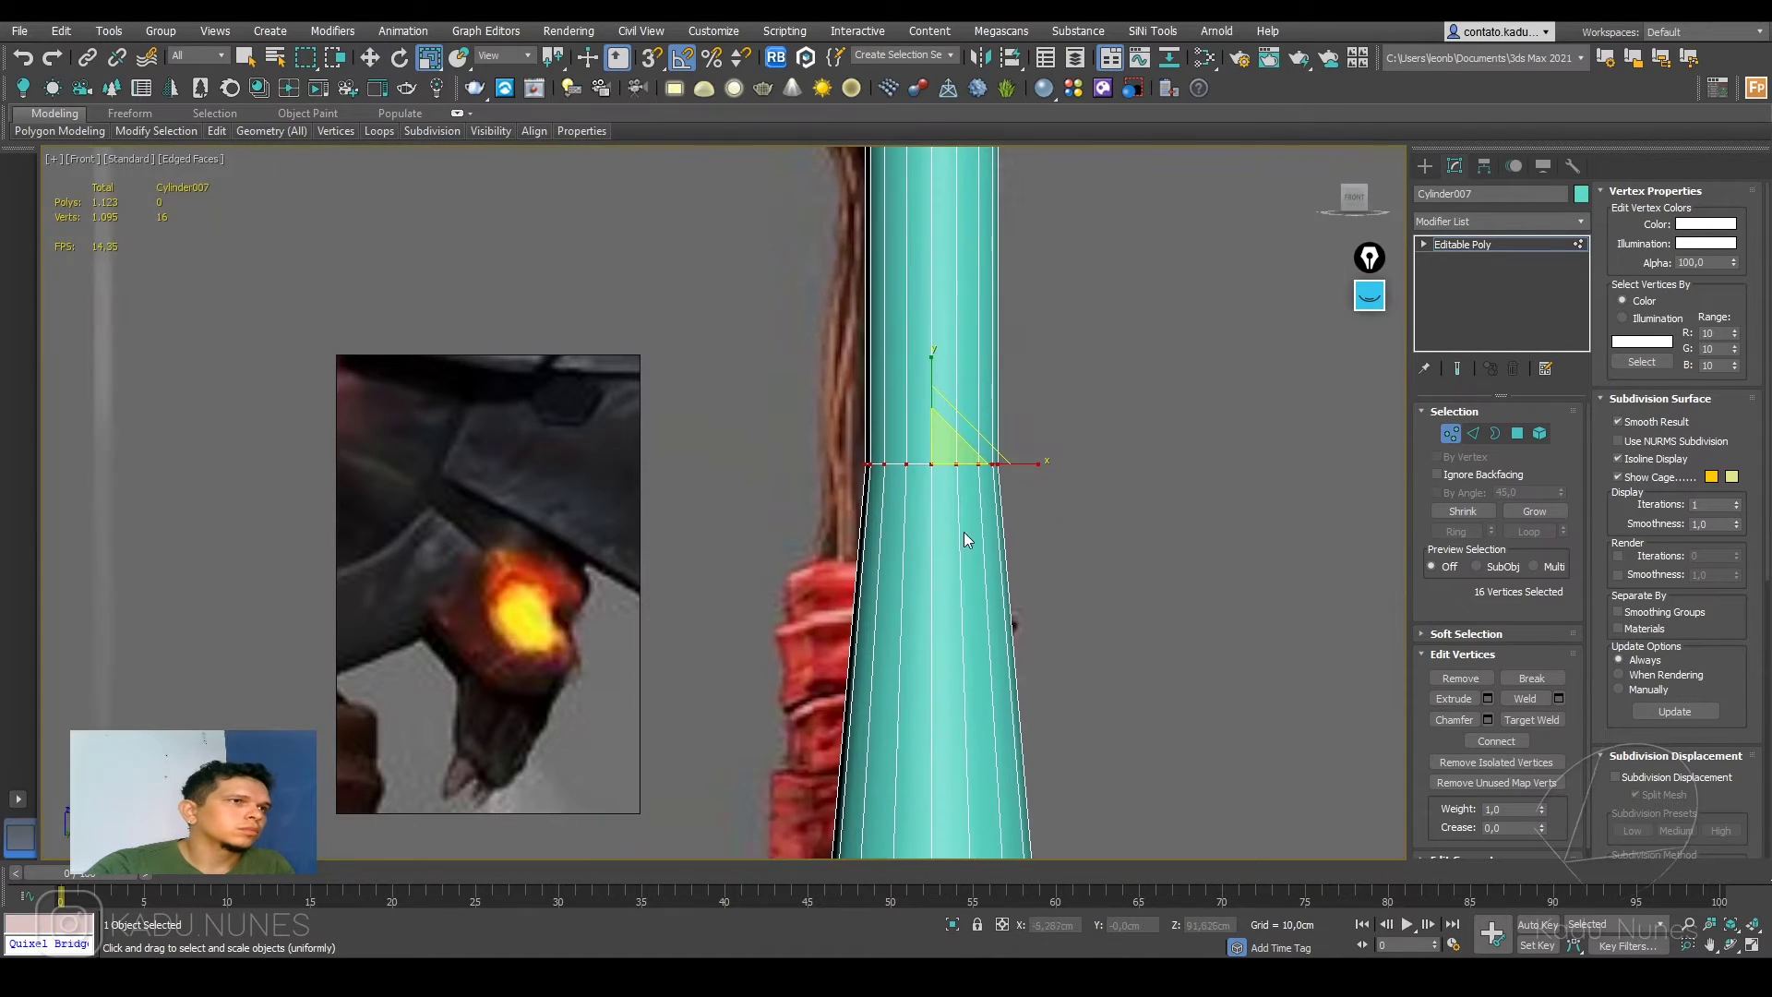
key("alt+x")
key("r")
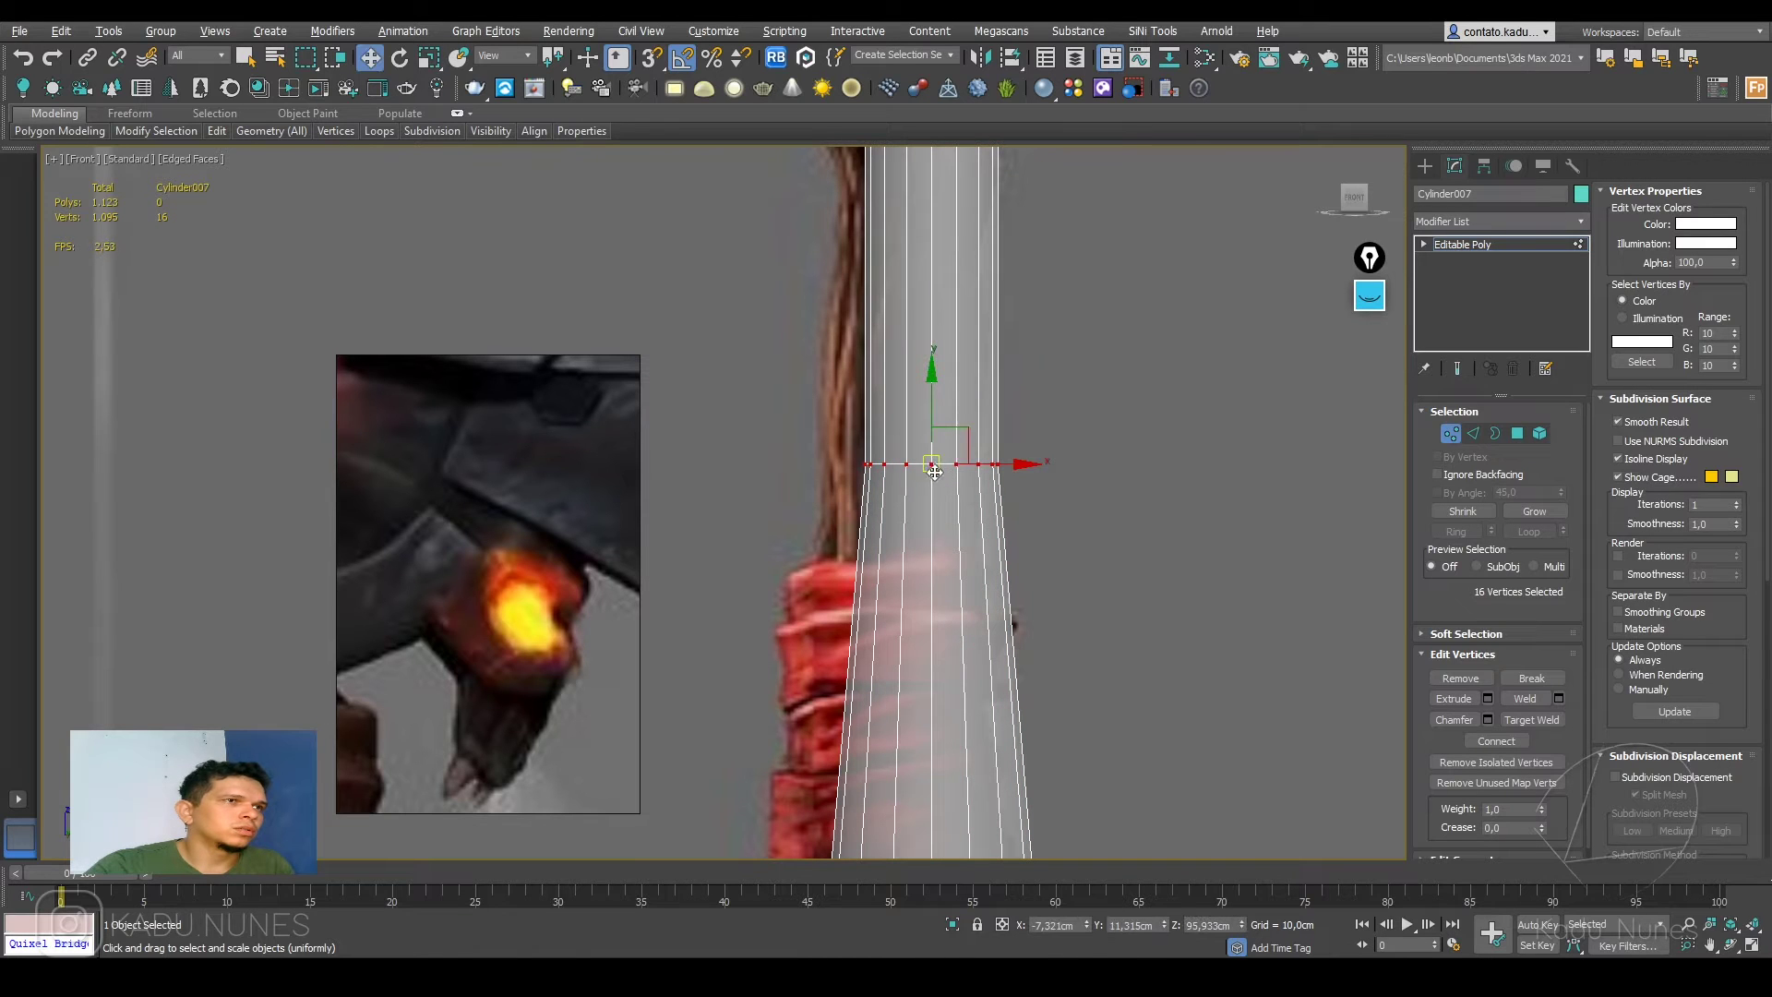
left_click_drag(952, 434, 964, 370)
key("w")
key("r")
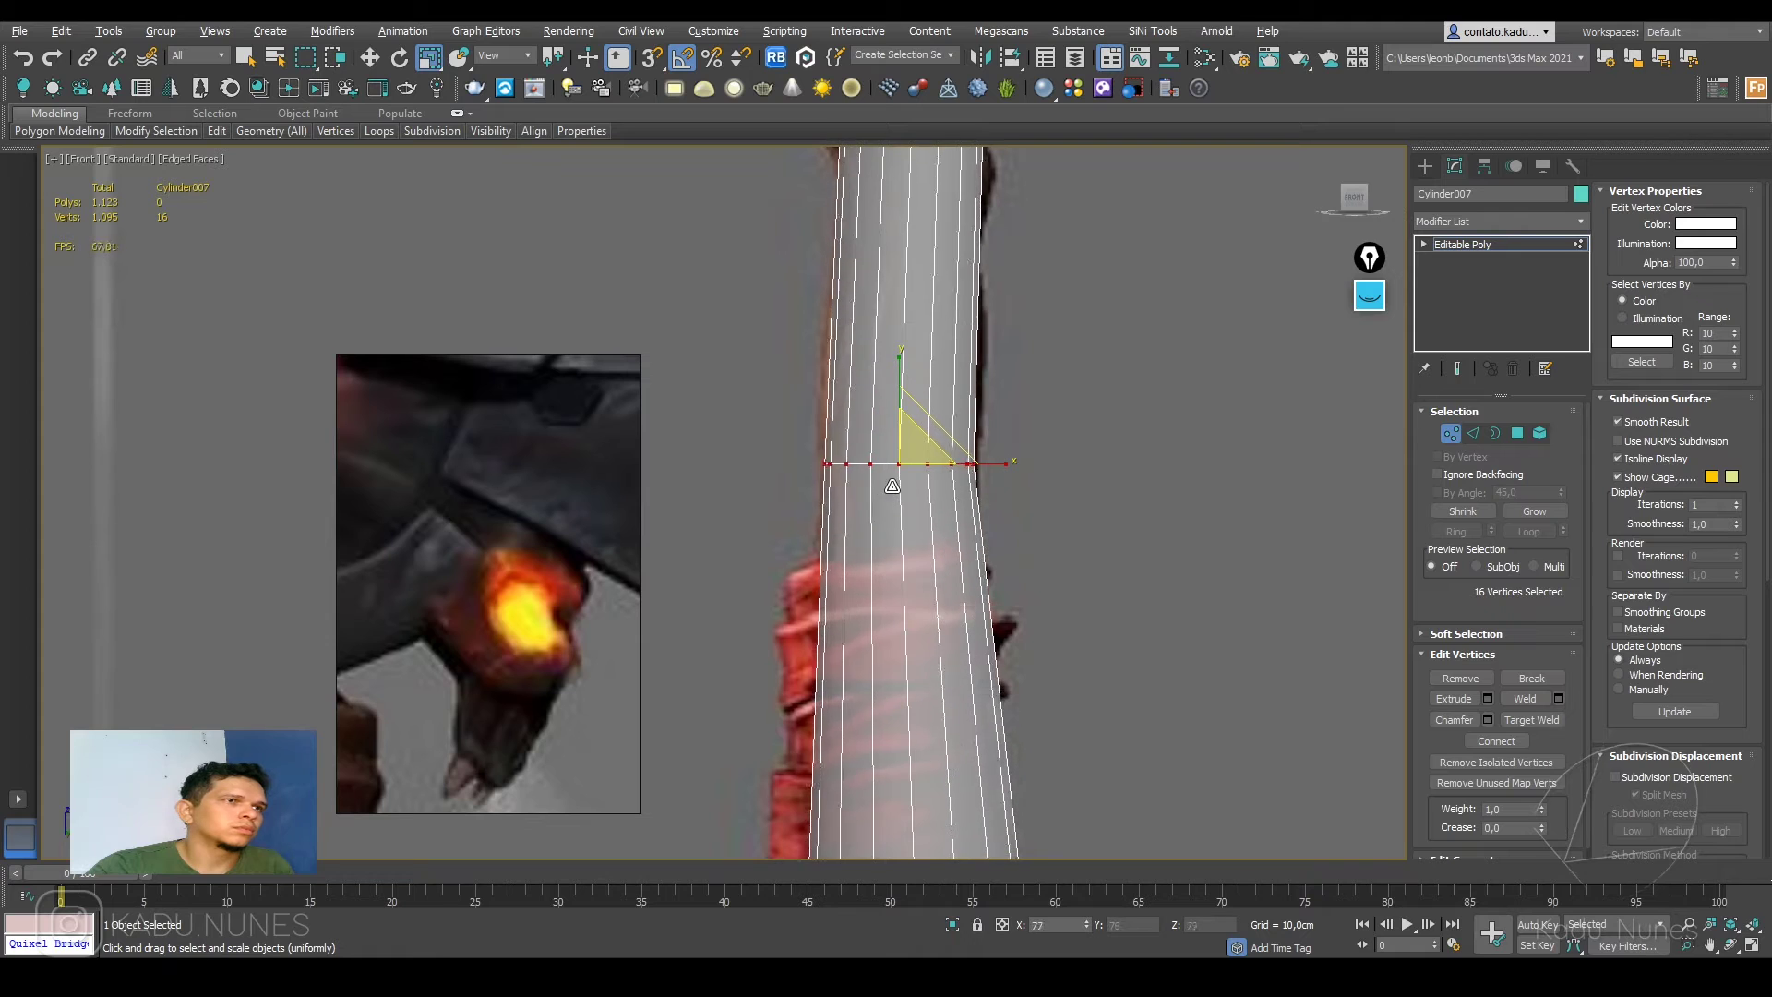
scroll(987, 336, "down", 5)
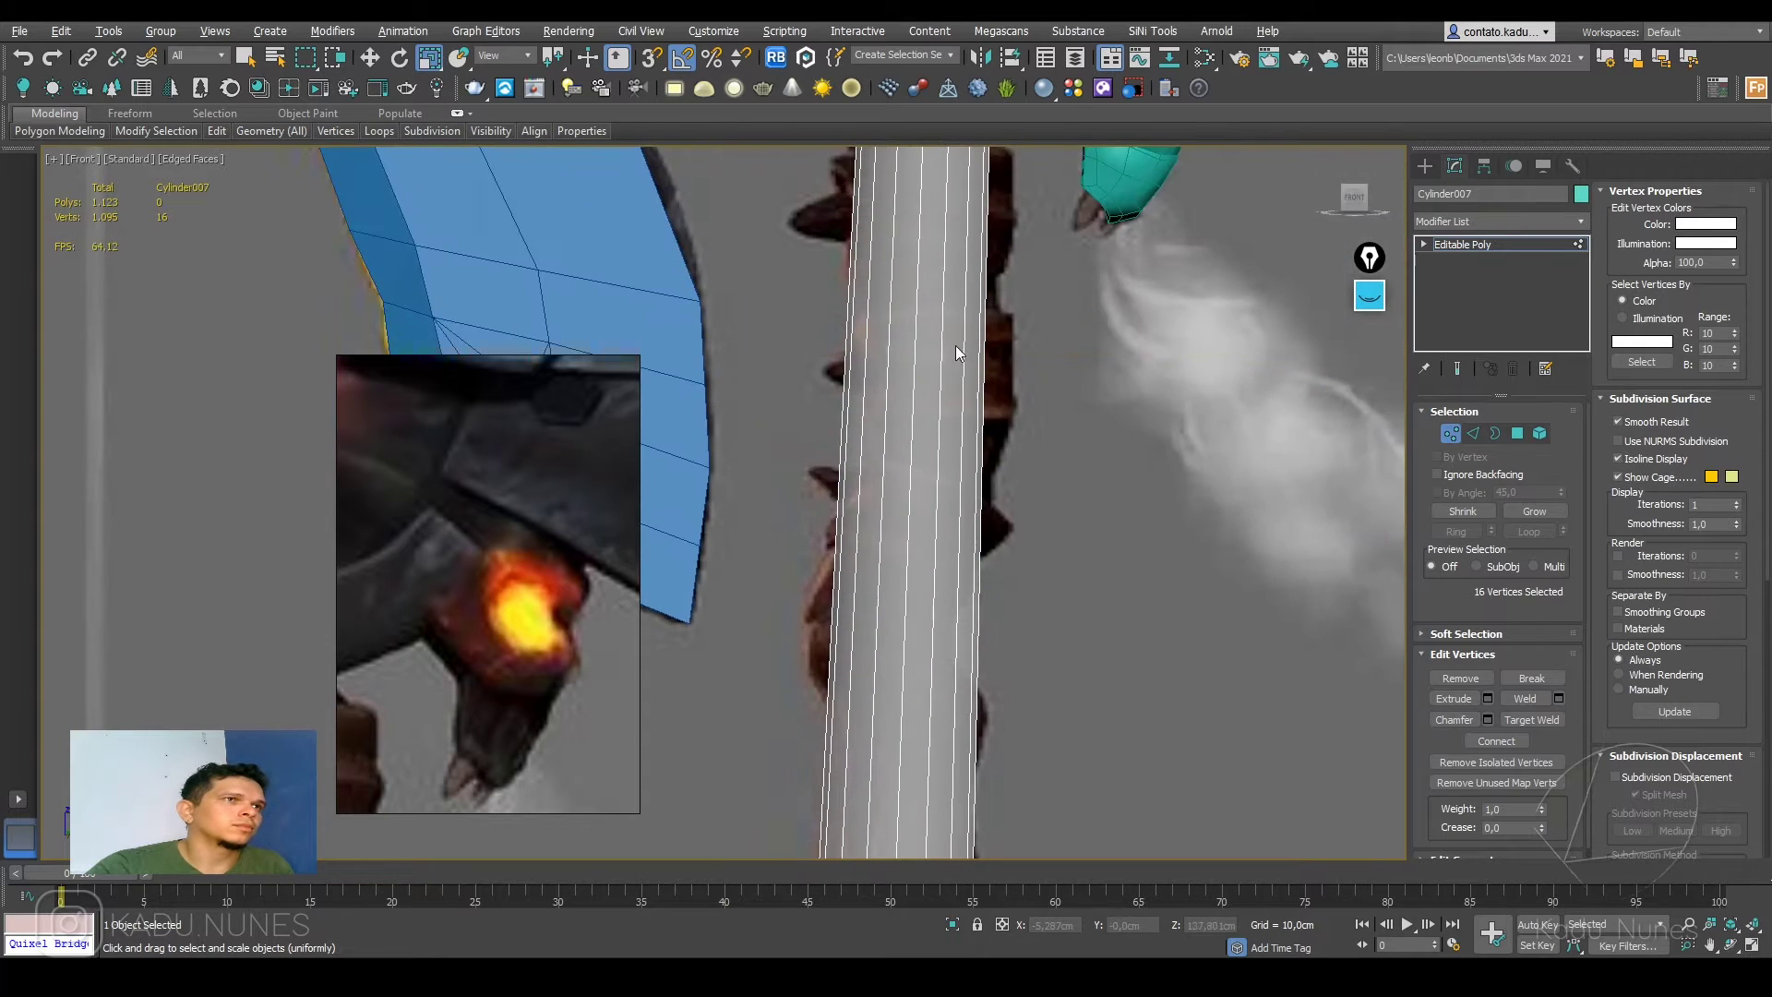
Step: Shift and scale the handle's top vertex ring to fit the reference under the collar
left_click_drag(926, 396, 986, 407)
key("w")
left_click_drag(918, 320, 956, 347)
key("r")
key("w")
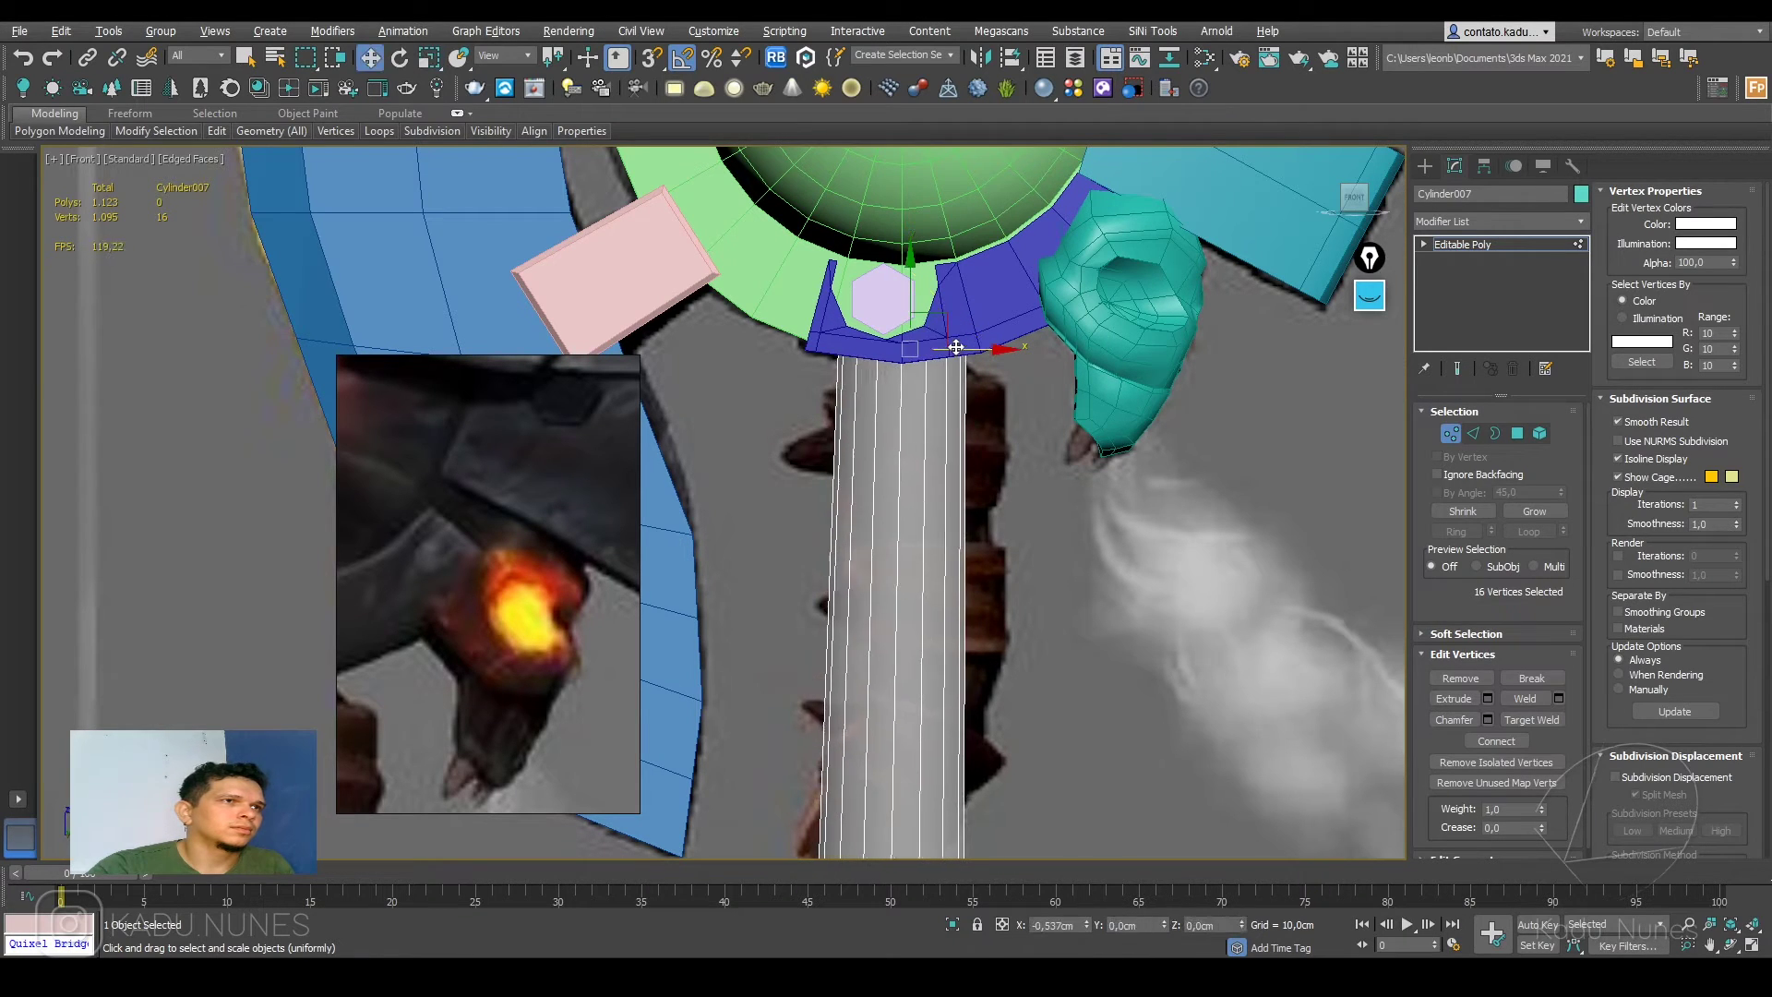
Step: Connect the vertical edges of the handle's upper half with one segment to add a new edge ring
scroll(943, 482, "down", 3)
middle_click_drag(943, 482, 942, 415)
key("2")
left_click_drag(967, 514, 817, 513)
middle_click_drag(897, 516, 866, 435)
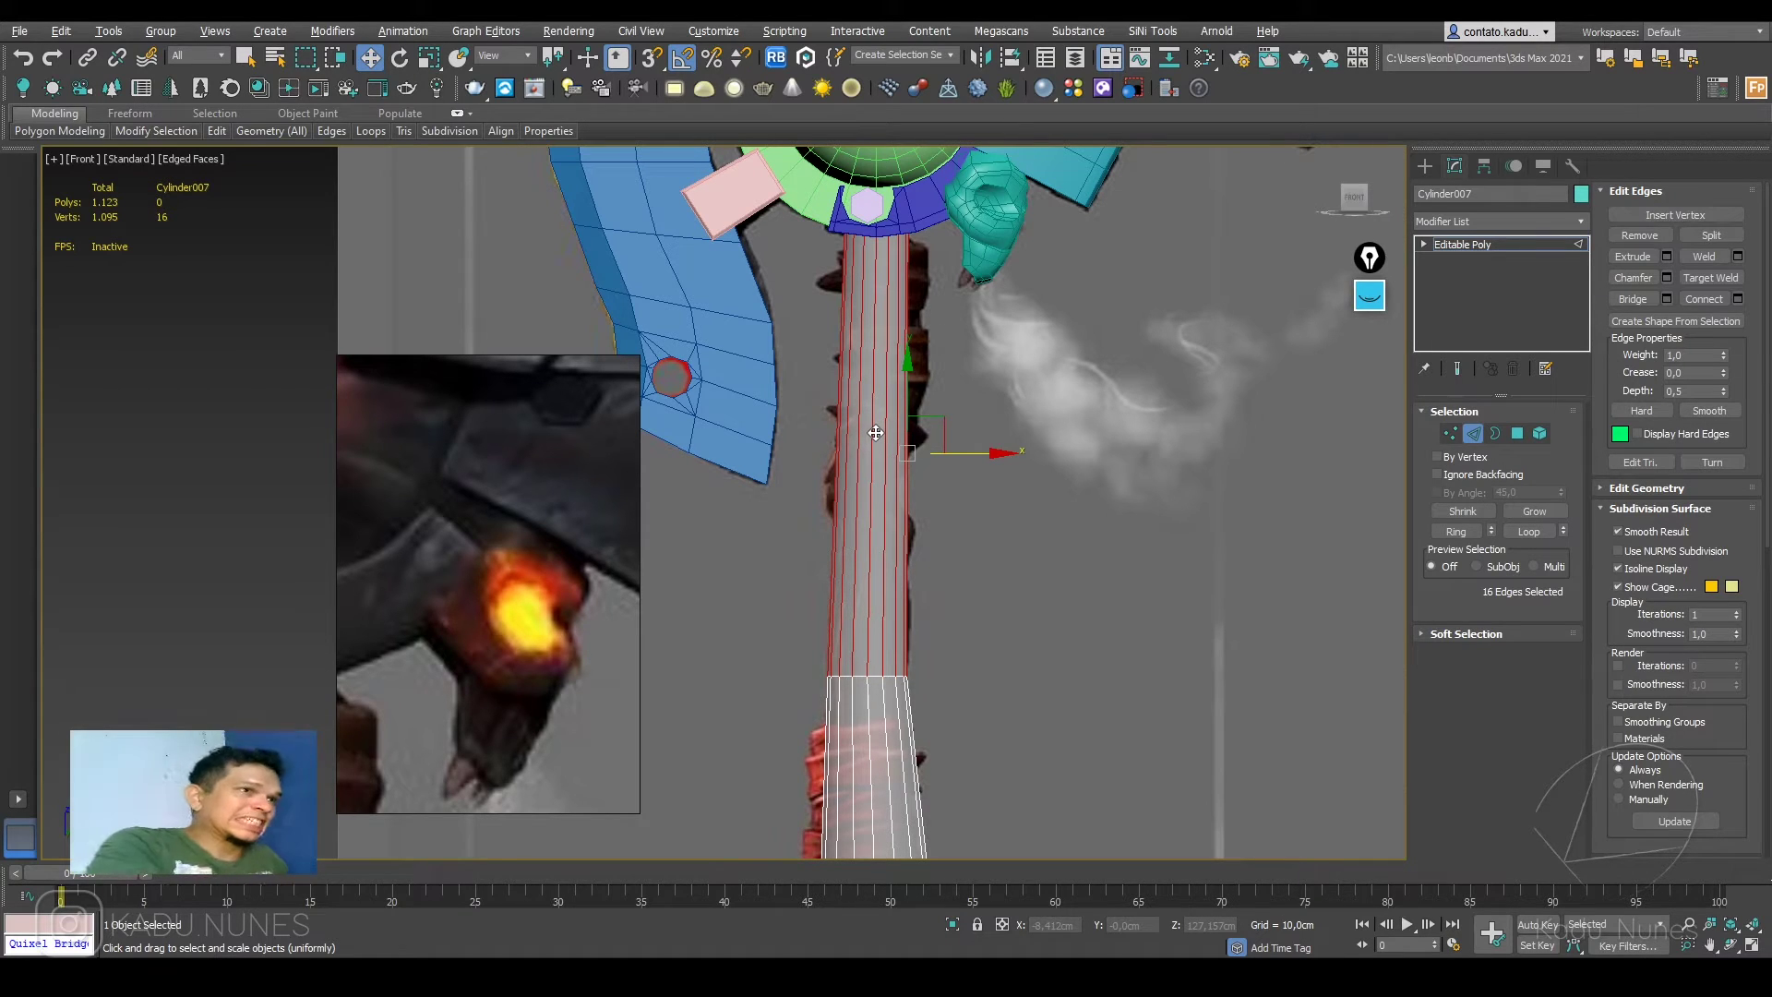
left_click(1736, 298)
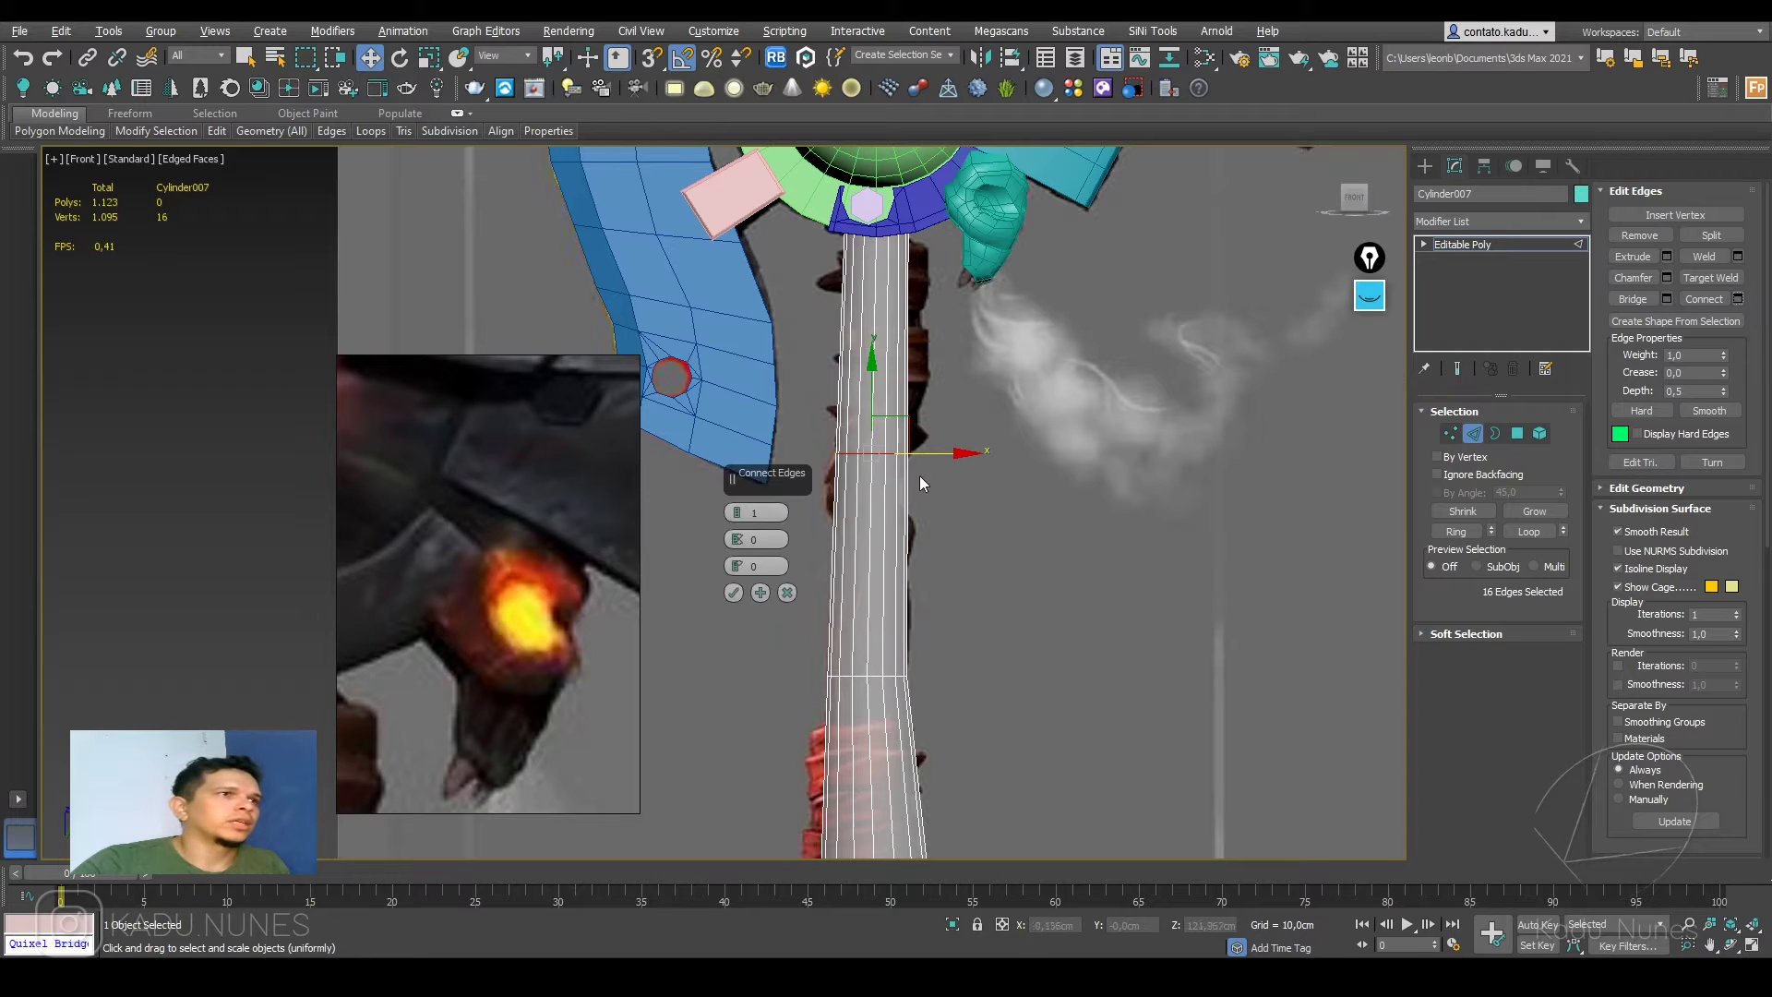
left_click(731, 590)
Step: Connect the vertical edges of the handle's lower half with one new edge ring
middle_click_drag(812, 563, 1116, 507)
left_click_drag(1133, 562, 653, 620)
key("ctrl+z")
middle_click_drag(967, 638, 836, 463)
left_click_drag(828, 534, 1218, 574)
left_click(1707, 303)
Step: Move the new upper vertex ring right by about 0.5 cm to follow the reference handle
middle_click_drag(997, 197, 974, 395)
key("1")
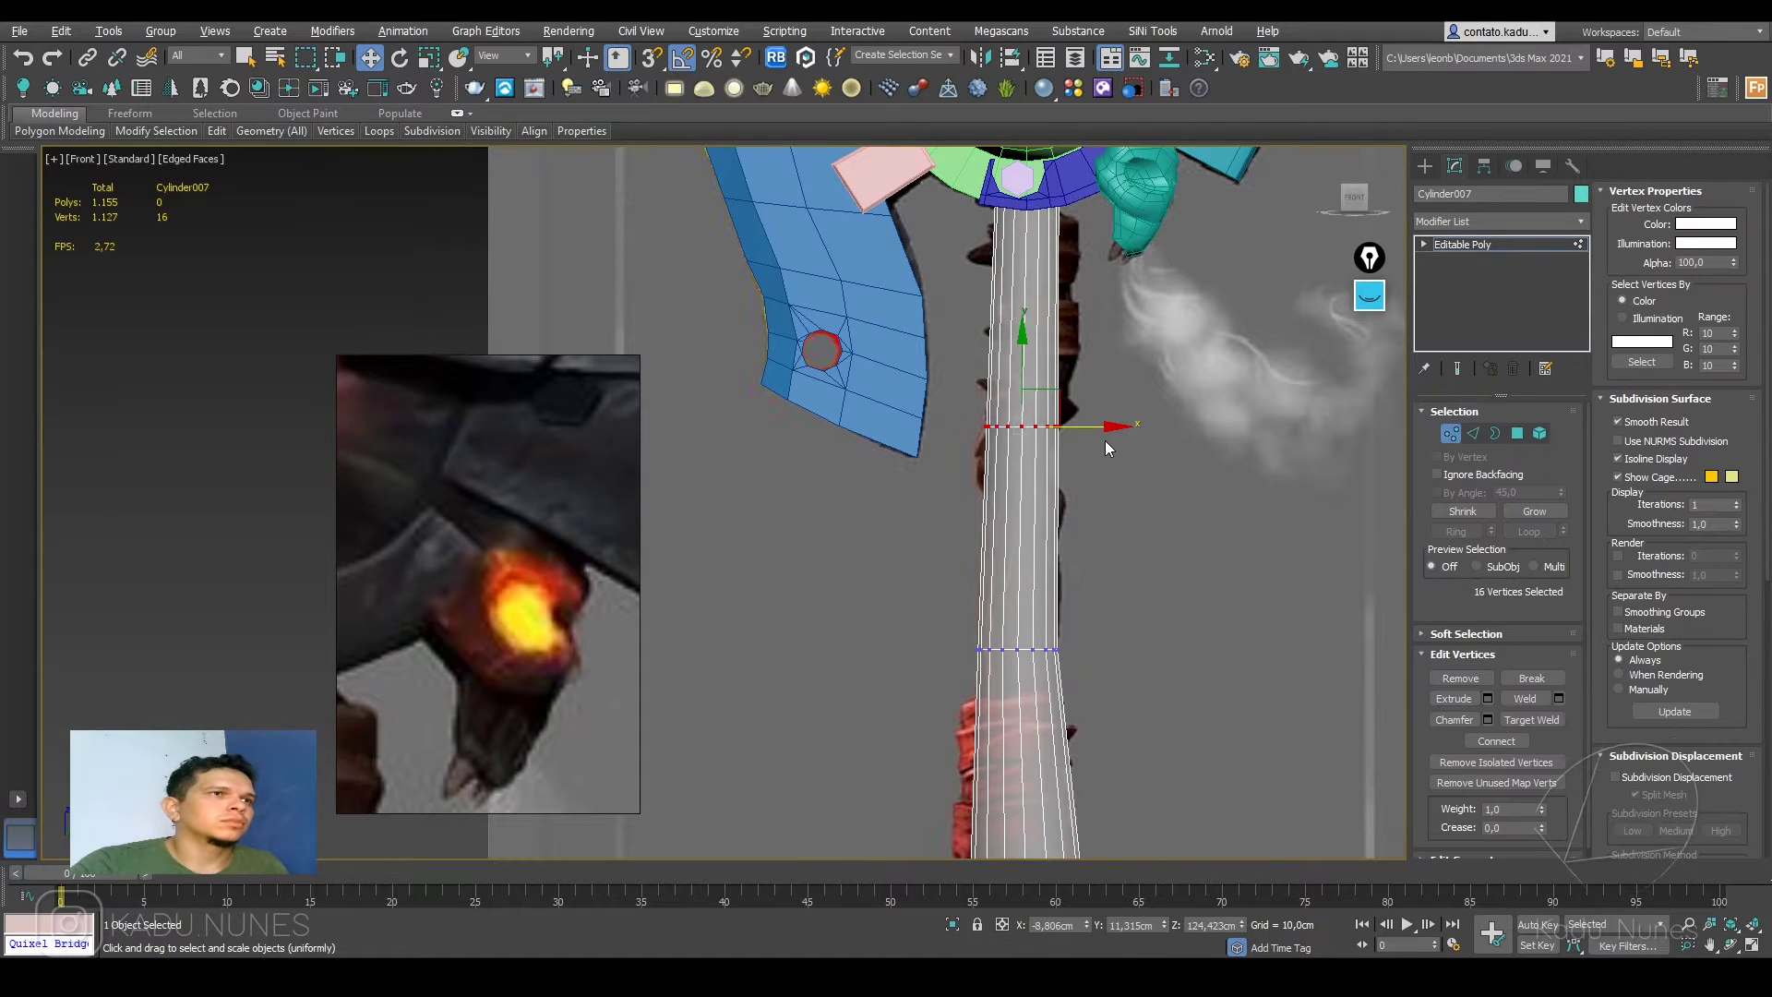
scroll(1104, 440, "up", 3)
mouse_move(1046, 435)
left_mouse_down()
mouse_move(1232, 431)
mouse_move(1055, 435)
left_mouse_up()
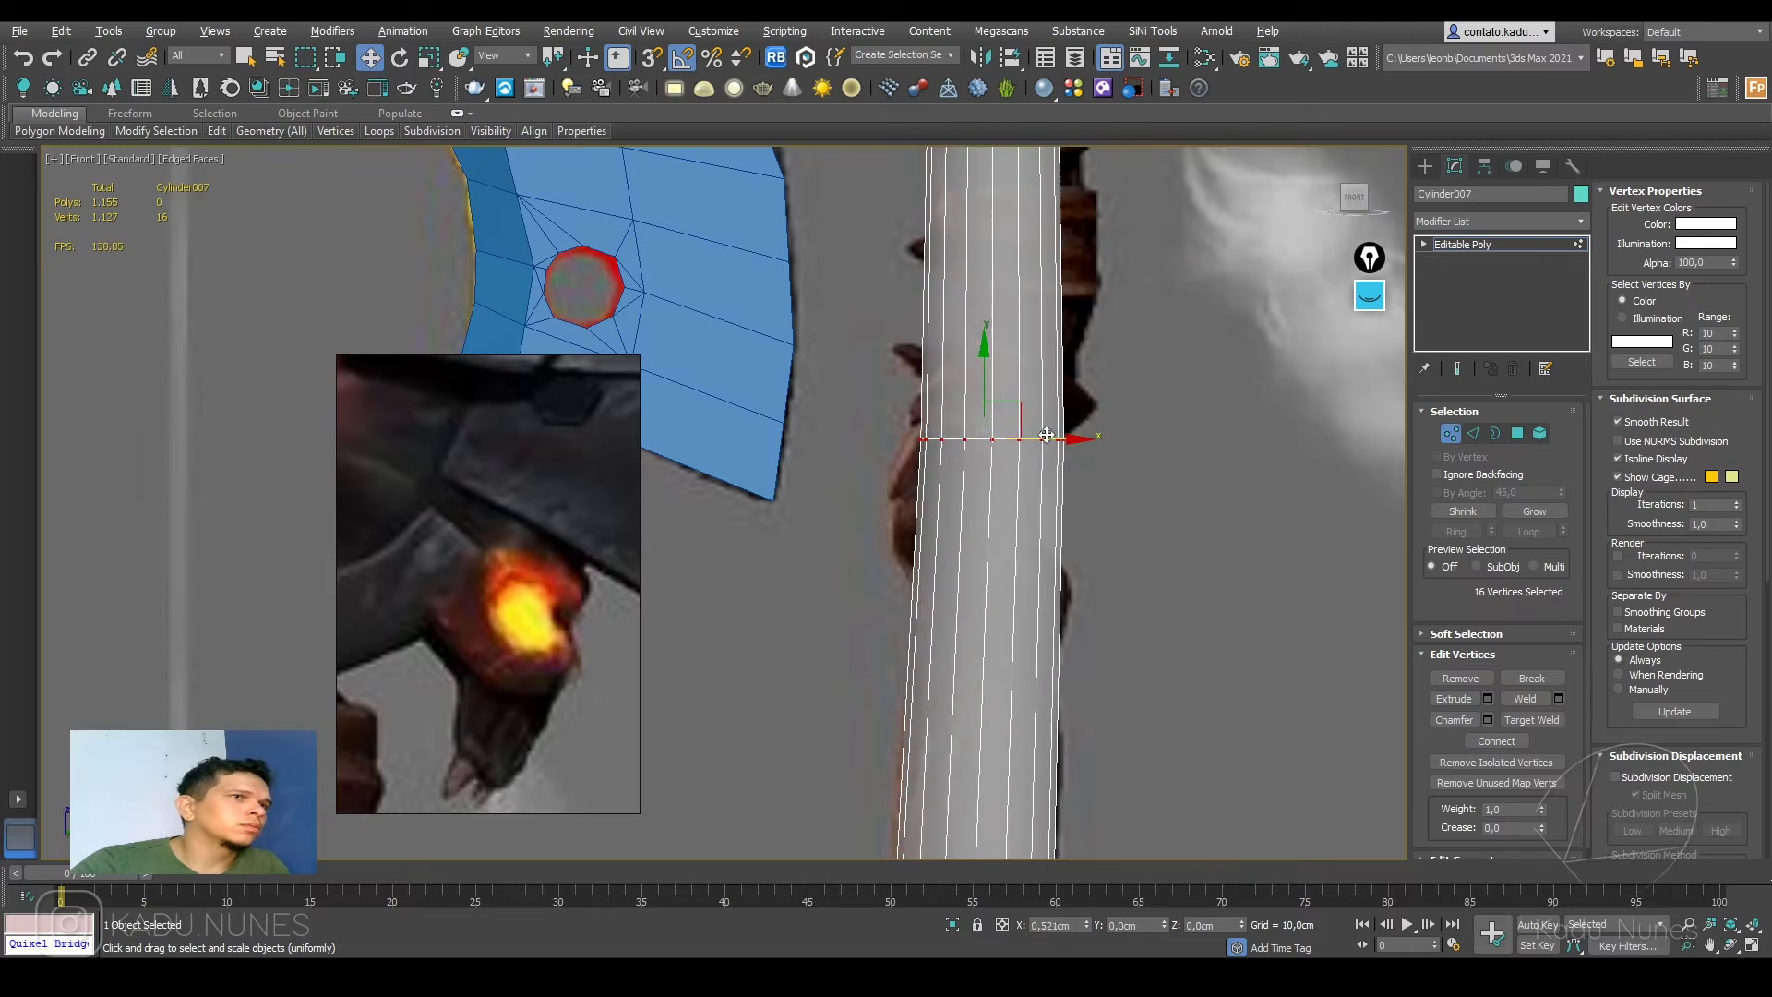
Step: Shift the lower vertex ring left and scale it to the handle's width within the red wrap
scroll(1061, 397, "down", 5)
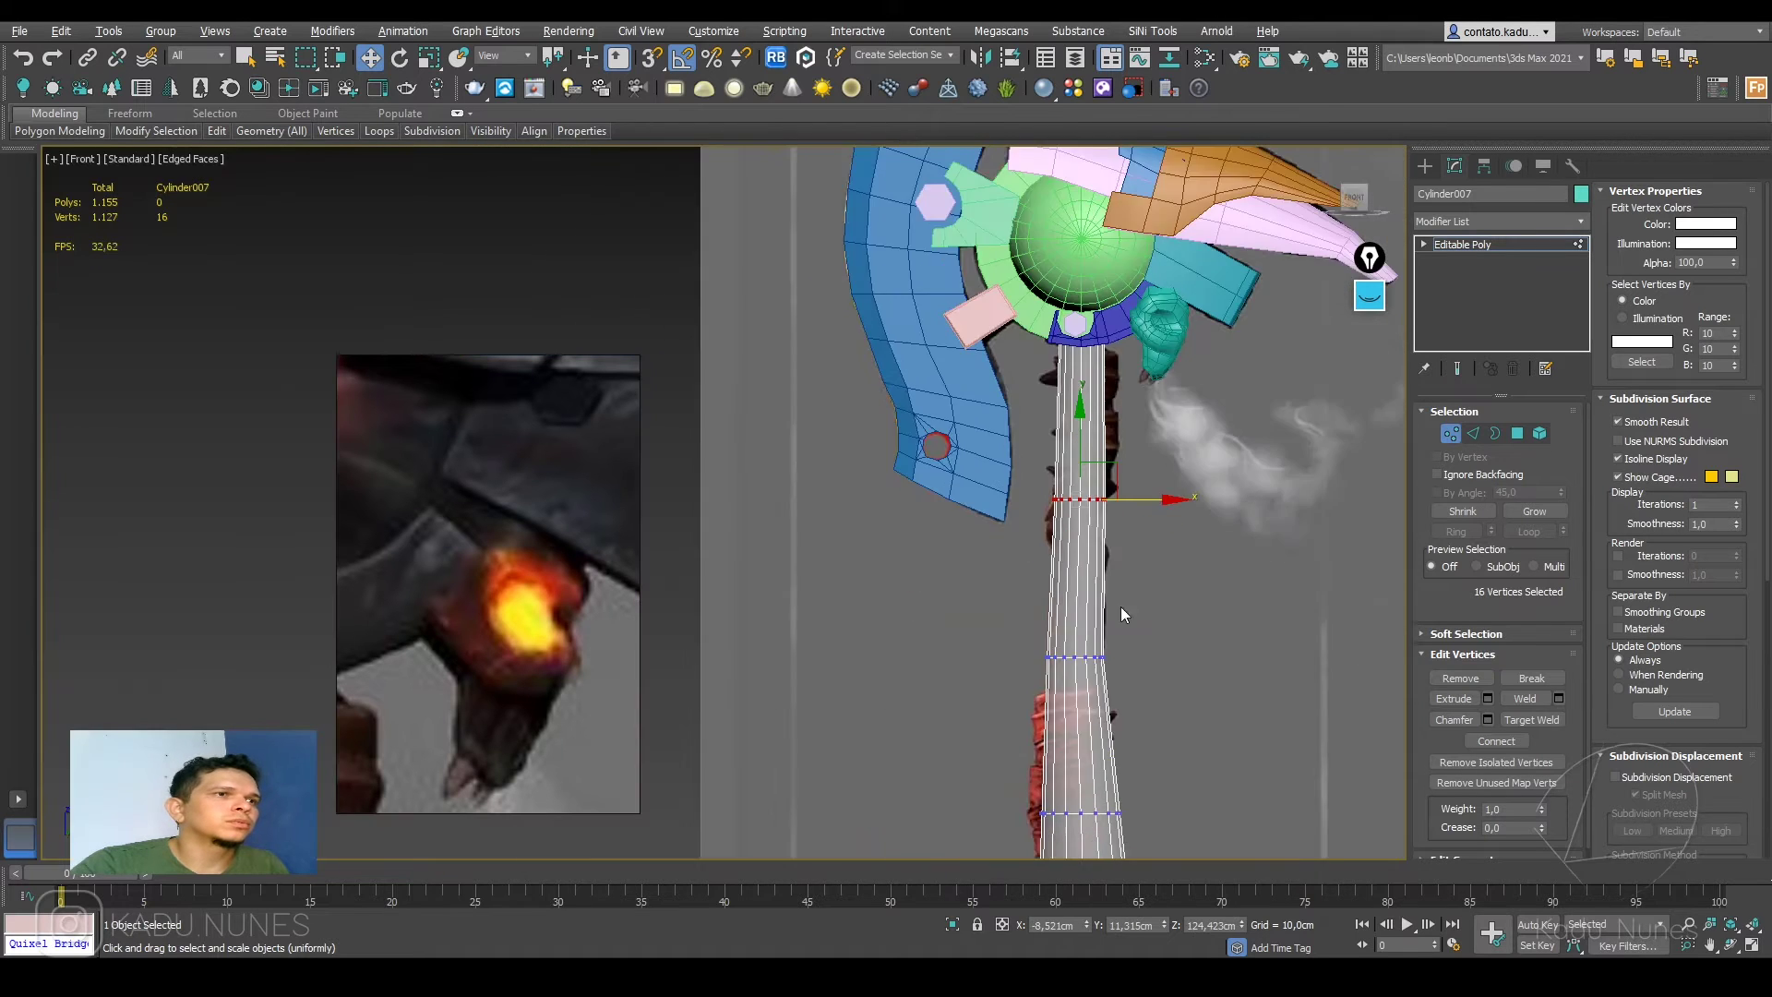
middle_click_drag(1124, 498, 1066, 233)
scroll(1145, 616, "up", 3)
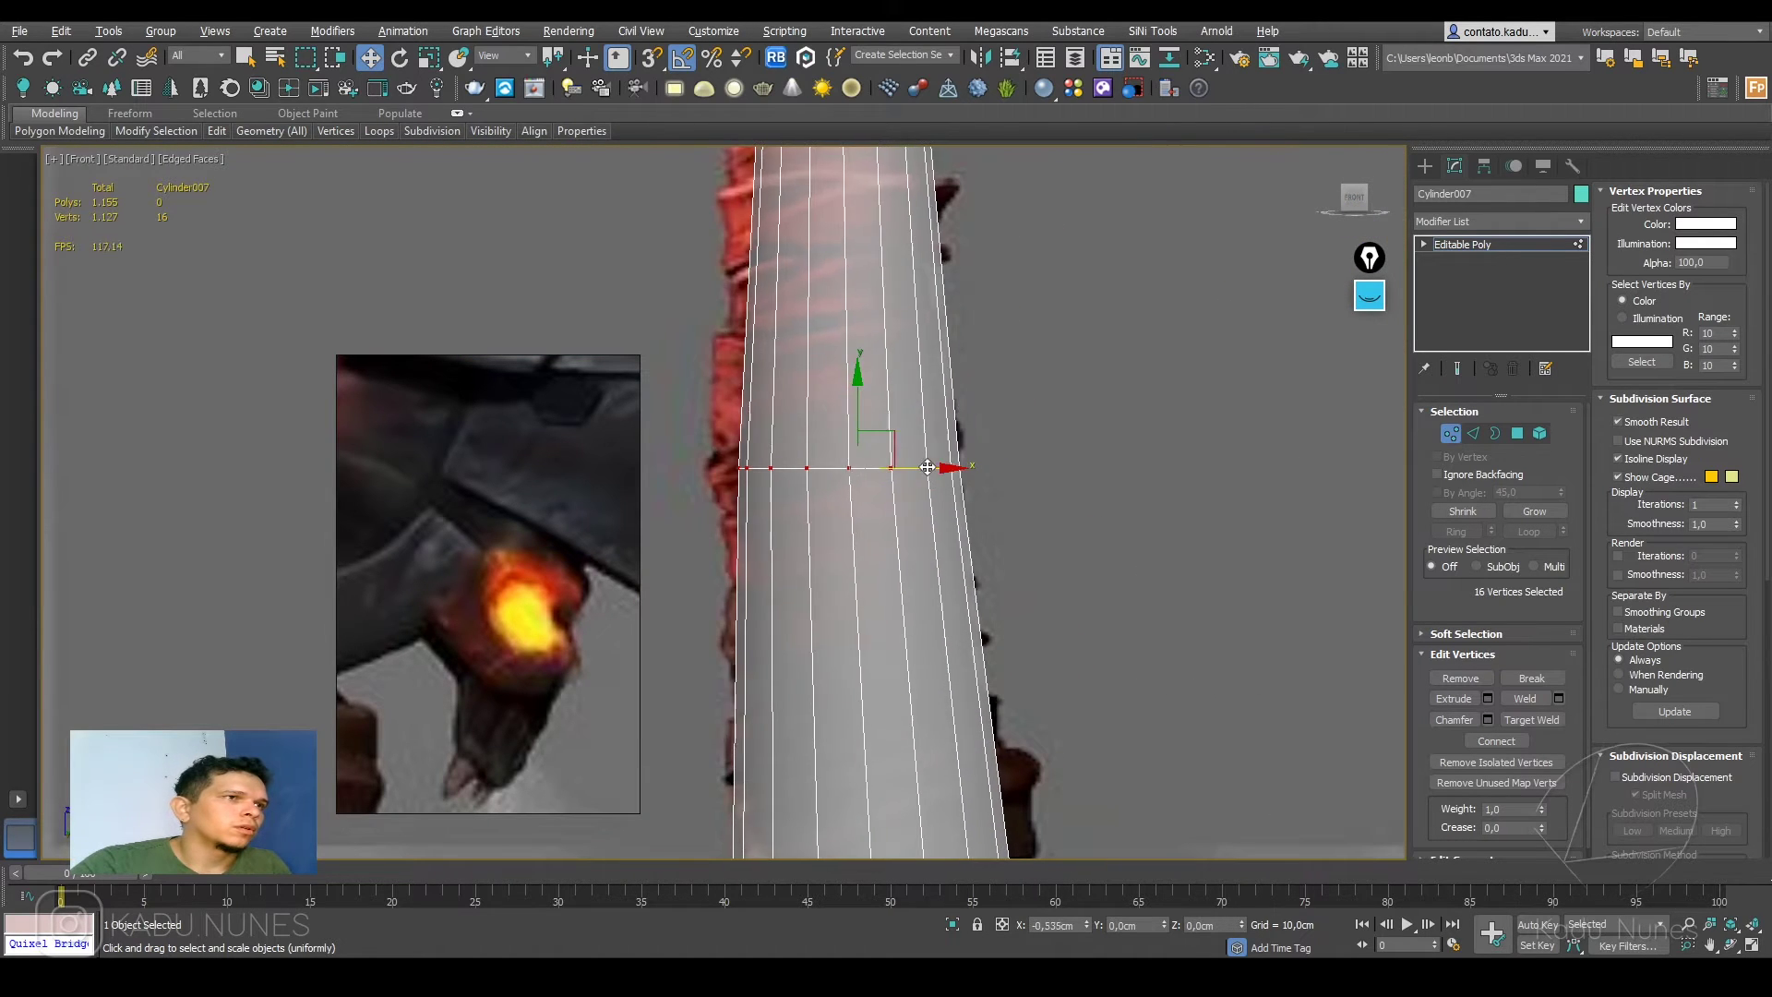
key("r")
mouse_move(850, 468)
left_mouse_down()
mouse_move(849, 490)
mouse_move(849, 447)
mouse_move(850, 467)
left_mouse_up()
key("w")
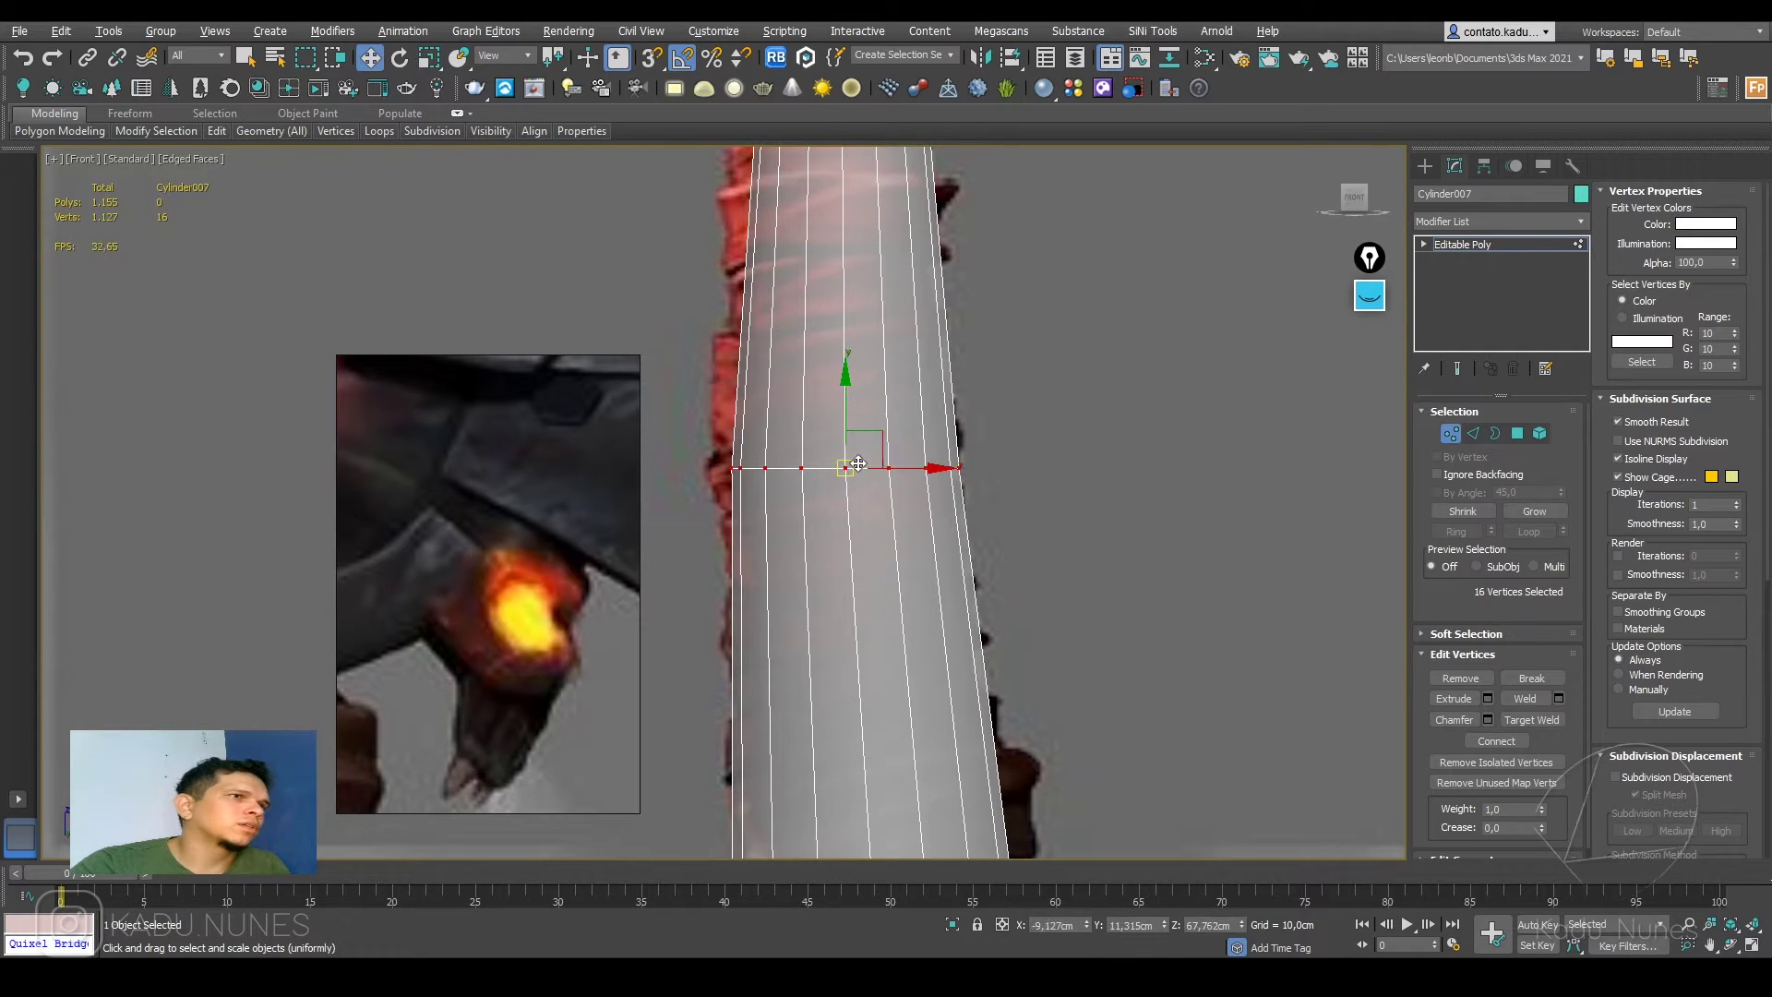
key("r")
Step: Nudge the lower vertex ring further left and scale it to about 95% to refine the handle's curve
scroll(840, 456, "down", 5)
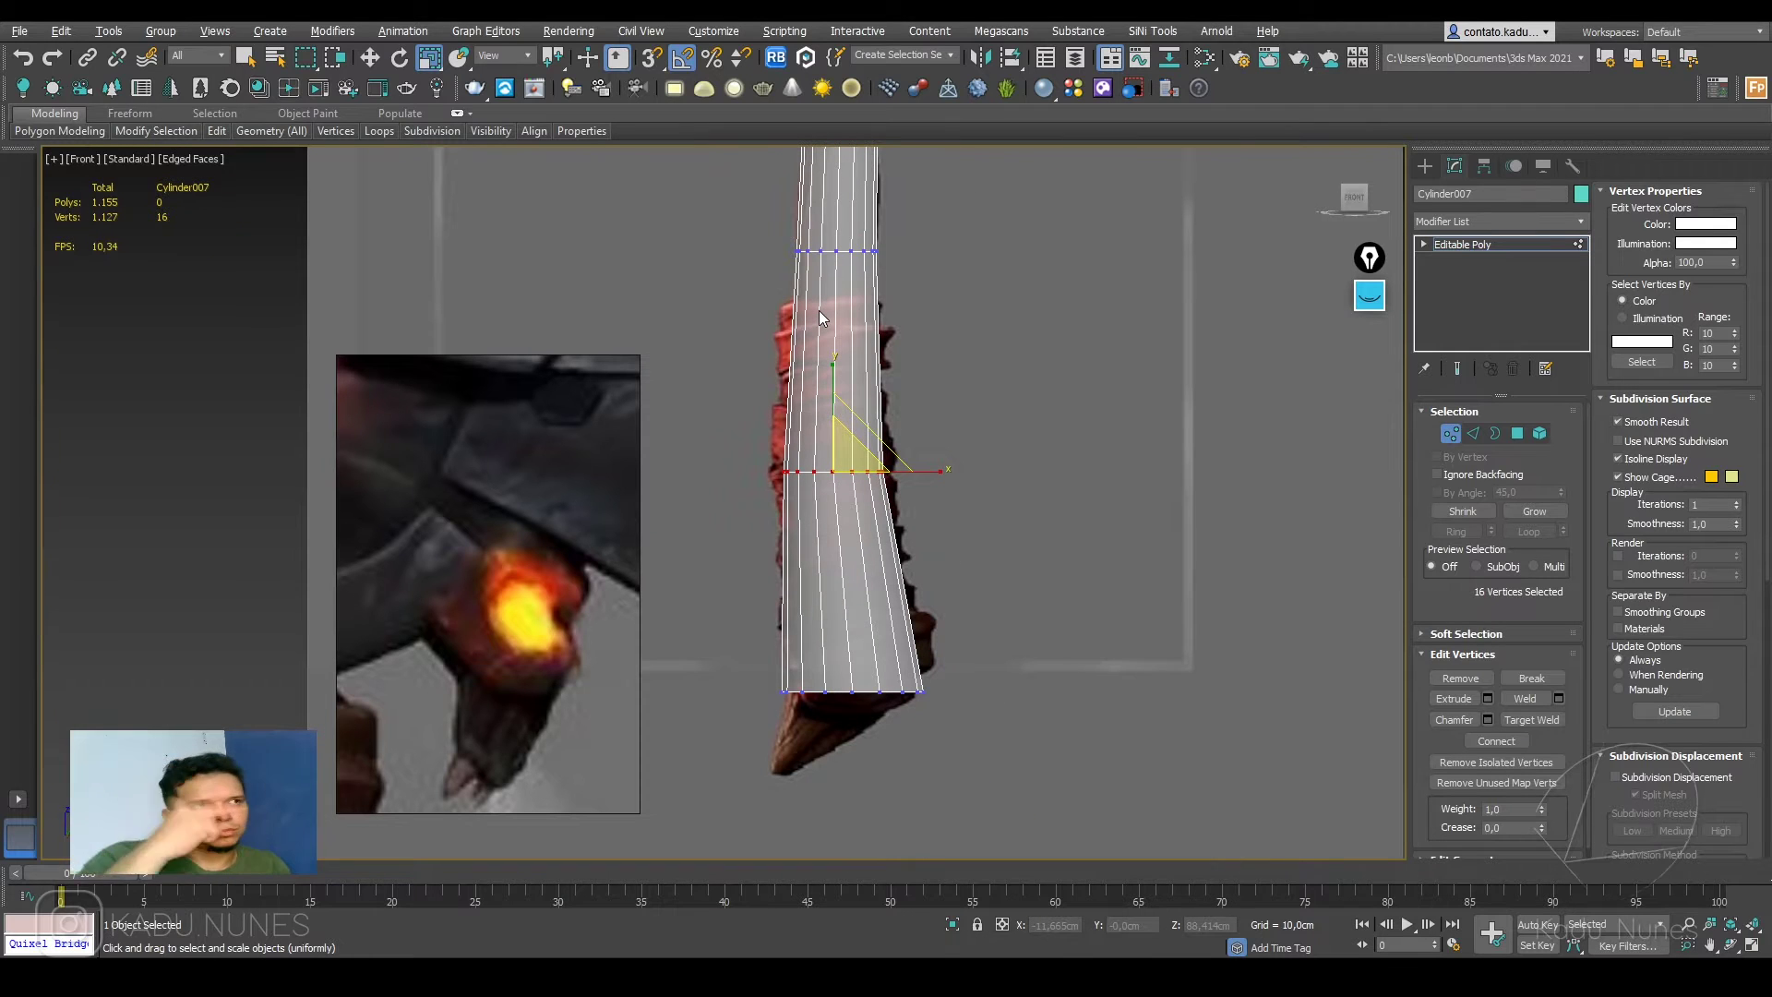
scroll(862, 468, "up", 3)
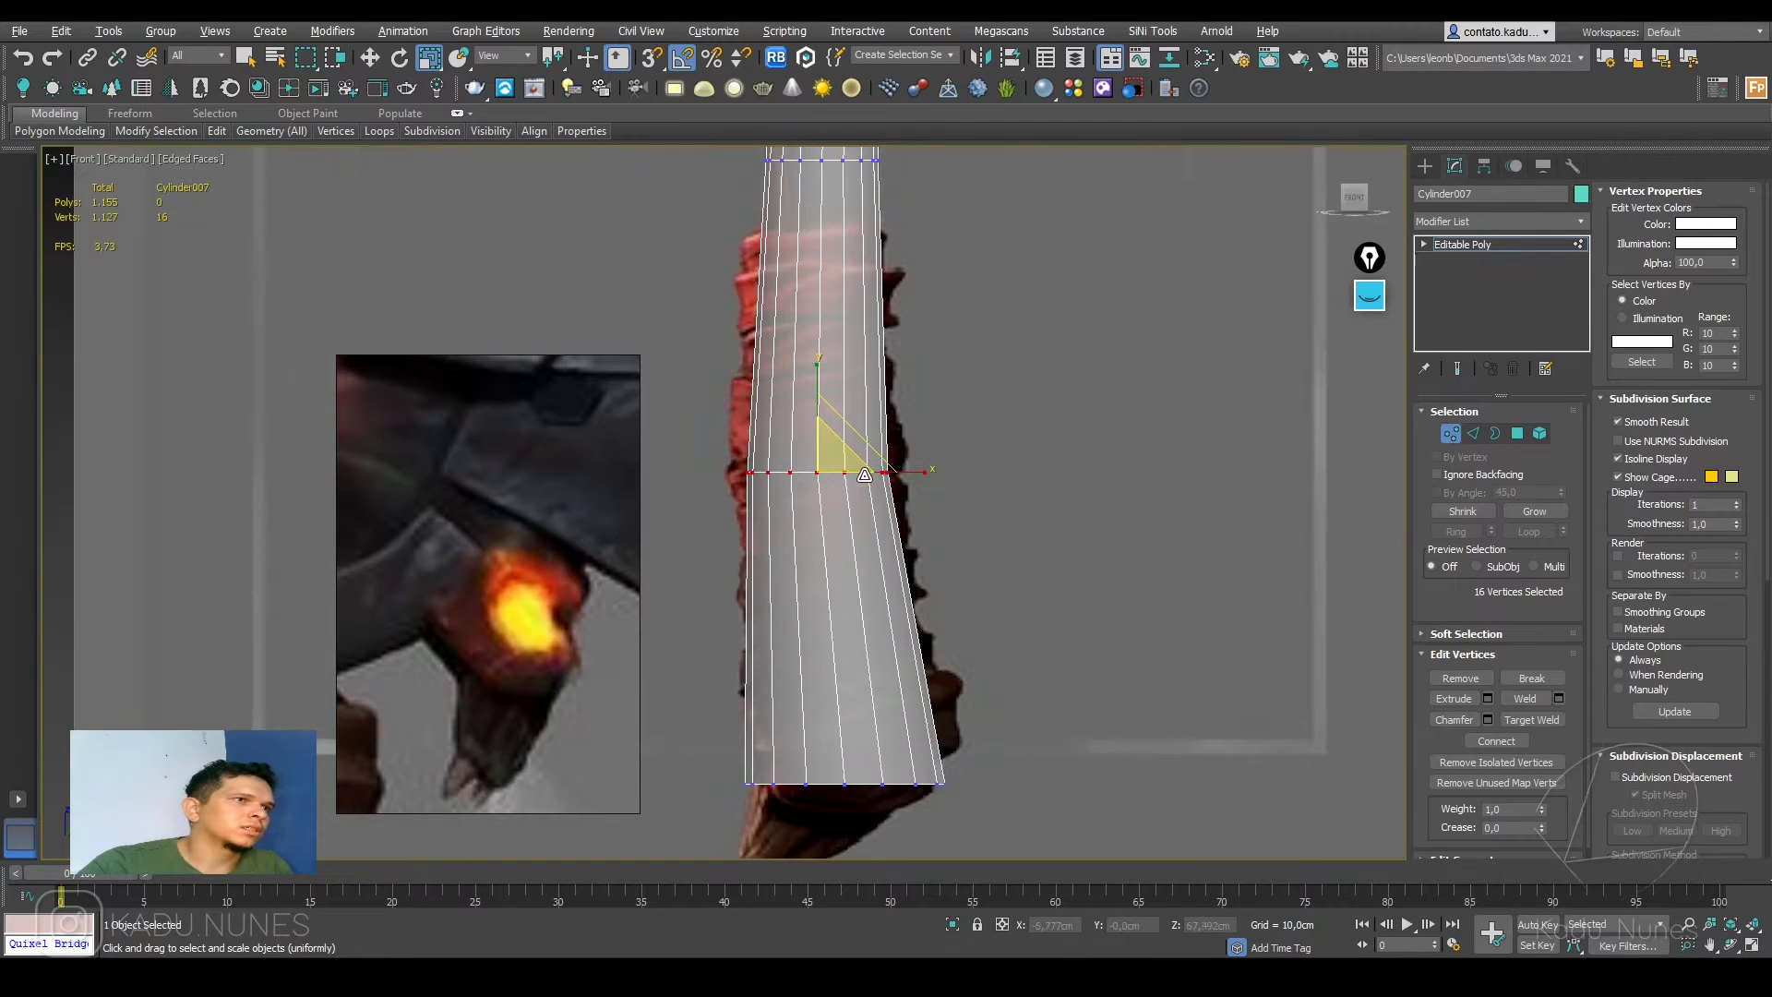
key("w")
left_click_drag(871, 474, 813, 471)
key("r")
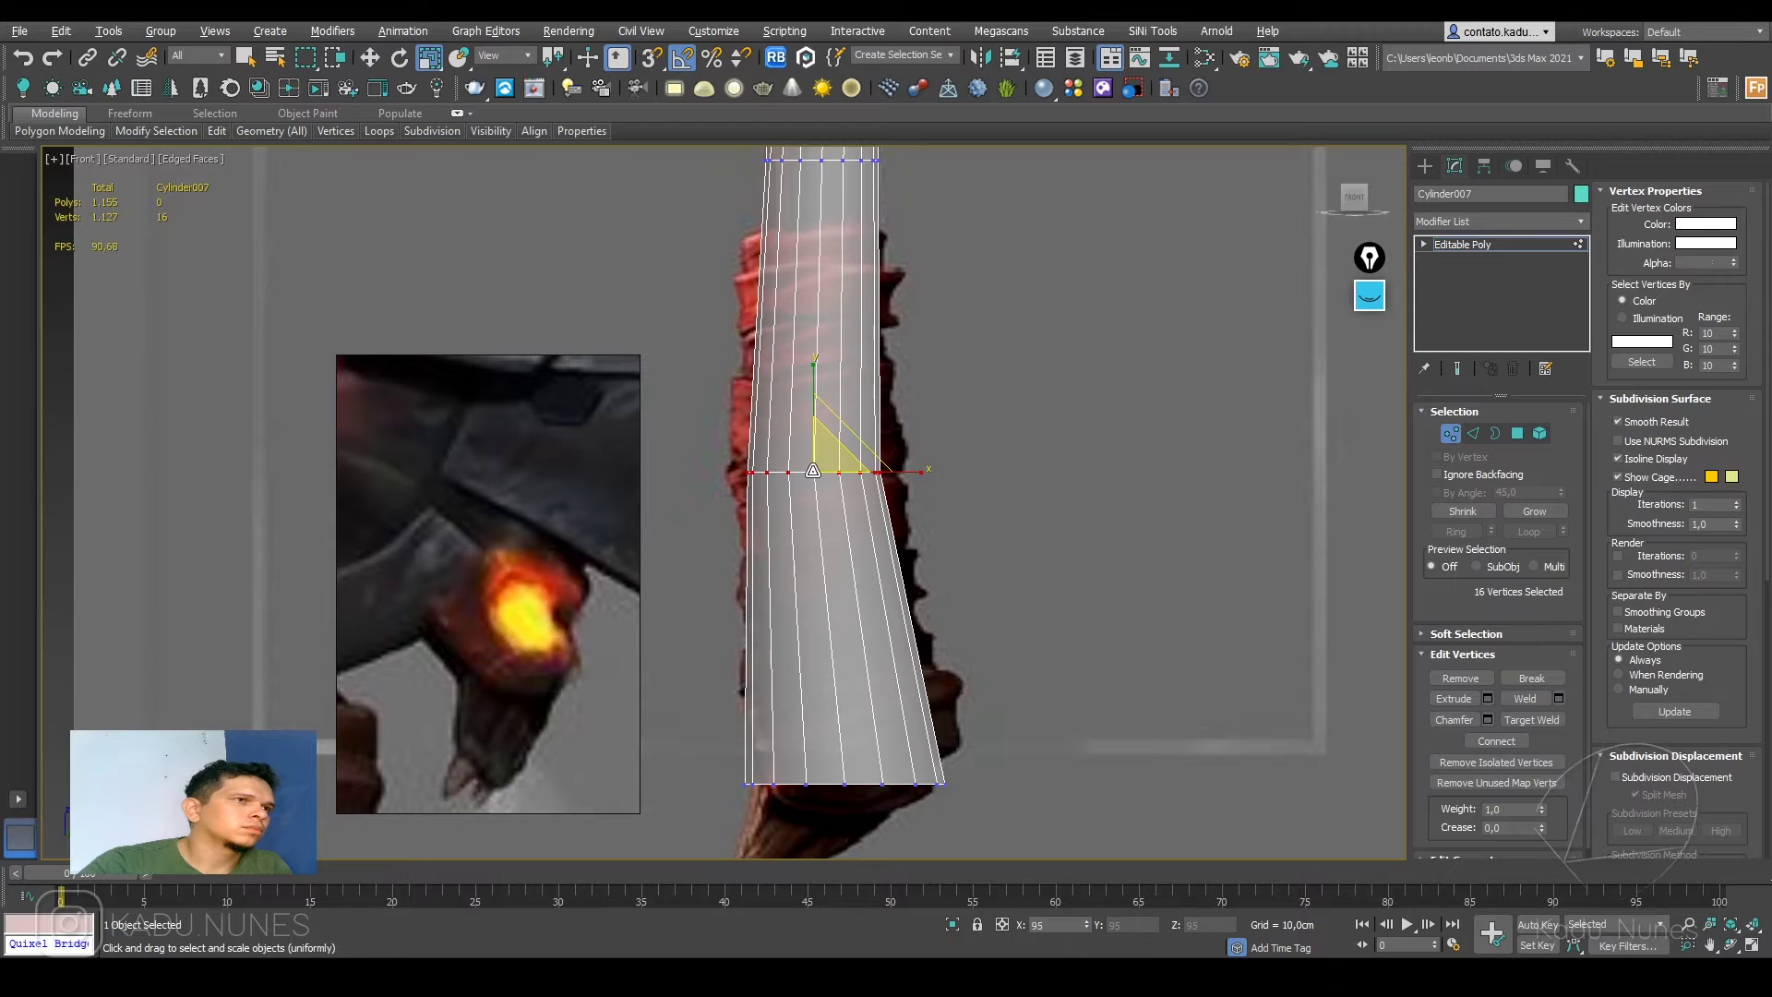
middle_click_drag(813, 719, 829, 602)
left_click_drag(984, 727, 985, 728)
mouse_move(866, 619)
left_mouse_down()
mouse_move(839, 720)
mouse_move(858, 593)
left_mouse_up()
key("w")
Step: Add an edge ring between the collar and the upper ring, then shift it right and scale it to the reference
middle_click_drag(872, 184, 862, 735)
middle_click_drag(854, 503, 902, 721)
key("2")
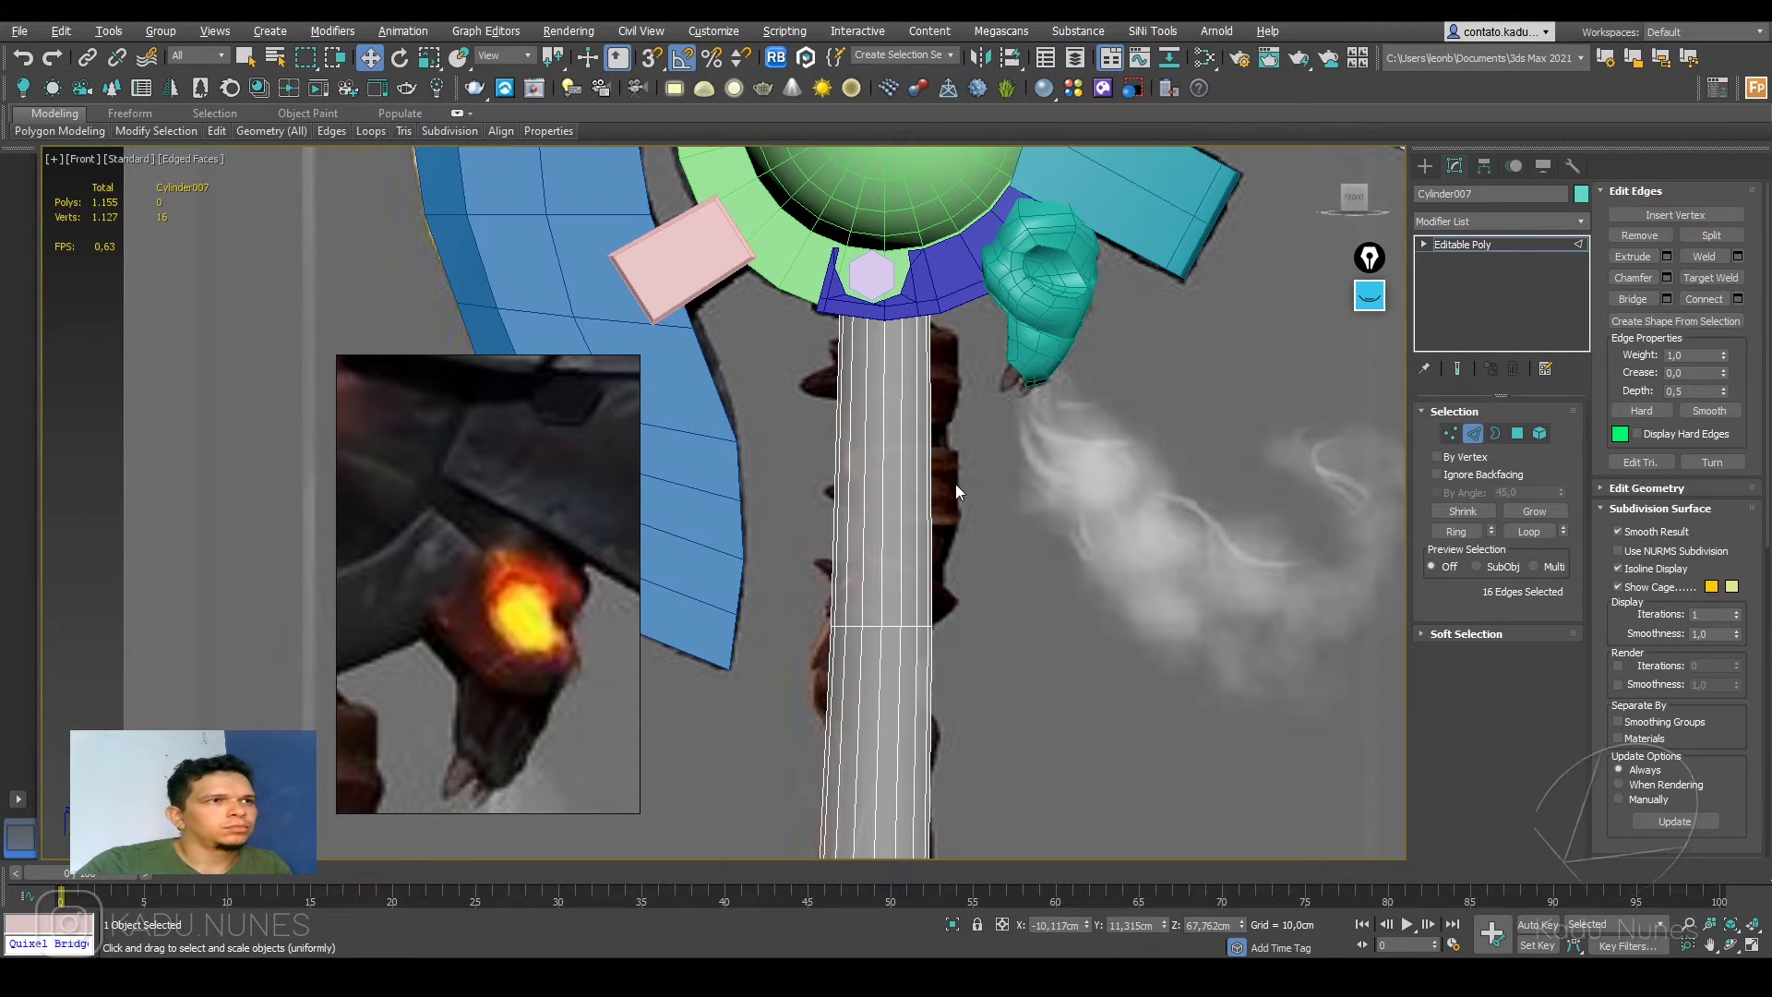
left_click(1703, 298)
key("r")
scroll(890, 461, "up", 4)
key("w")
left_click_drag(941, 461, 977, 462)
key("r")
key("w")
Step: Add an edge ring between the upper and middle rings, then shift and scale it to the handle's outline
scroll(973, 460, "down", 3)
middle_click_drag(973, 461, 1011, 196)
key("2")
key("2")
left_click_drag(1076, 501, 832, 534)
left_click(1703, 298)
mouse_move(1035, 512)
left_mouse_down()
mouse_move(1139, 502)
mouse_move(1049, 506)
left_mouse_up()
key("r")
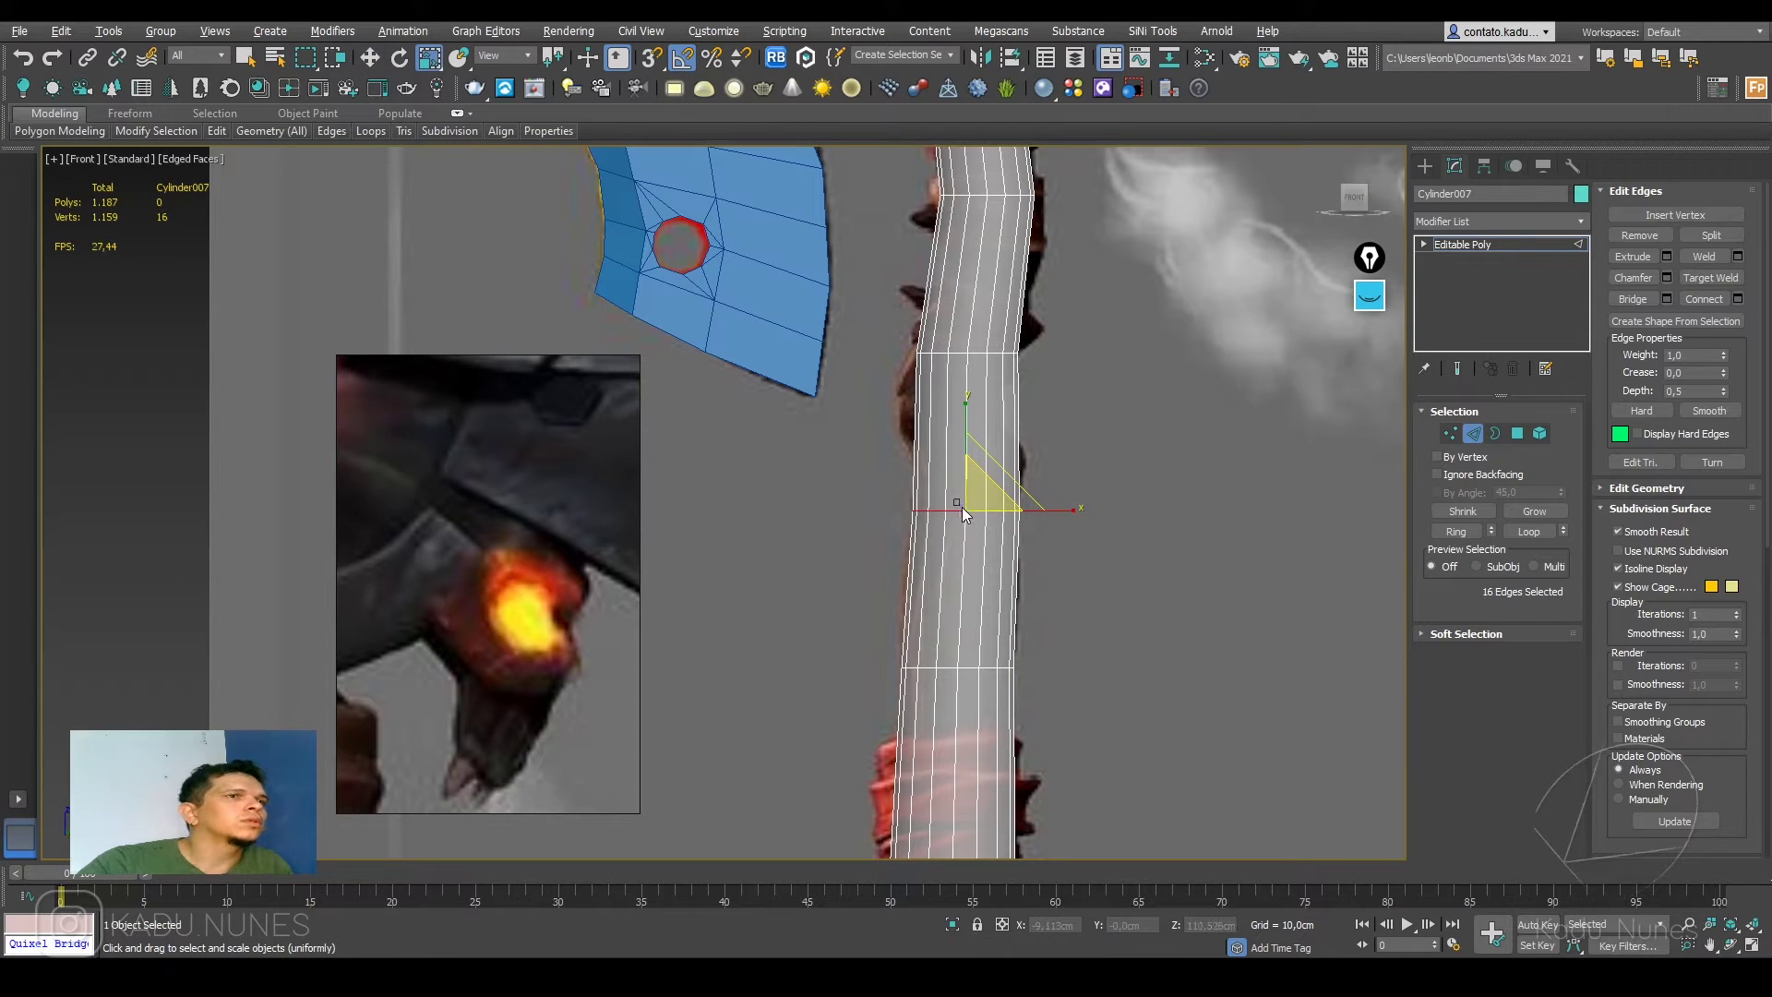
left_click_drag(982, 517, 976, 515)
Step: Connect the vertical edges between the middle and lower rings to add an edge ring in the red-wrapped section
middle_click_drag(988, 617, 1017, 570)
left_click_drag(1088, 547, 960, 561)
left_click(1691, 298)
middle_click_drag(974, 601, 995, 341)
scroll(1010, 572, "up", 2)
middle_click_drag(1021, 494, 1002, 627)
scroll(1002, 356, "down", 4)
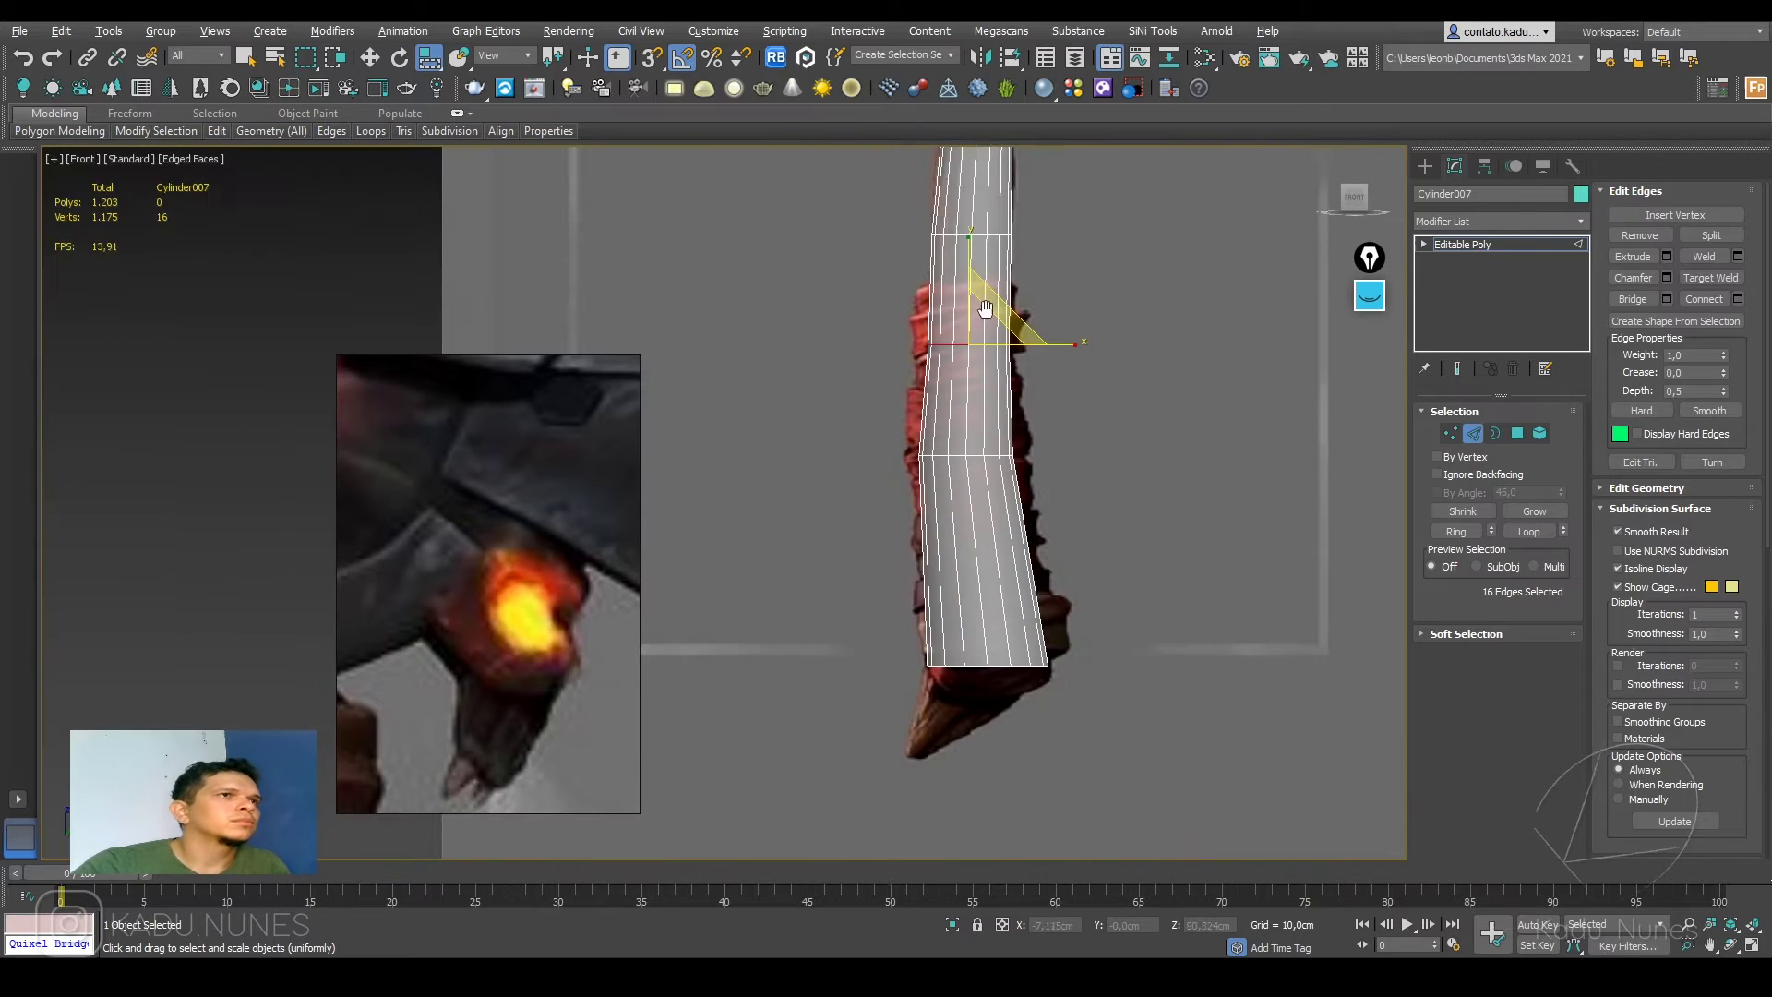
Step: Add an edge ring below the handle's upper ring, then move it up and left and scale it to form the narrow bend
middle_click_drag(984, 310, 988, 581)
middle_click_drag(985, 369, 982, 478)
scroll(982, 478, "up", 4)
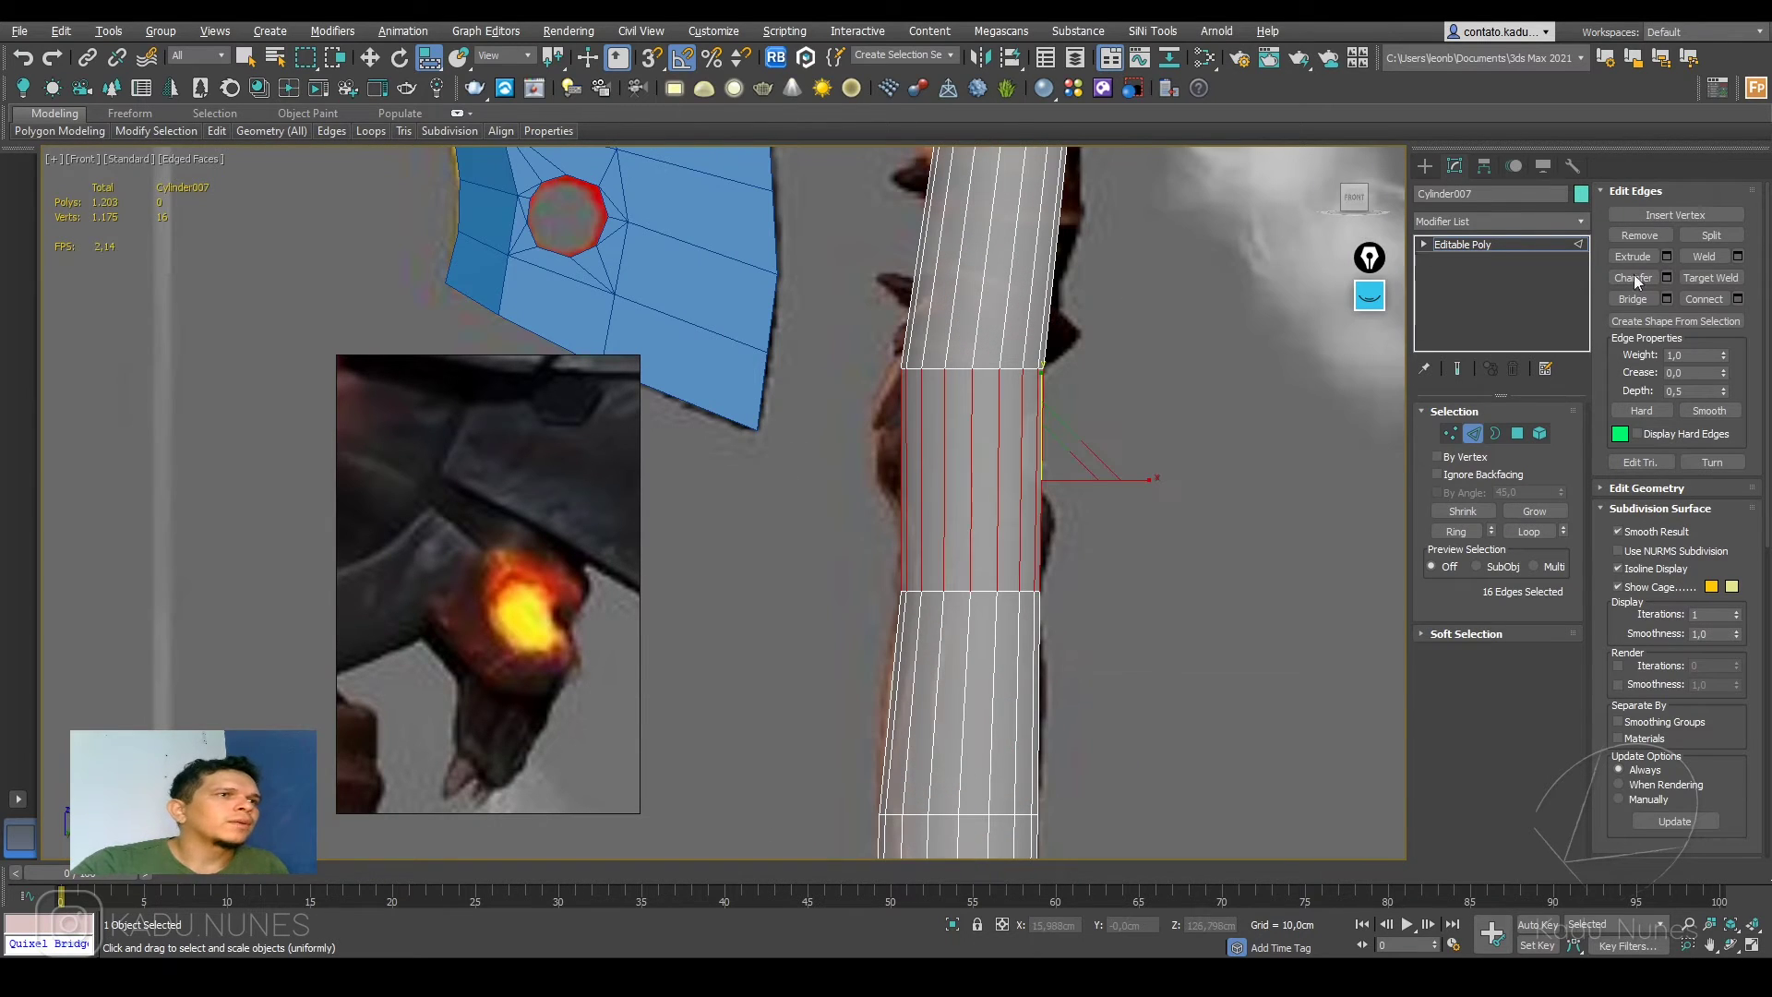
left_click(1700, 300)
scroll(945, 452, "up", 3)
left_click_drag(984, 520, 971, 412)
key("w")
key("r")
key("w")
key("r")
key("w")
key("r")
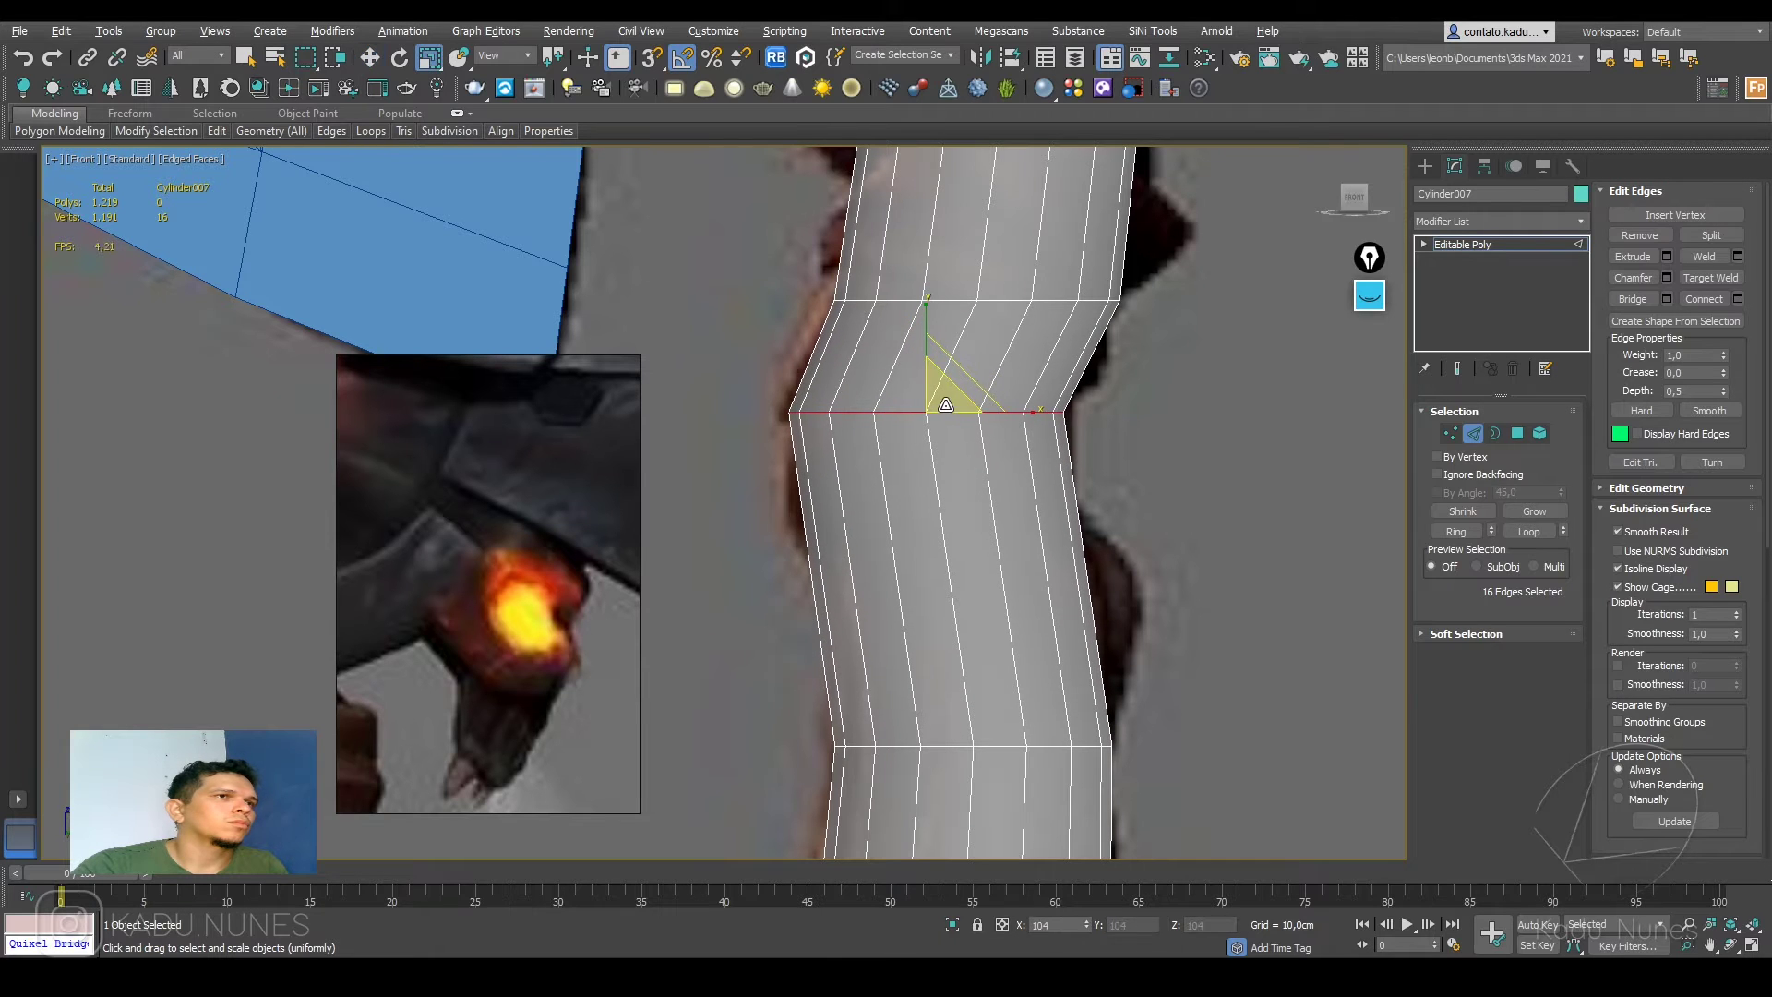
Step: Add another edge ring beneath the bend, then move it upward and scale it to continue the narrow part
scroll(933, 446, "down", 2)
left_click_drag(1097, 451, 762, 464)
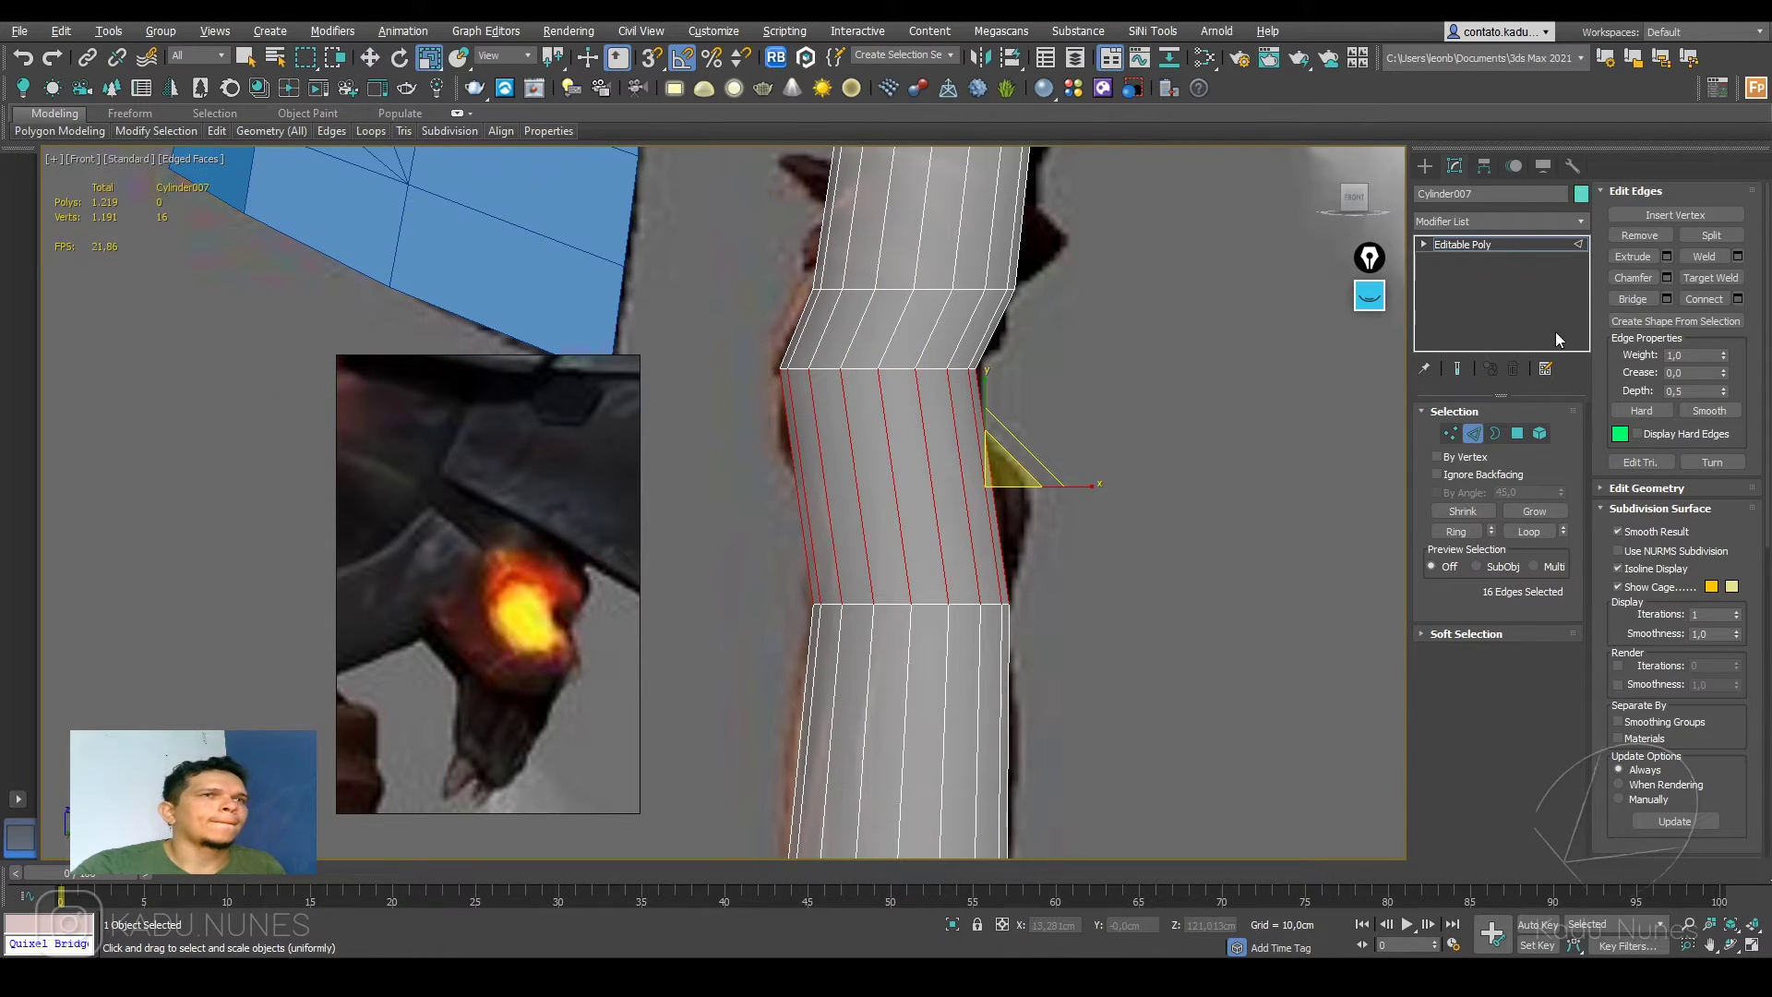
left_click(1720, 299)
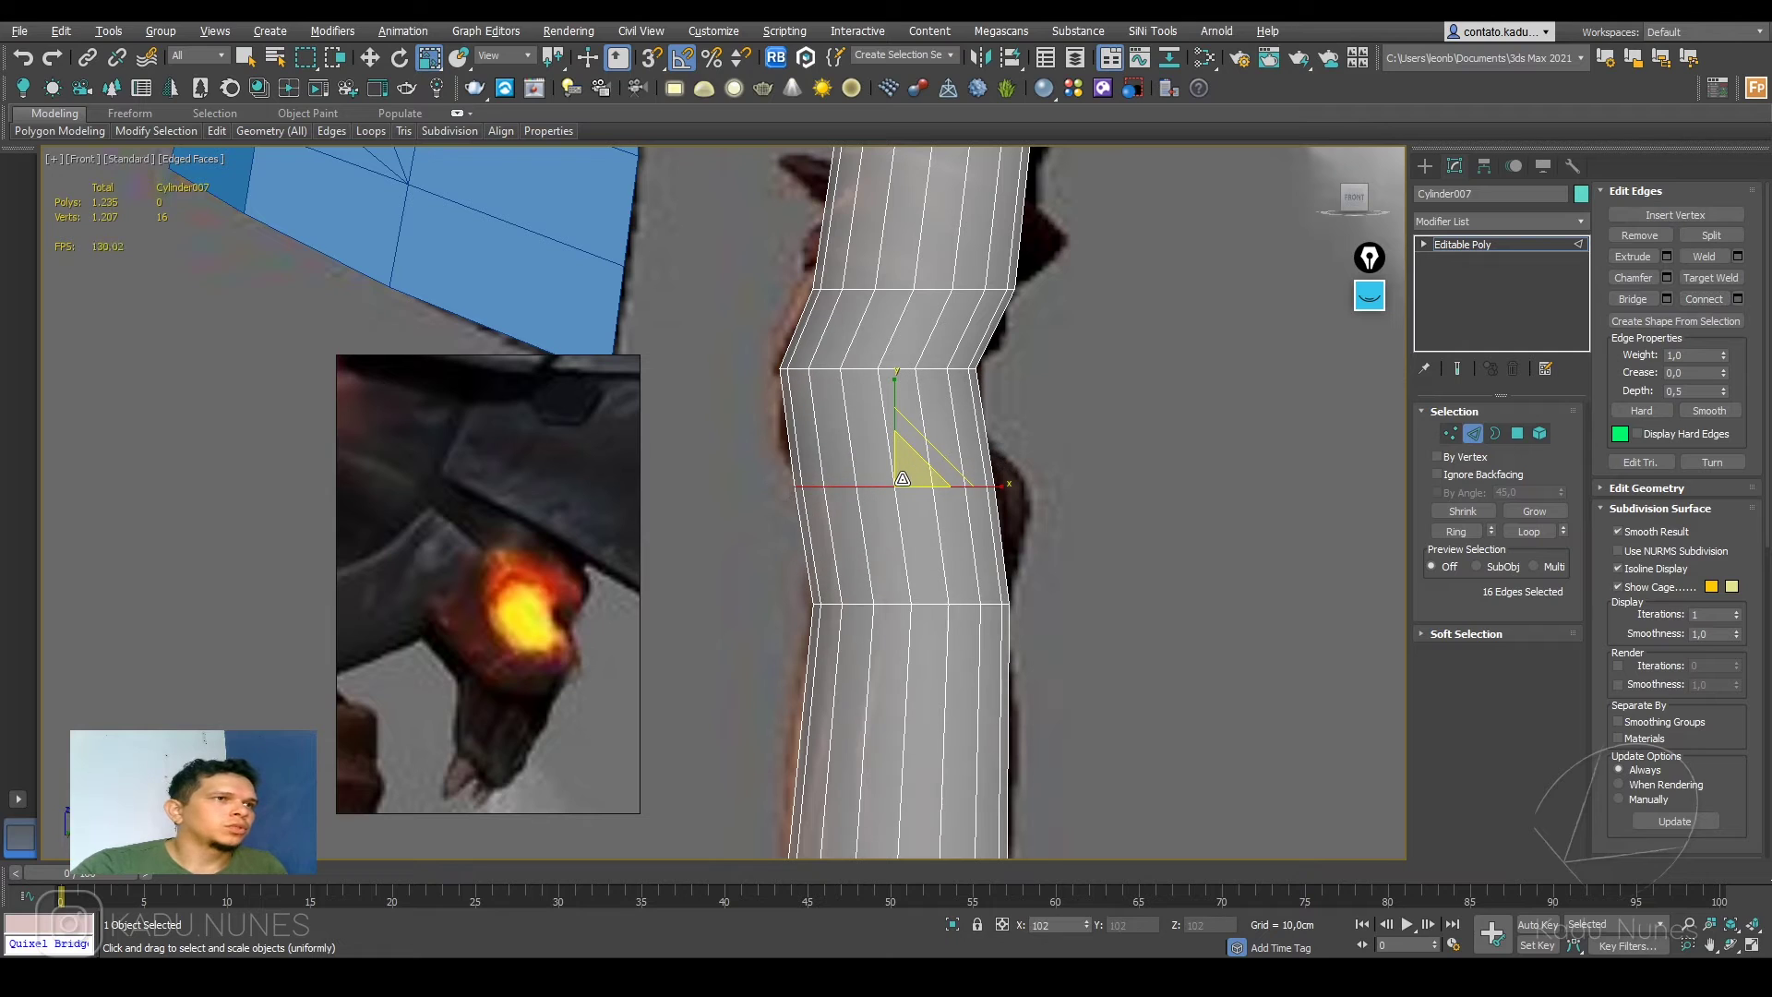
left_click_drag(902, 479, 933, 424)
key("w")
key("r")
key("w")
Step: Connect the edge ring below the narrow part, then shift and scale the new loop to follow the bulge in the reference
middle_click_drag(944, 511, 936, 482)
left_click(956, 481)
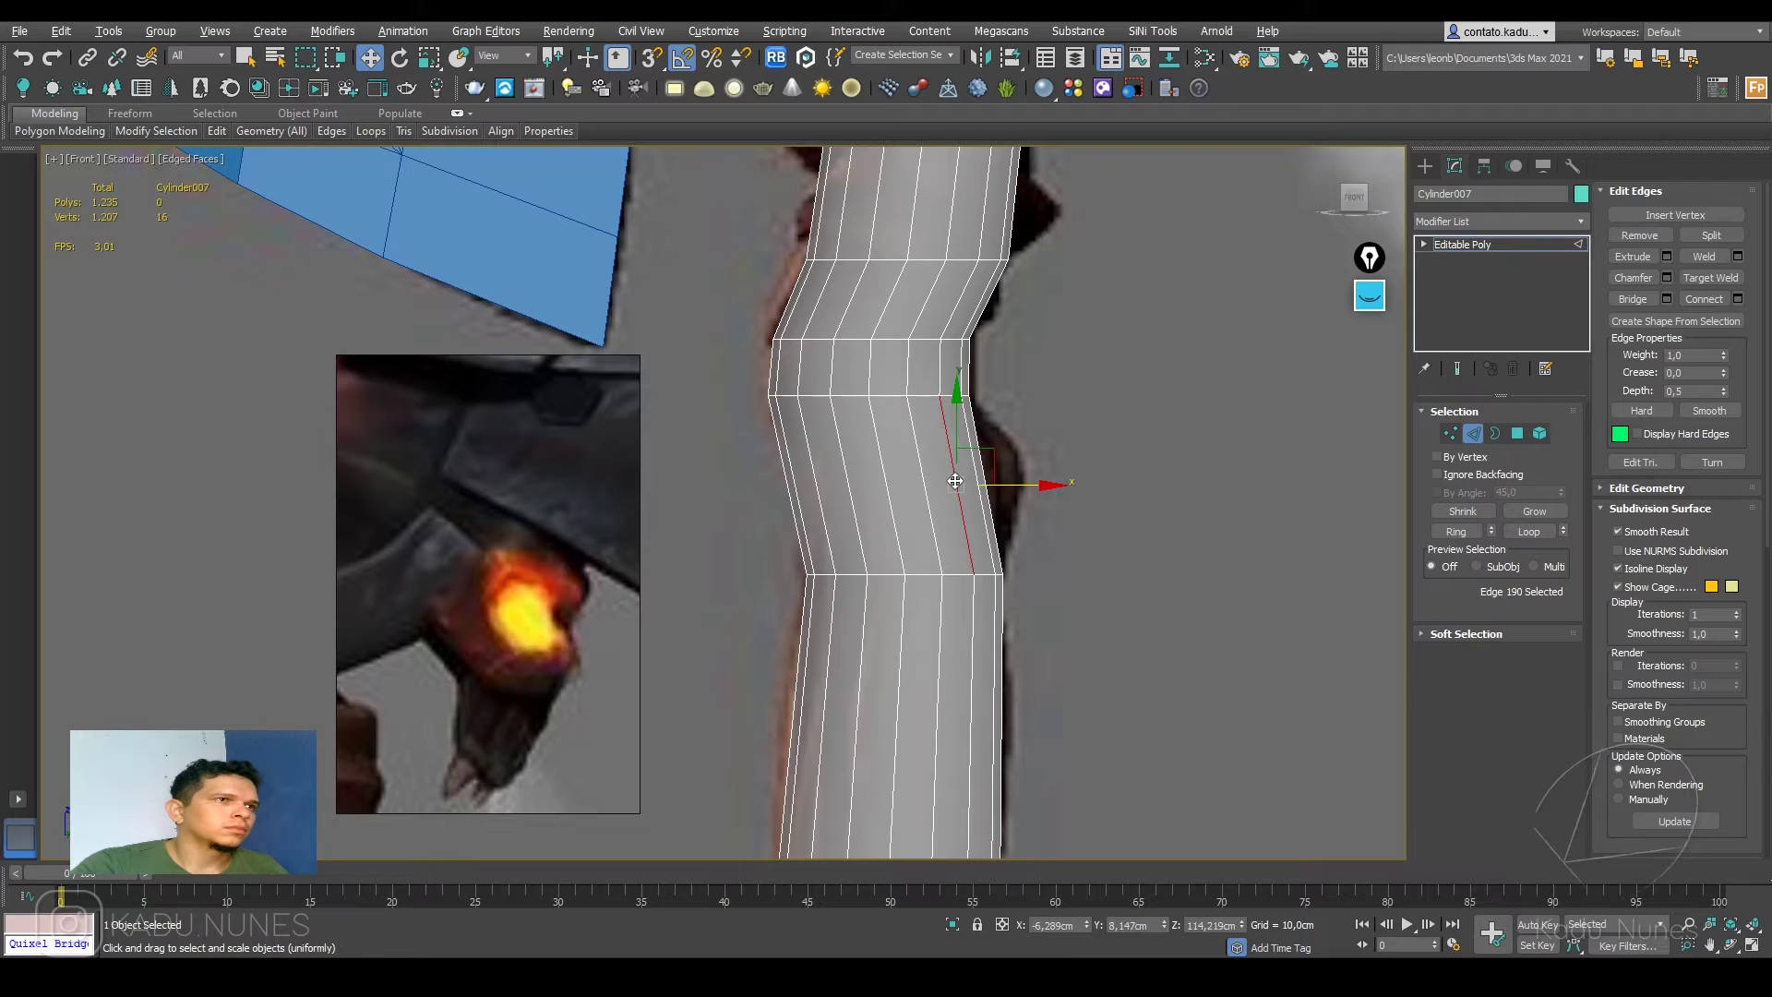
key("alt+r")
left_click(1696, 301)
key("r")
left_click_drag(917, 481, 949, 487)
key("w")
key("r")
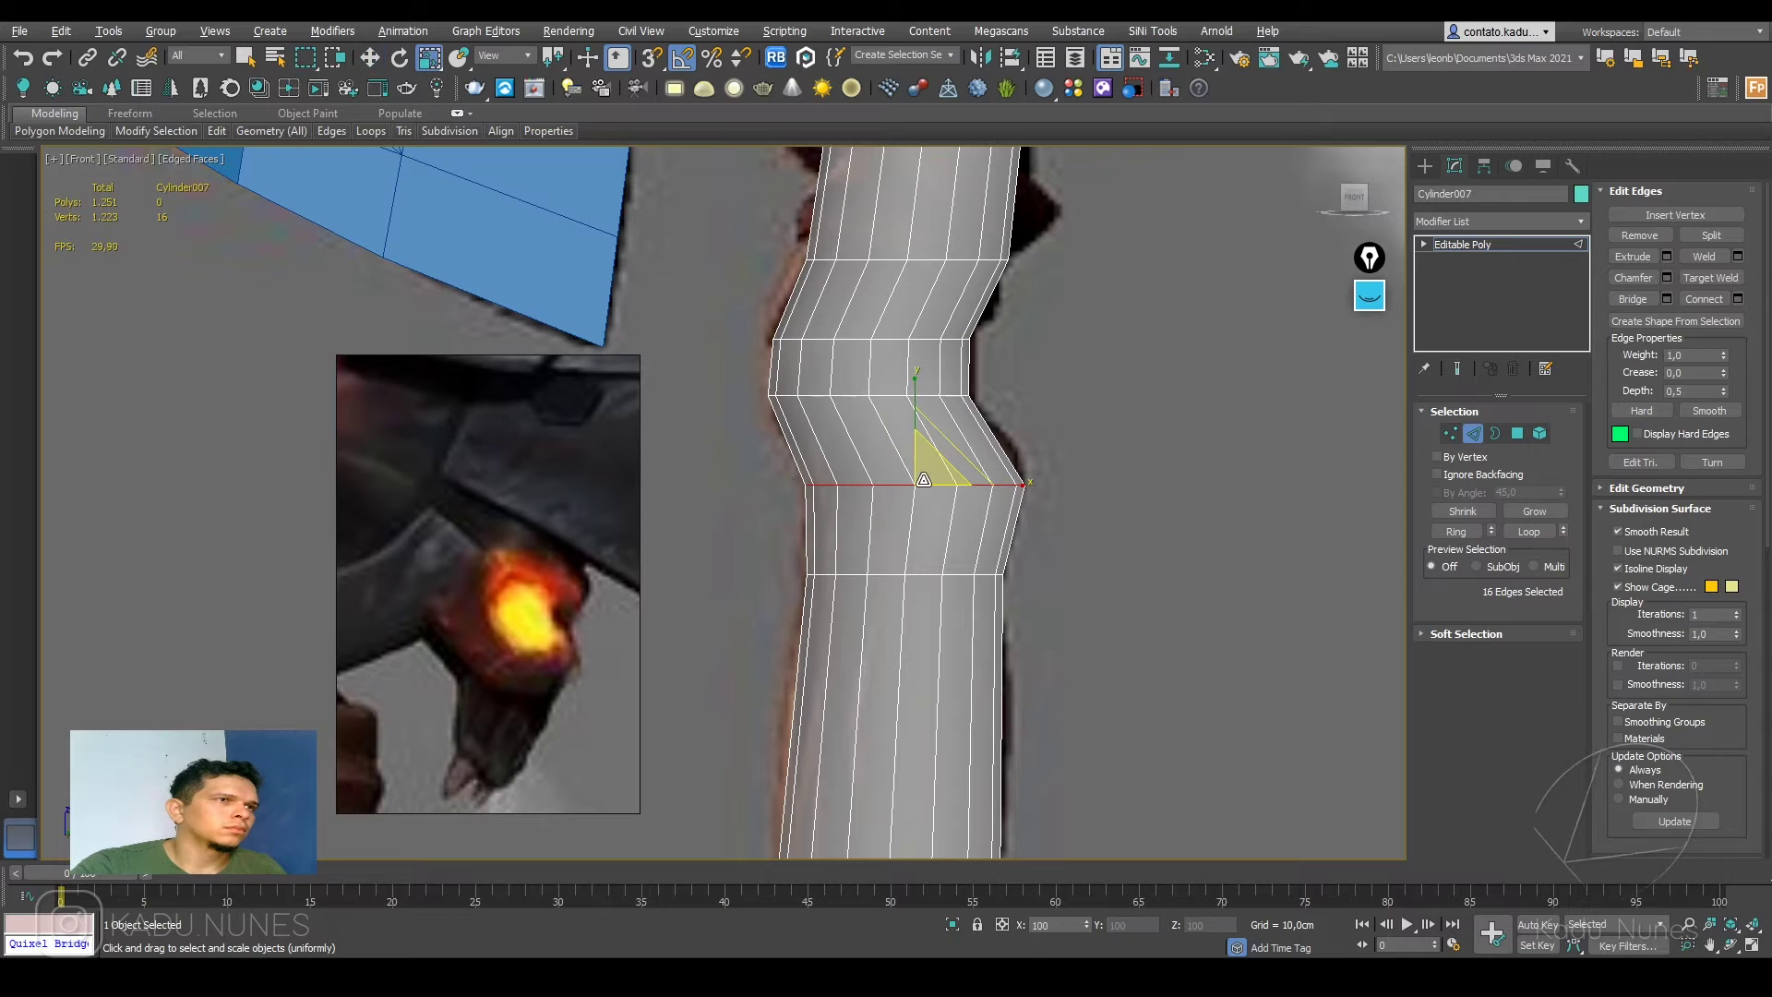
Step: Chamfer the bulge's edge loop by about 1.625 cm
left_click(1666, 277)
left_click_drag(737, 541, 737, 524)
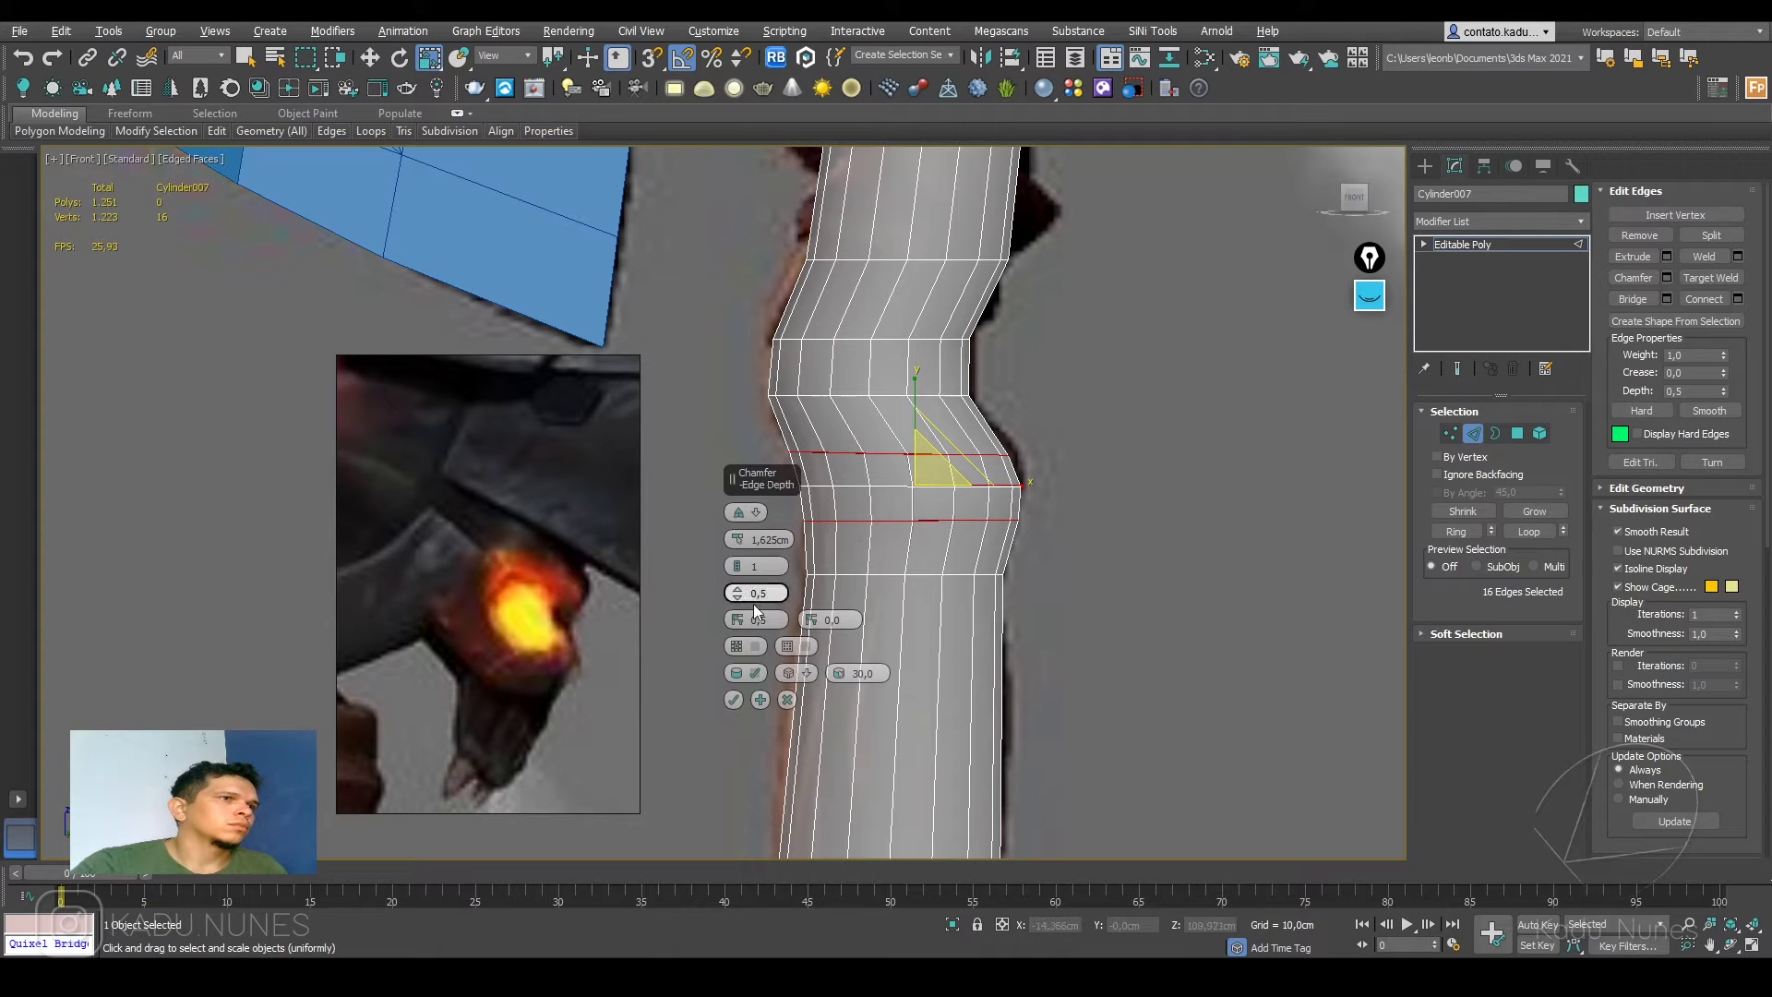
left_click(734, 700)
Step: Adjust the vertex rows of the chamfered bulge to match the rounded outline in the reference
scroll(1015, 461, "up", 4)
key("1")
mouse_move(1031, 415)
left_mouse_down()
mouse_move(983, 457)
mouse_move(1024, 405)
left_mouse_up()
key("w")
left_click_drag(943, 571, 1055, 580)
Step: Select the vertex ring just above the red wrap and scale it to about 95% to fit the handle
scroll(947, 538, "down", 2)
scroll(927, 541, "down", 3)
middle_click_drag(925, 600, 1010, 424)
left_click_drag(1039, 684, 1039, 681)
key("r")
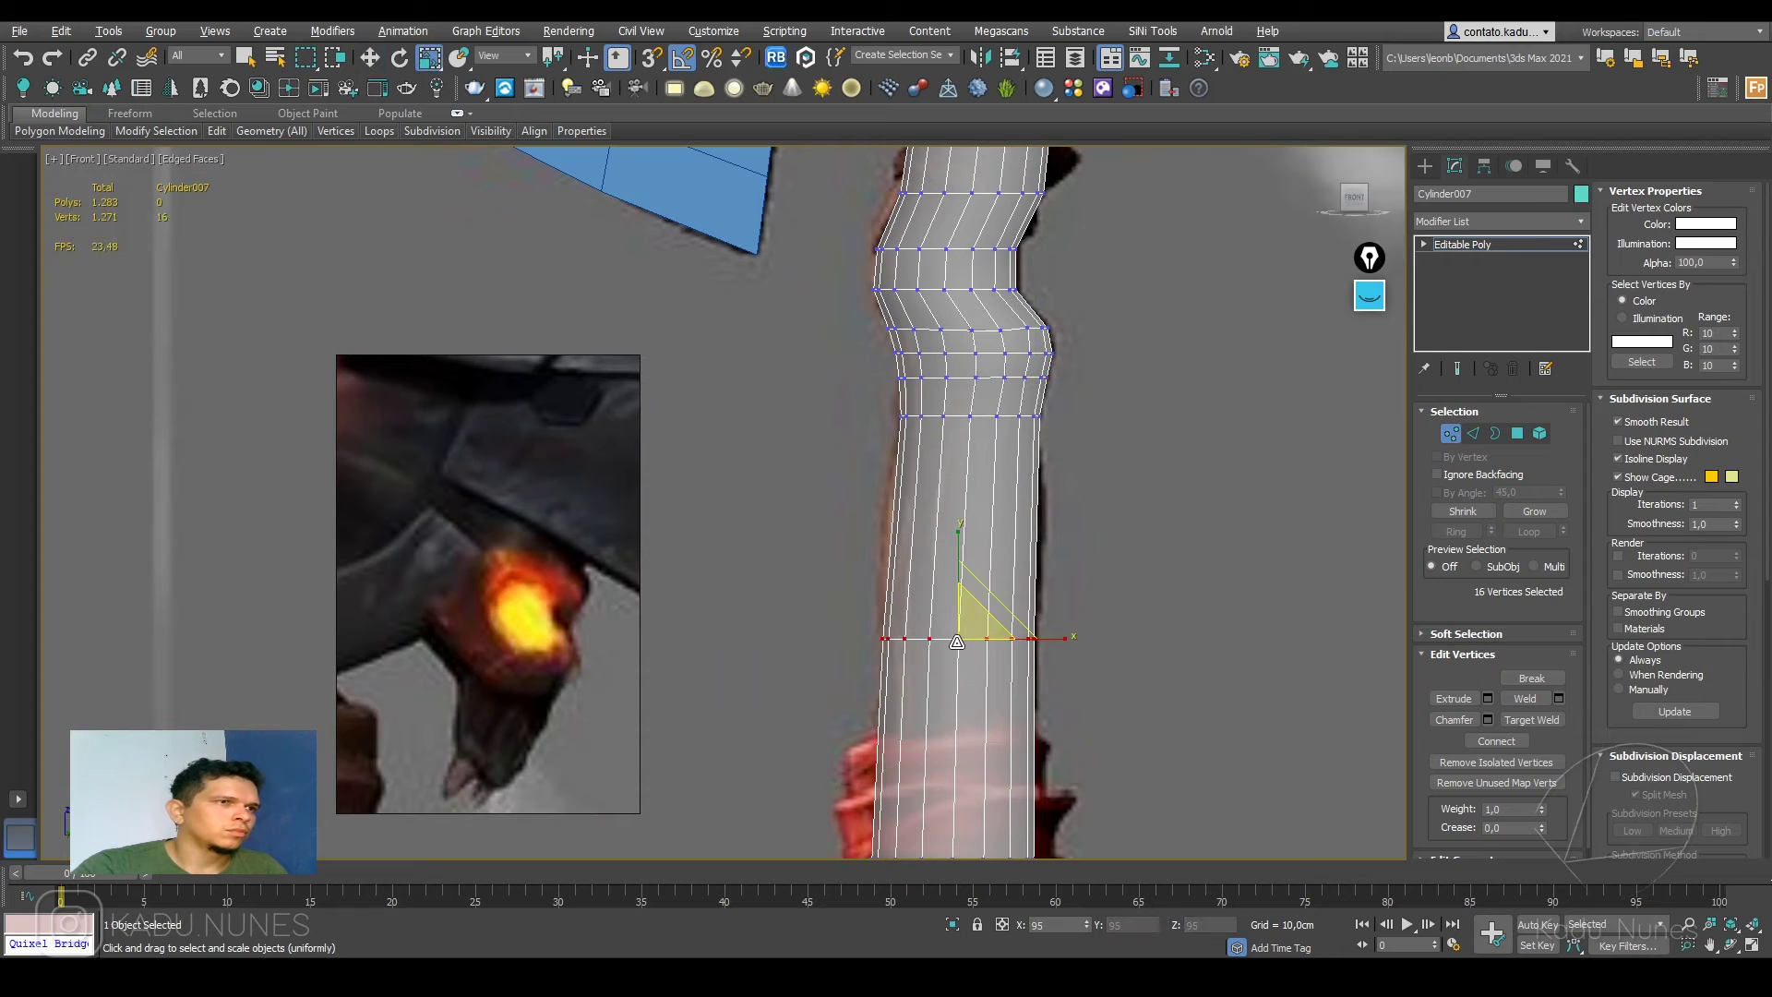
scroll(981, 579, "down", 2)
middle_click_drag(981, 388, 984, 522)
scroll(993, 378, "up", 2)
scroll(994, 378, "down", 1)
scroll(993, 378, "down", 4)
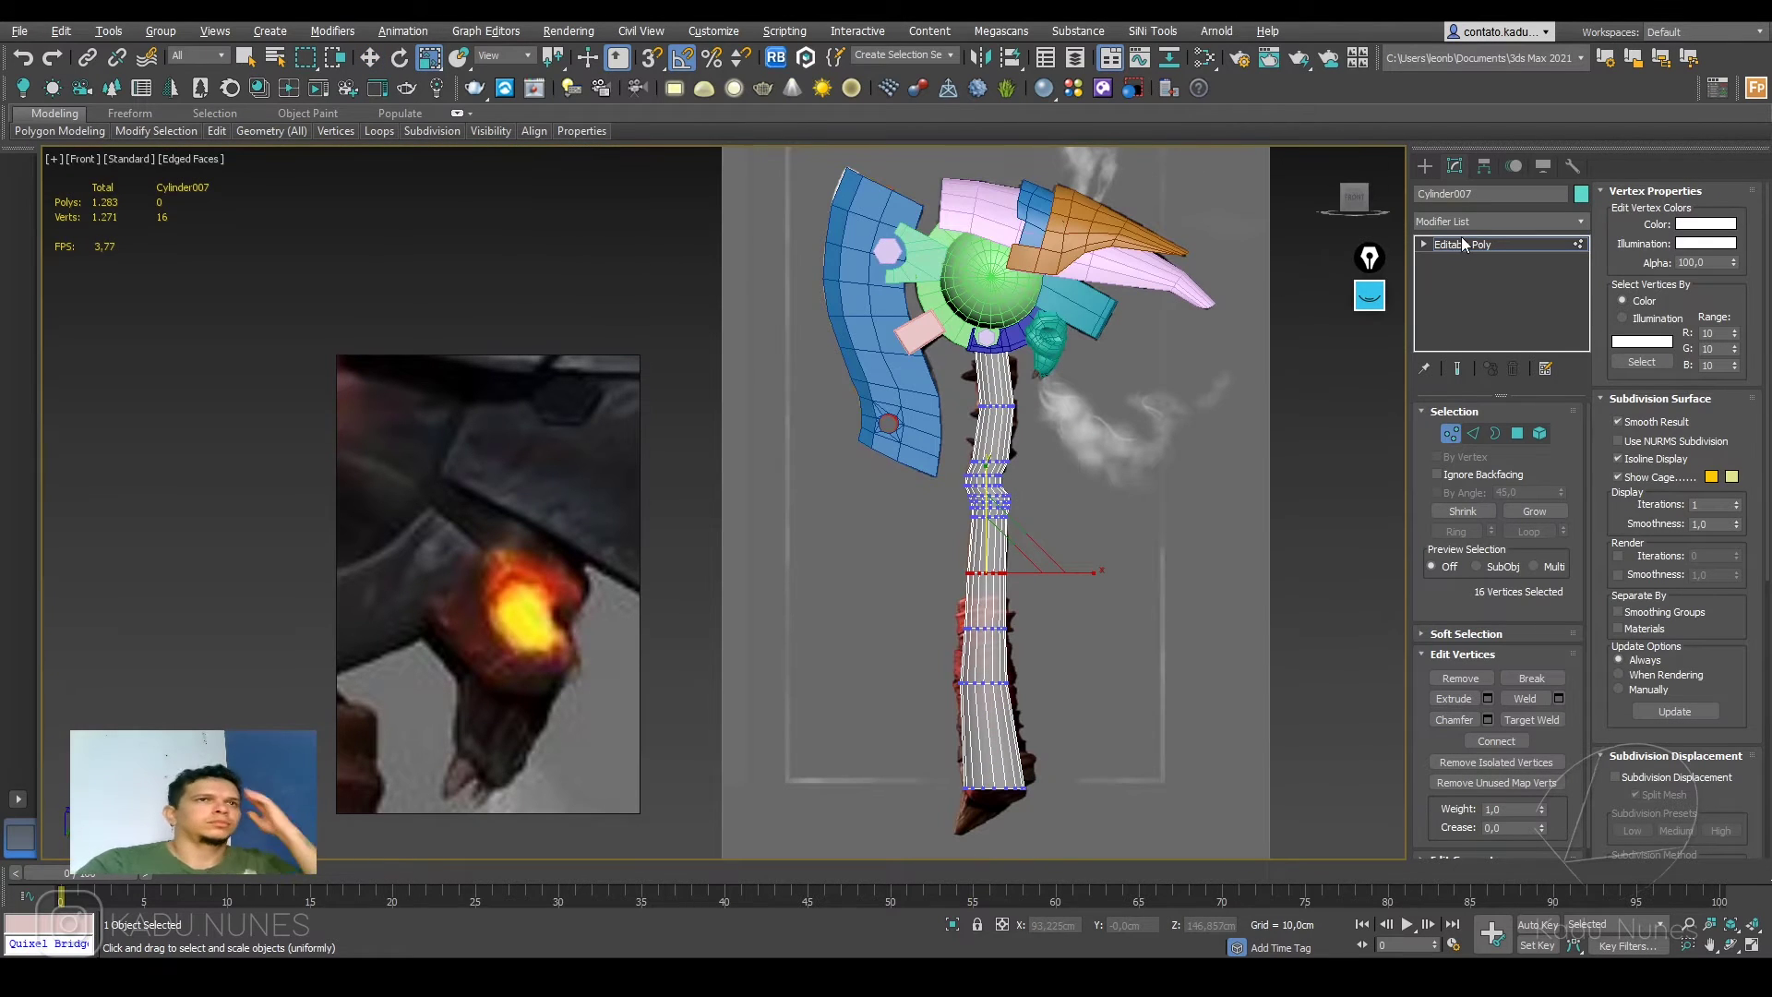
Step: Extrude the polygon capping the handle's lower end down to about the level of the pointed tip in the reference
left_click(1459, 237)
left_click(1117, 476)
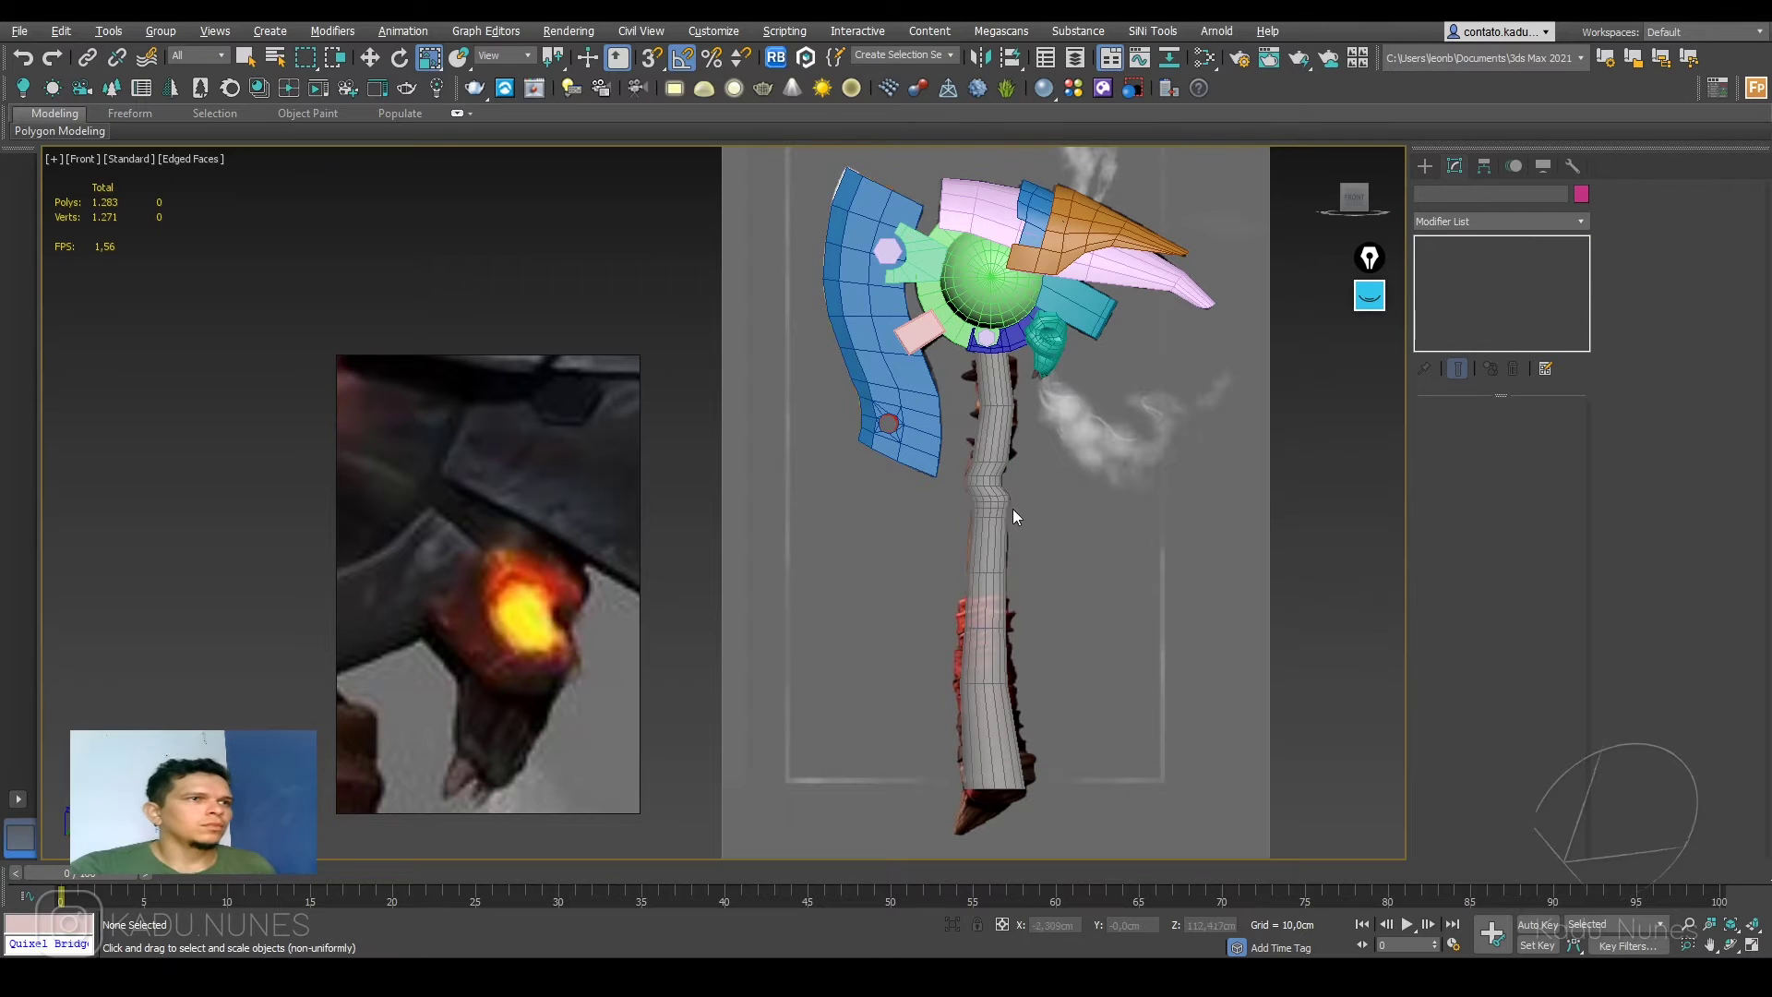
scroll(1043, 583, "up", 5)
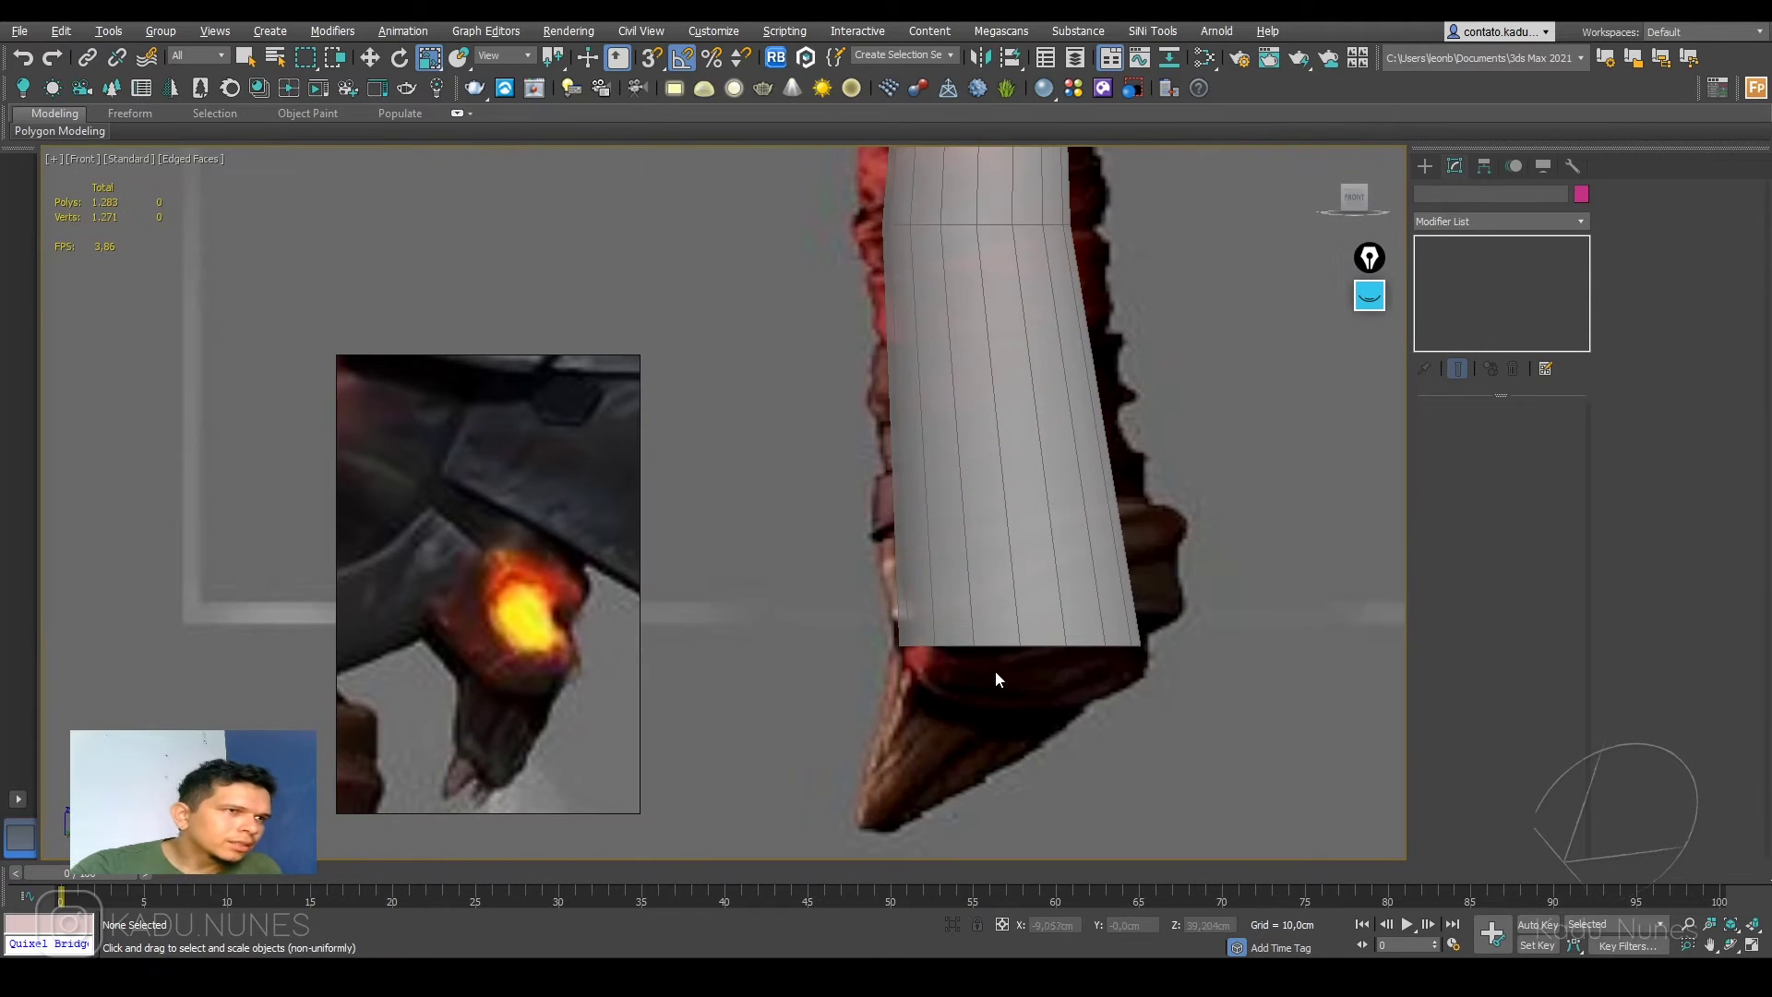
left_click(1010, 620)
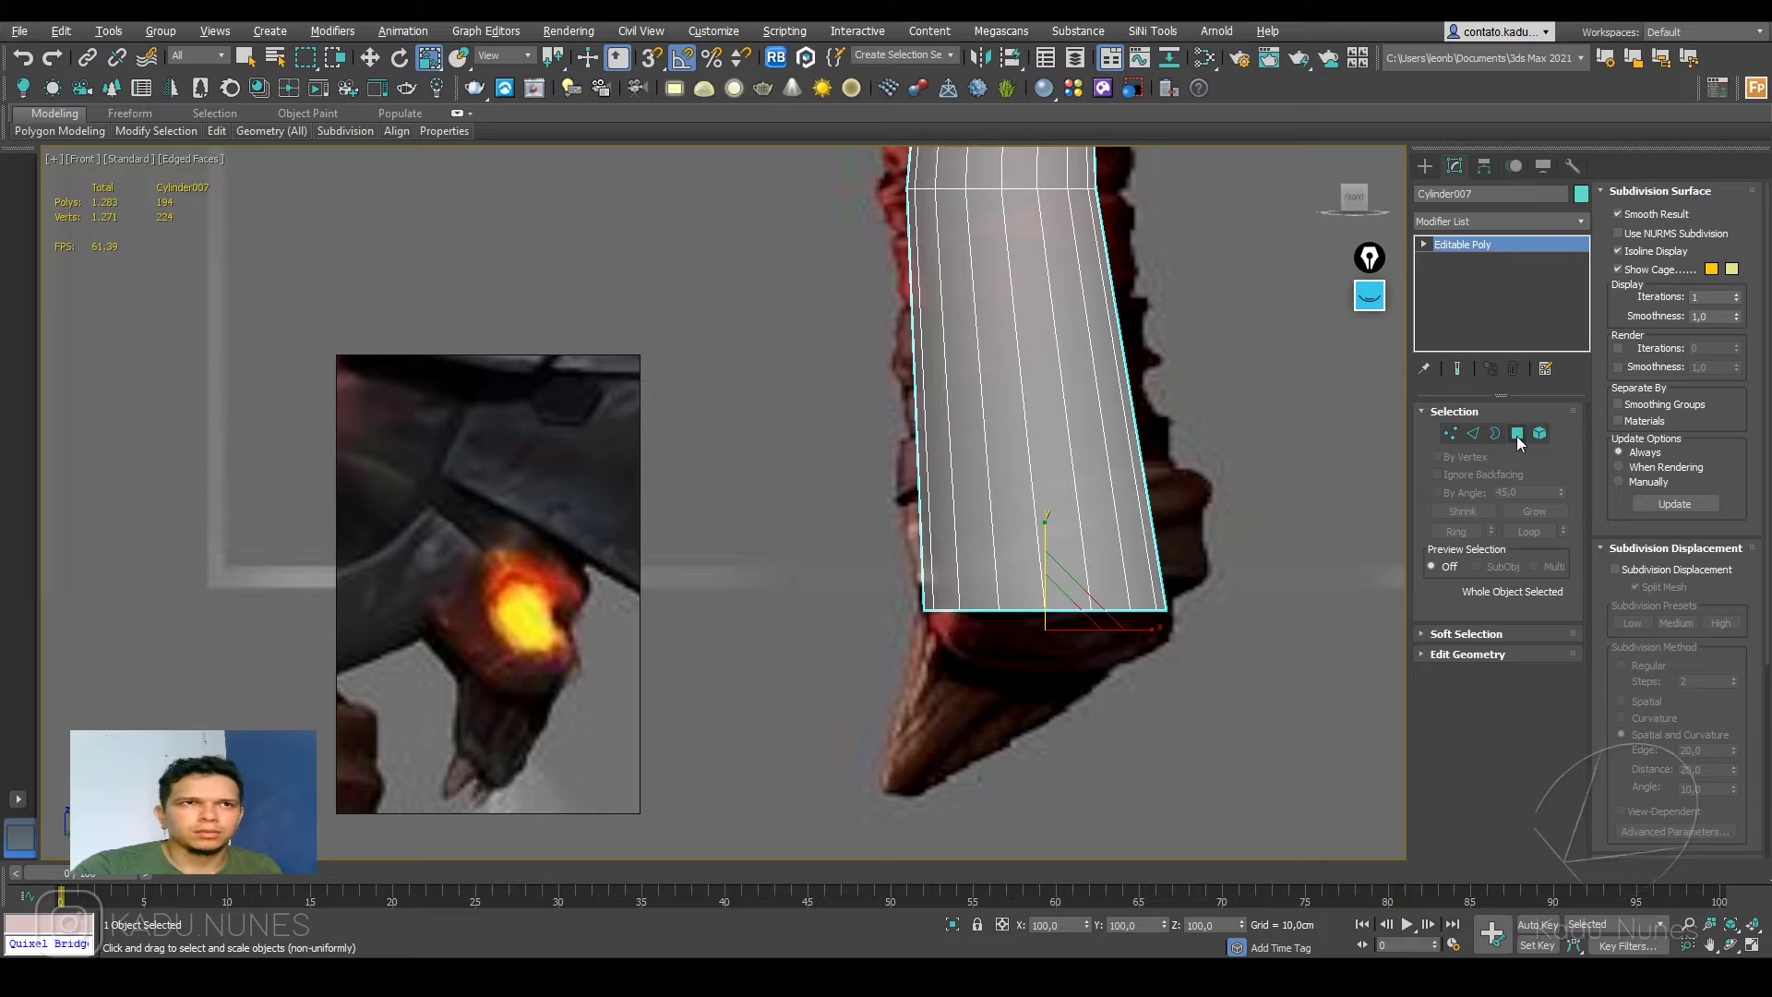
left_click(1516, 434)
left_click_drag(916, 526, 914, 524)
key("F2")
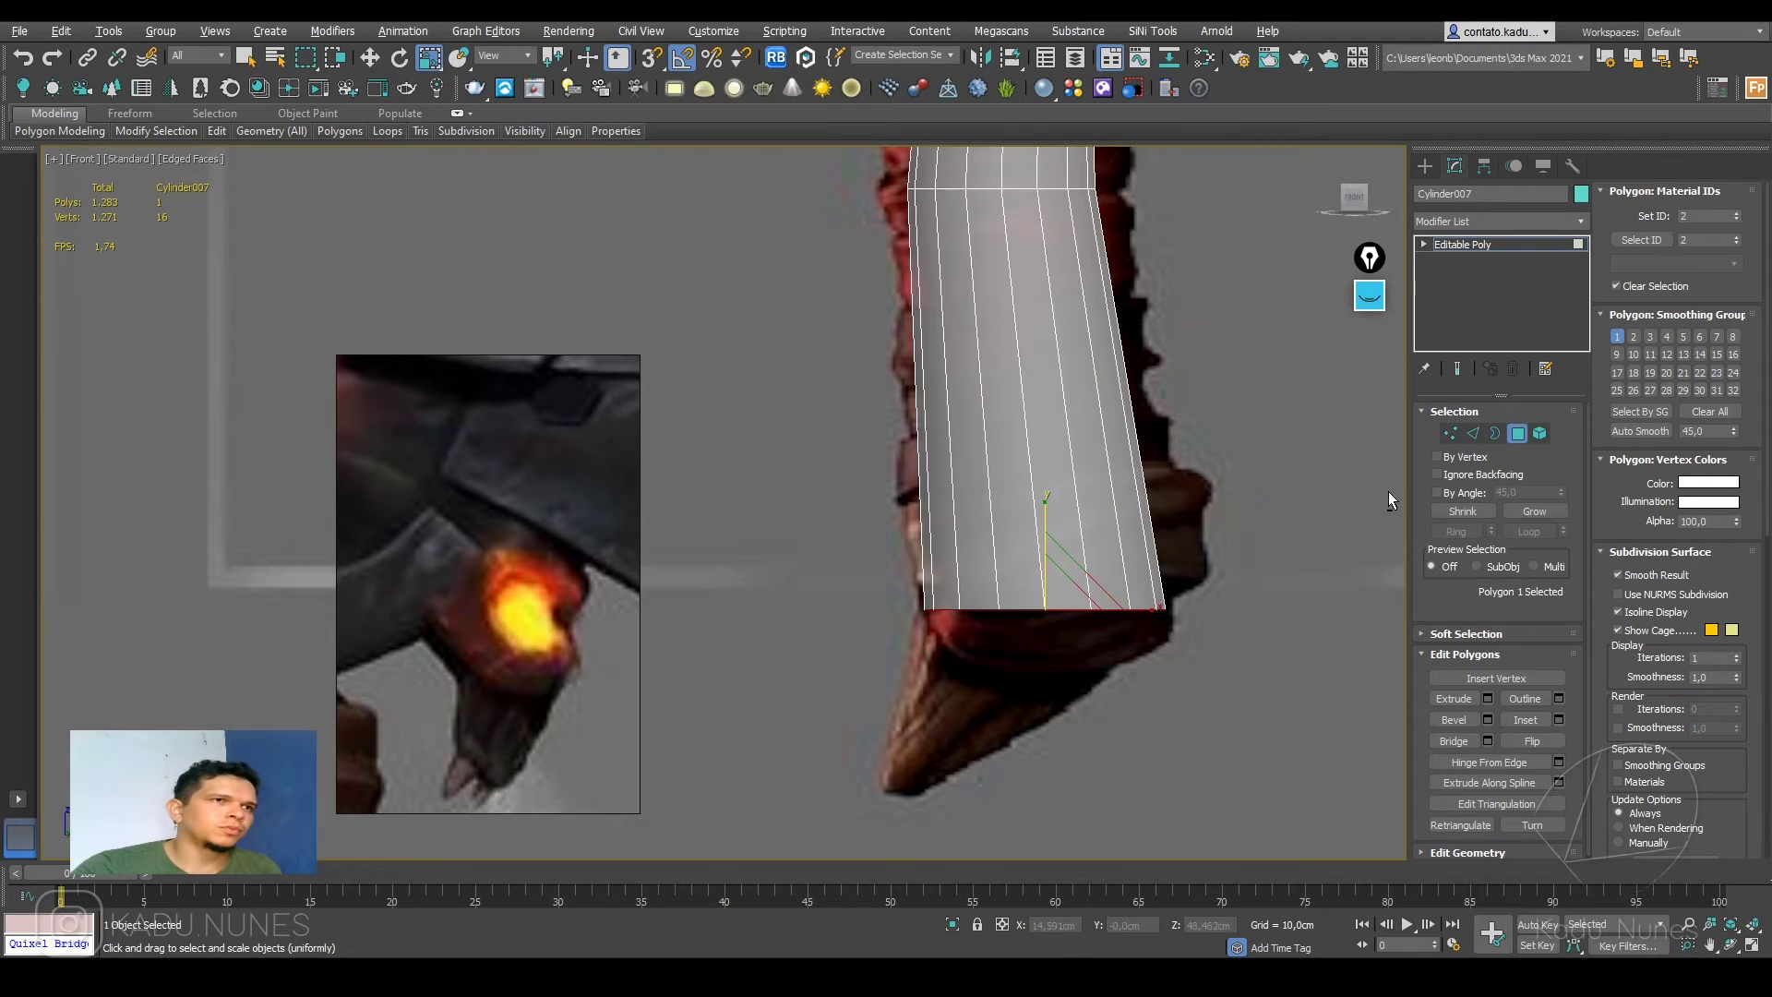
middle_click_drag(1149, 666, 1109, 624, "alt")
key("f")
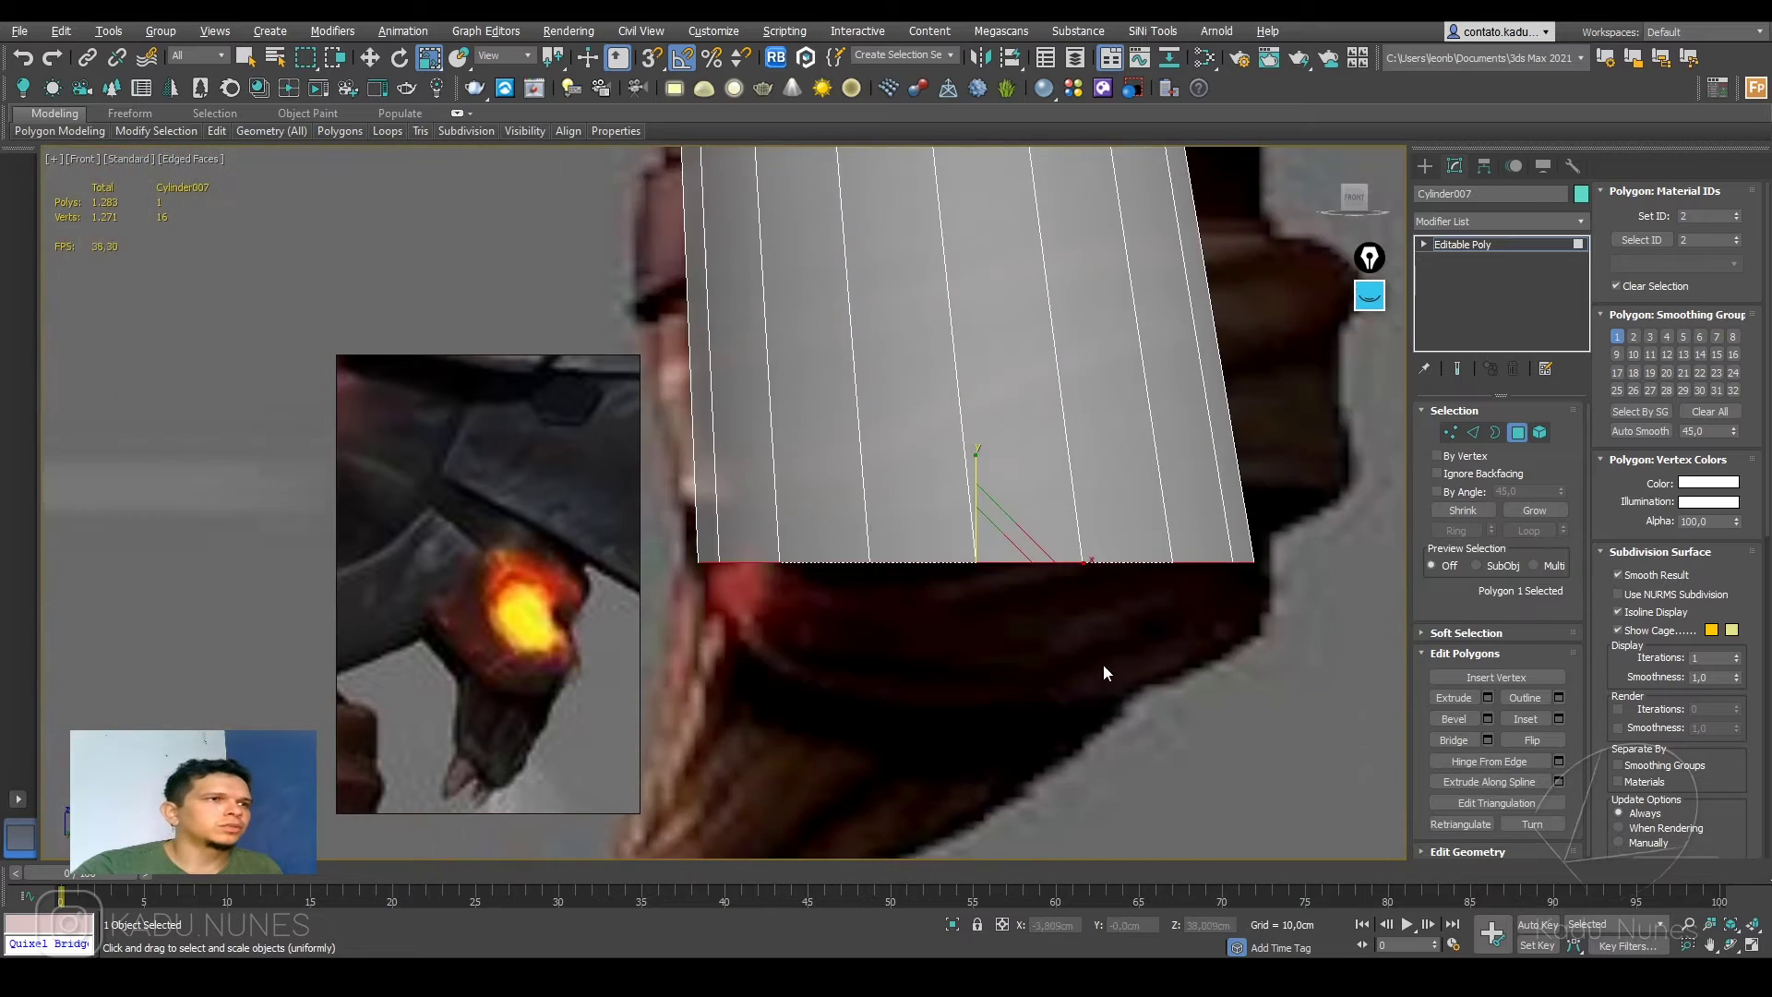
left_click_drag(871, 490, 738, 444)
key("F2")
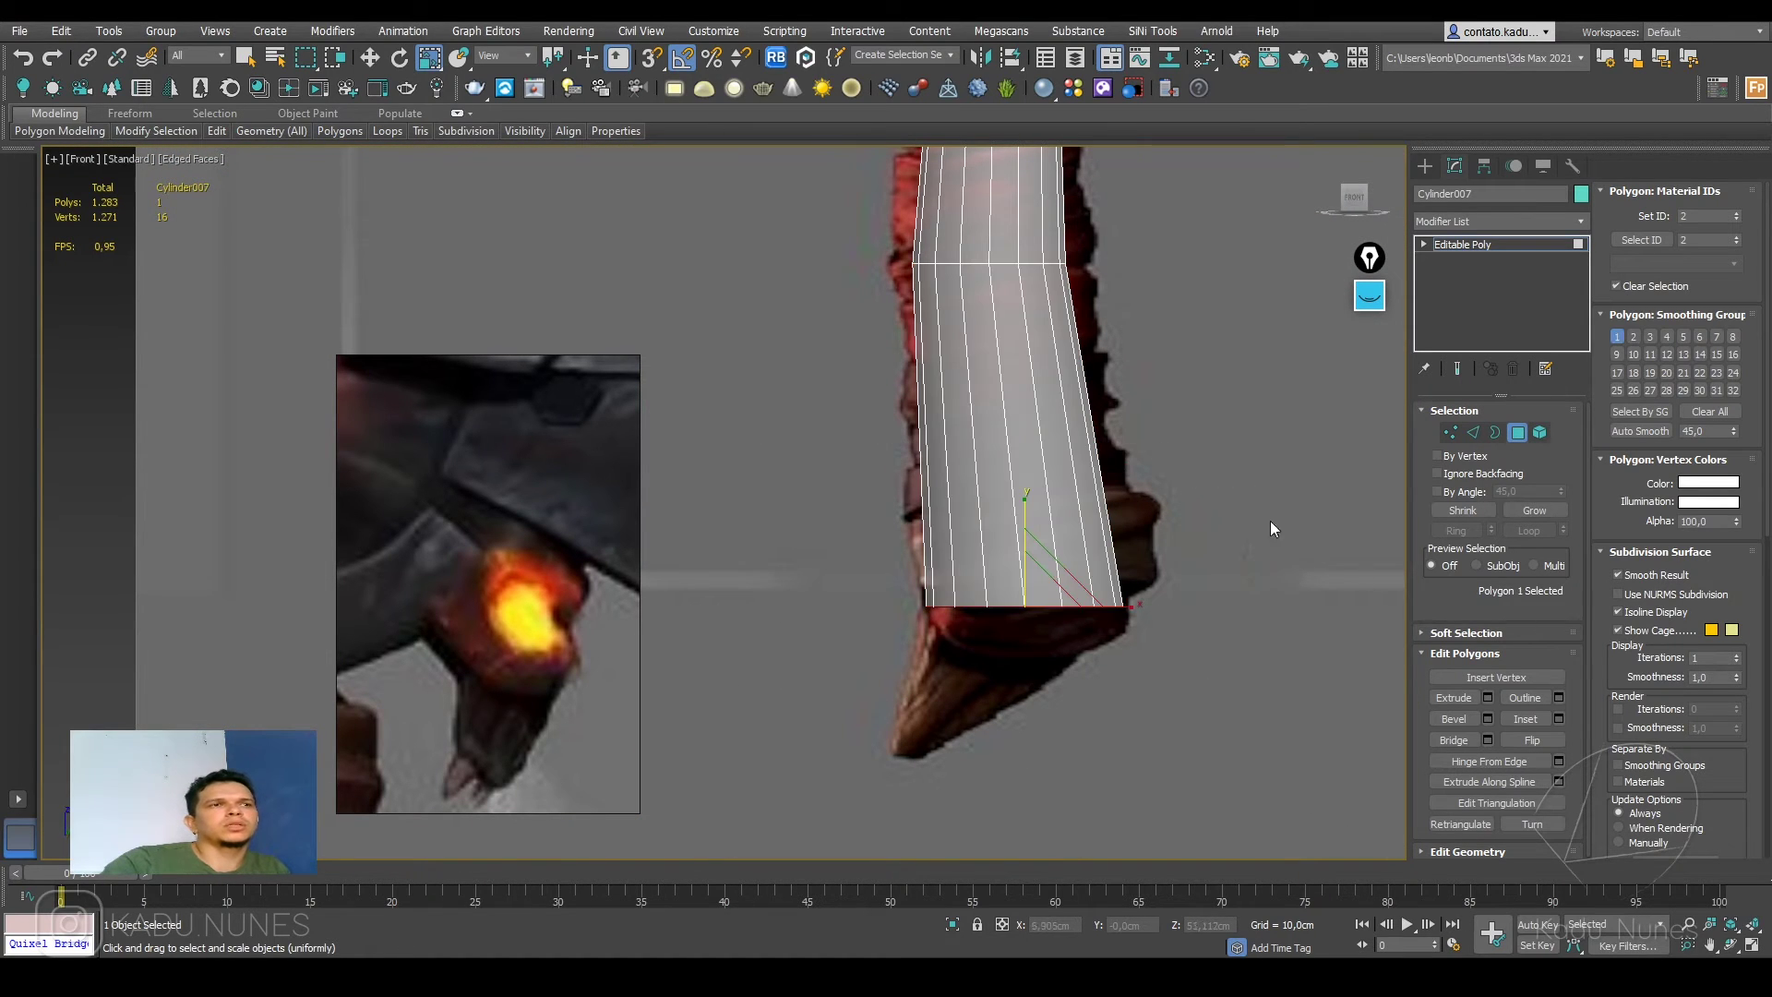
left_click(1487, 697)
left_click(733, 565)
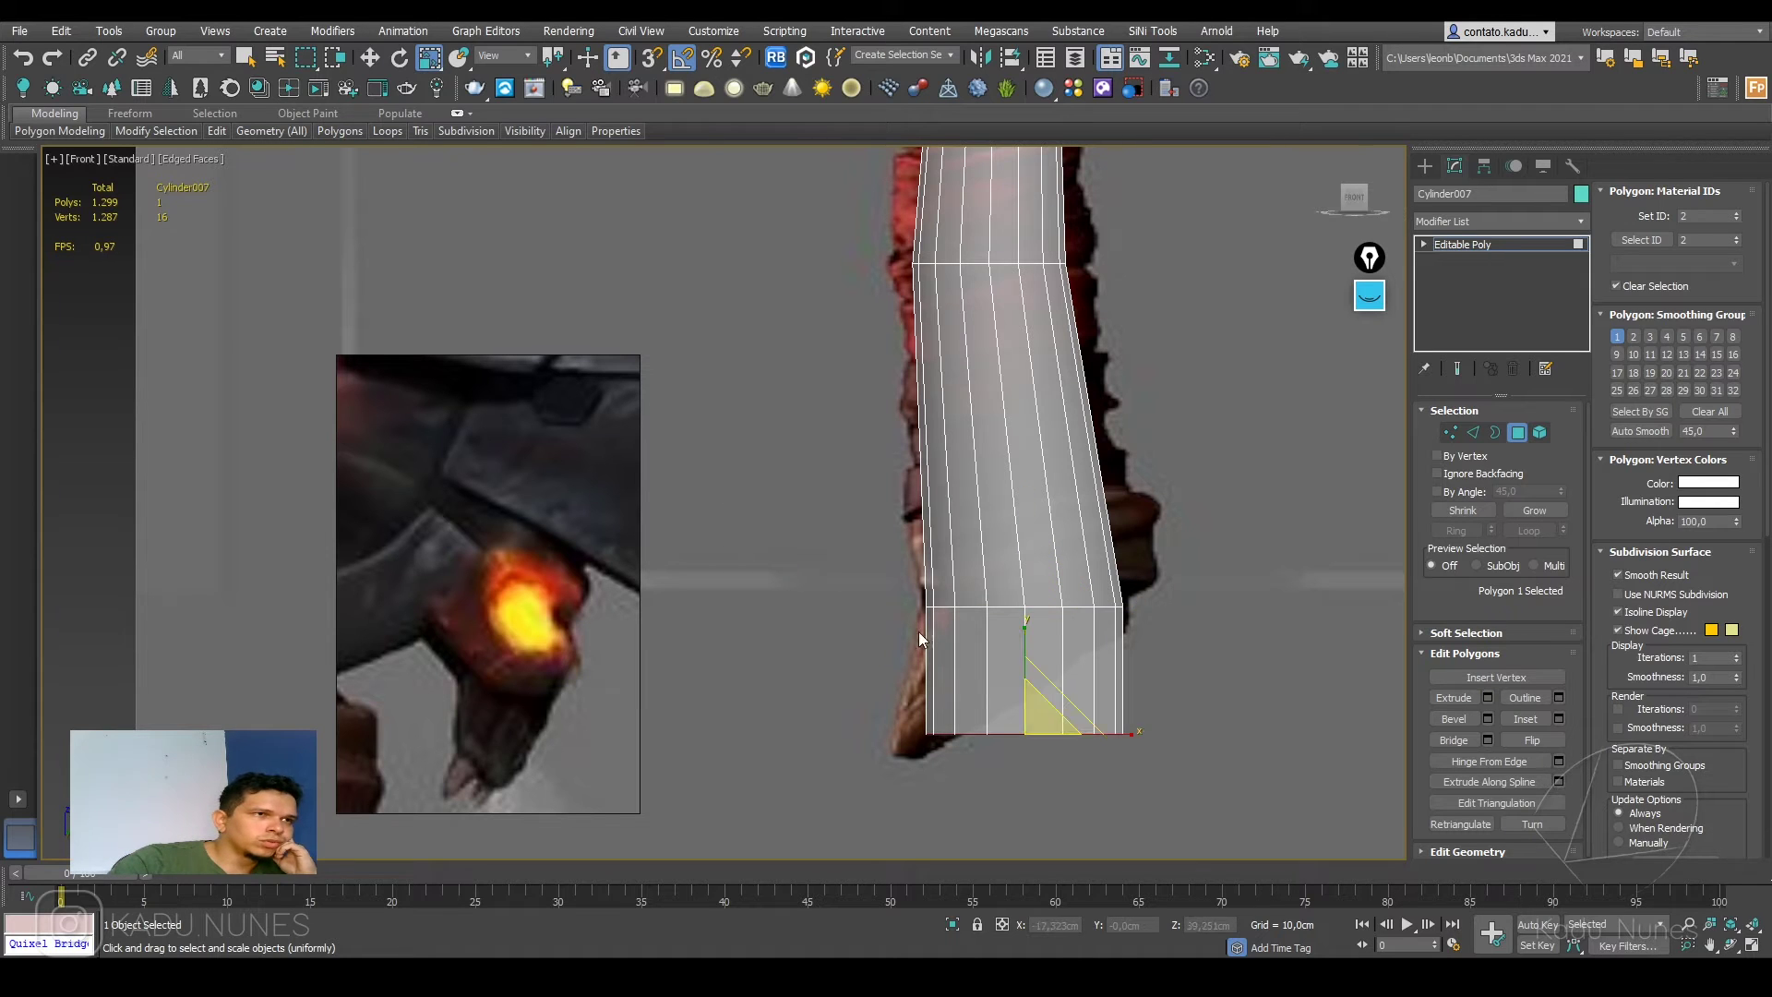
Step: Tilt the extruded end polygon, shift it to the reference's pointed tip and scale it down
key("2")
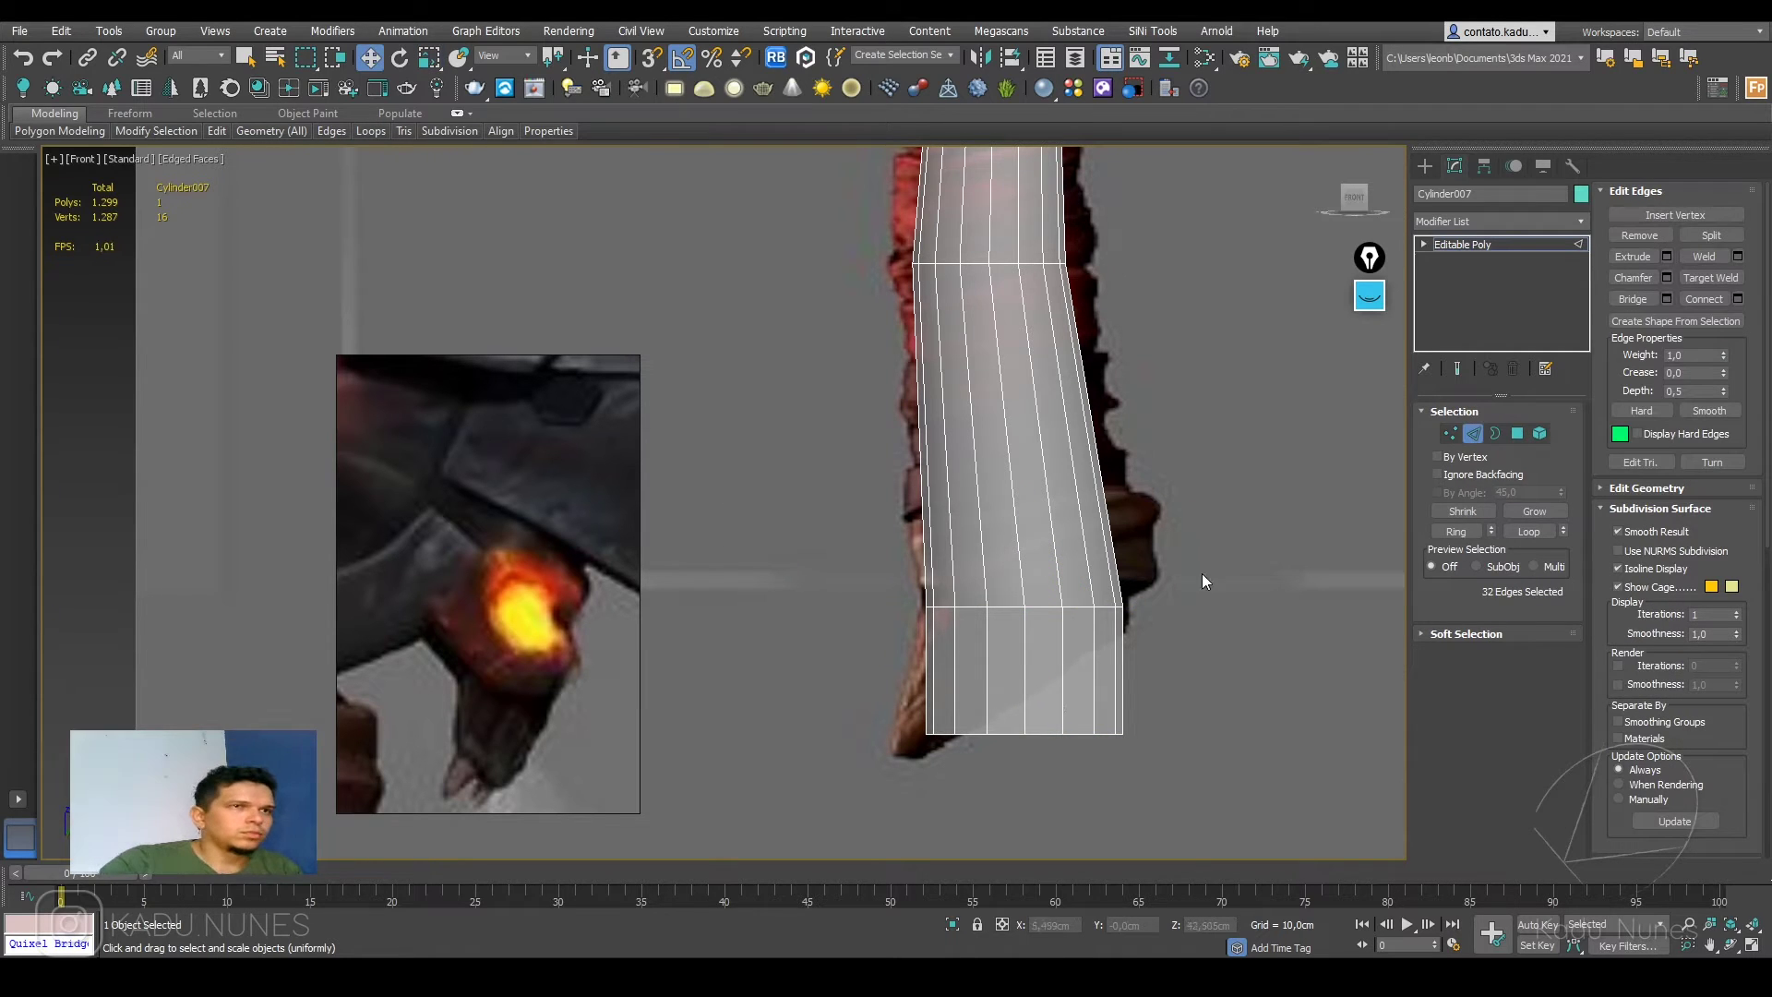
left_click(1517, 433)
key("e")
left_click_drag(1052, 683, 928, 761)
key("r")
scroll(927, 747, "up", 5)
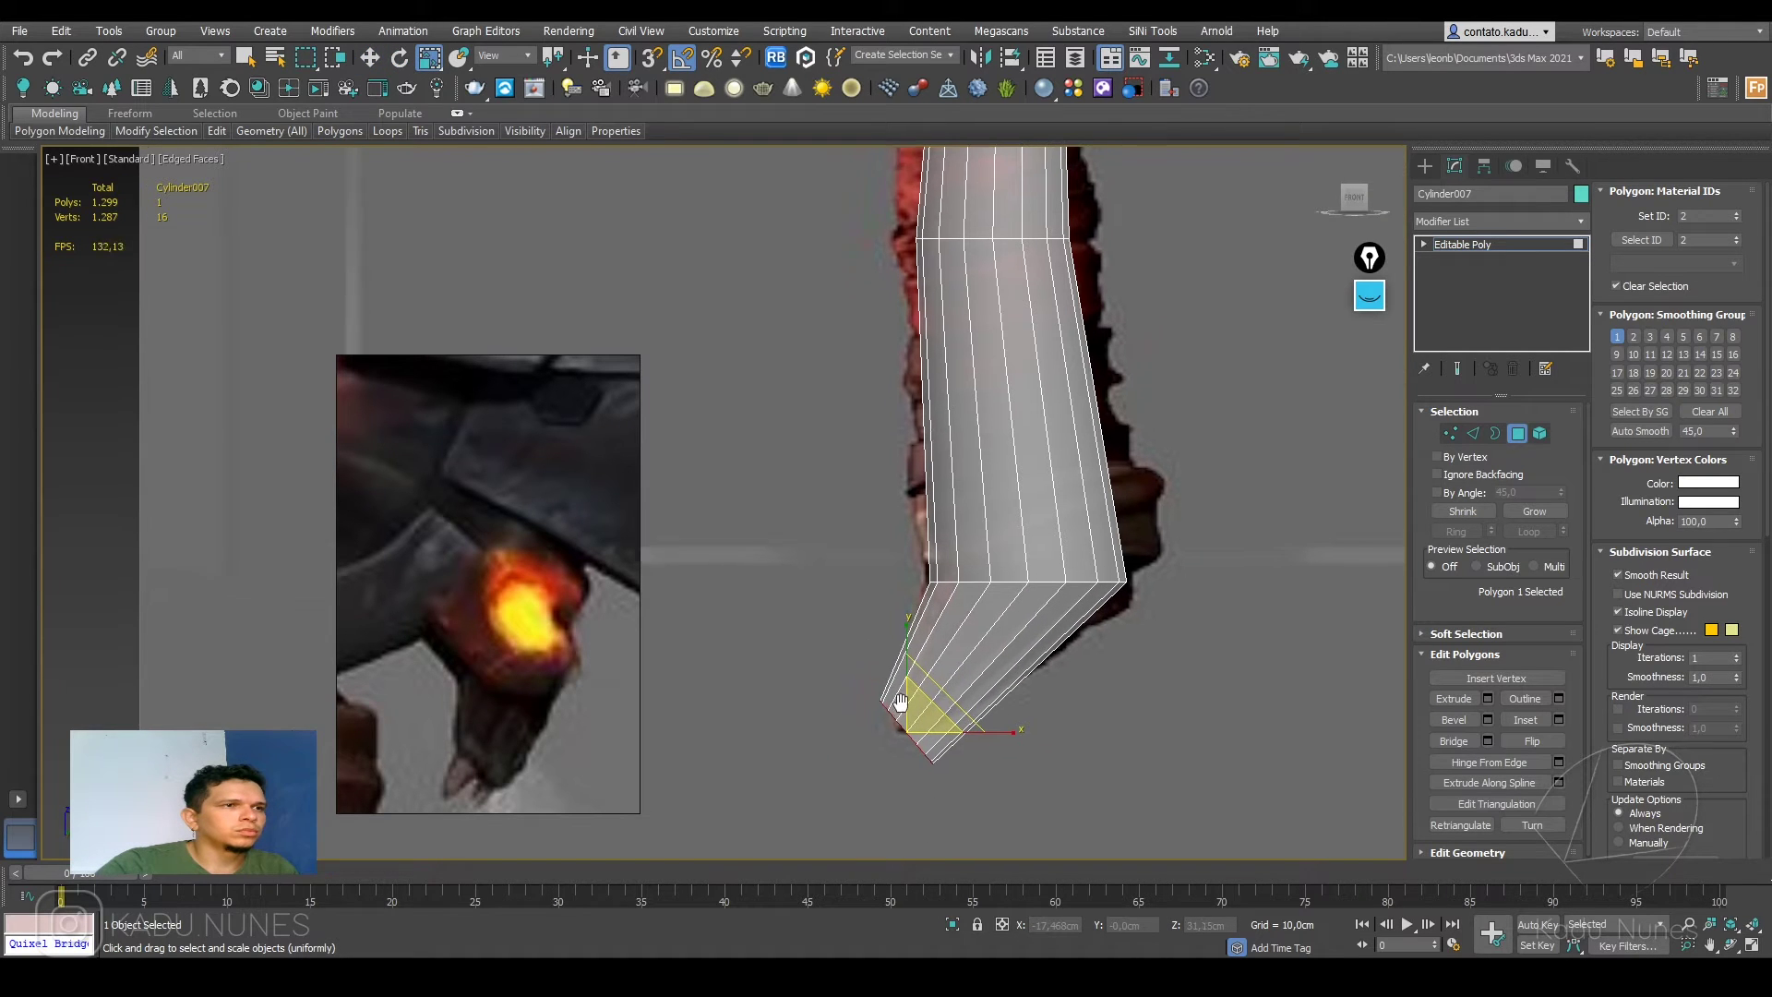
Step: Try to collapse the end polygon into a single vertex and shift that point at the tip
right_click(941, 683)
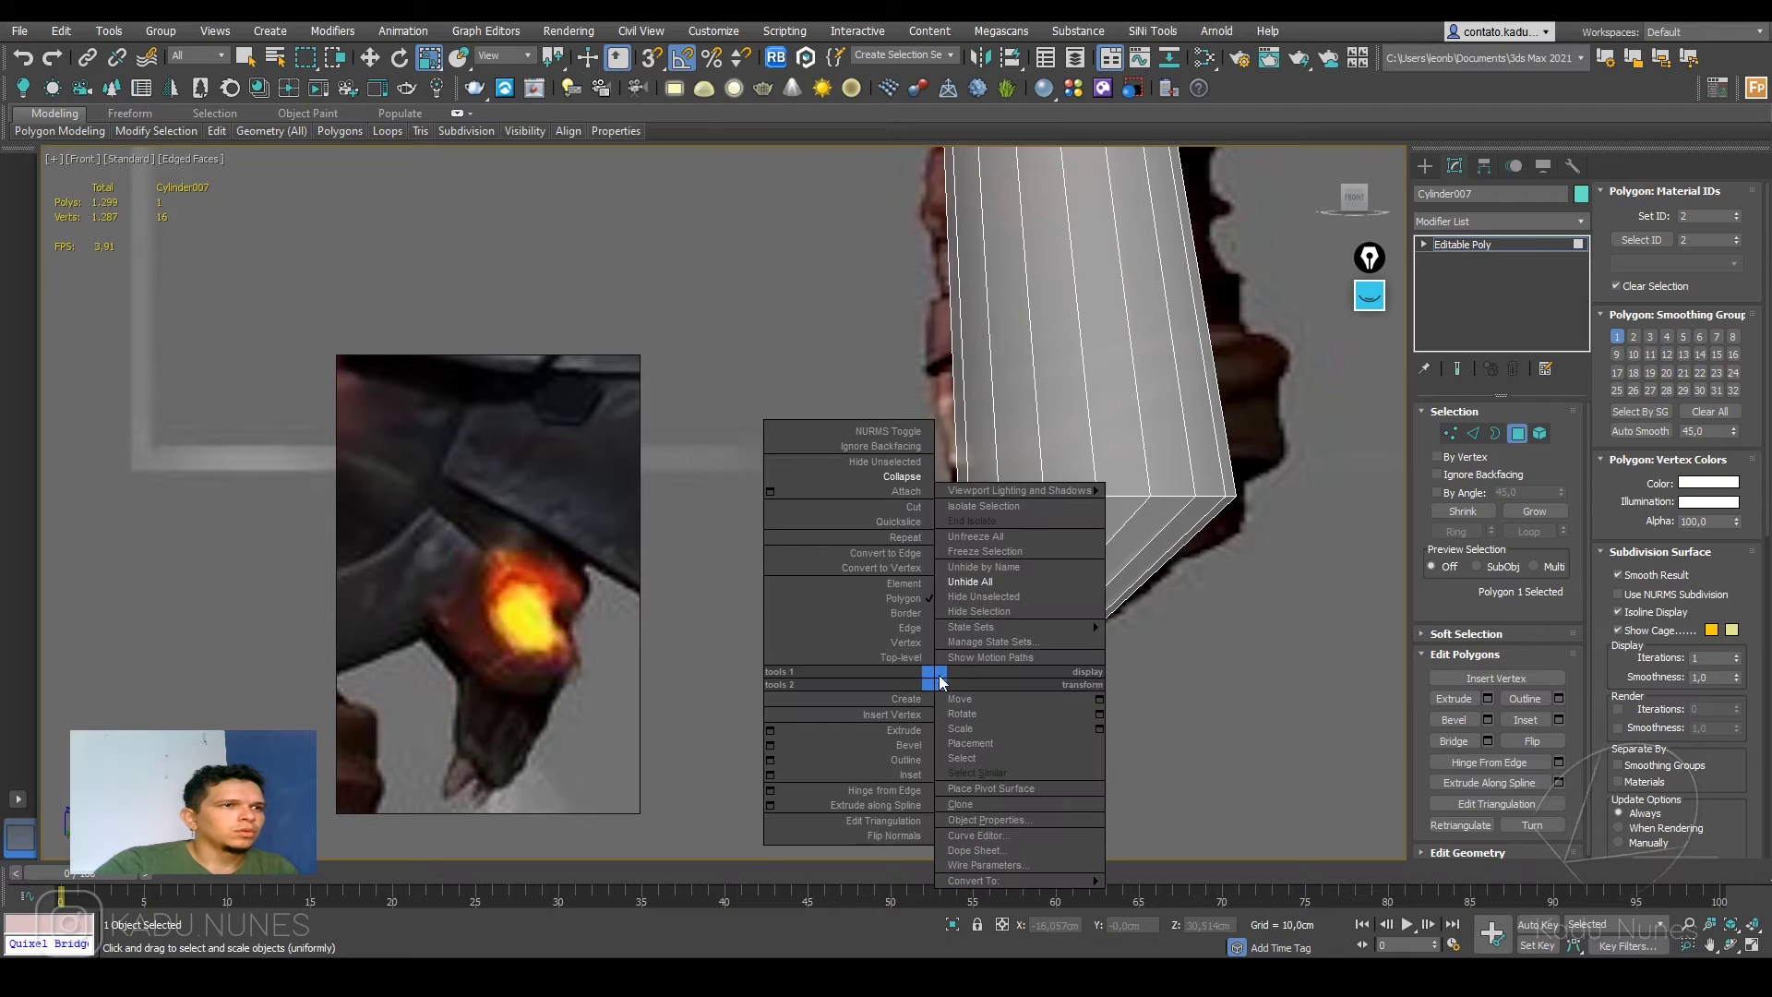
left_click(910, 479)
key("w")
key("1")
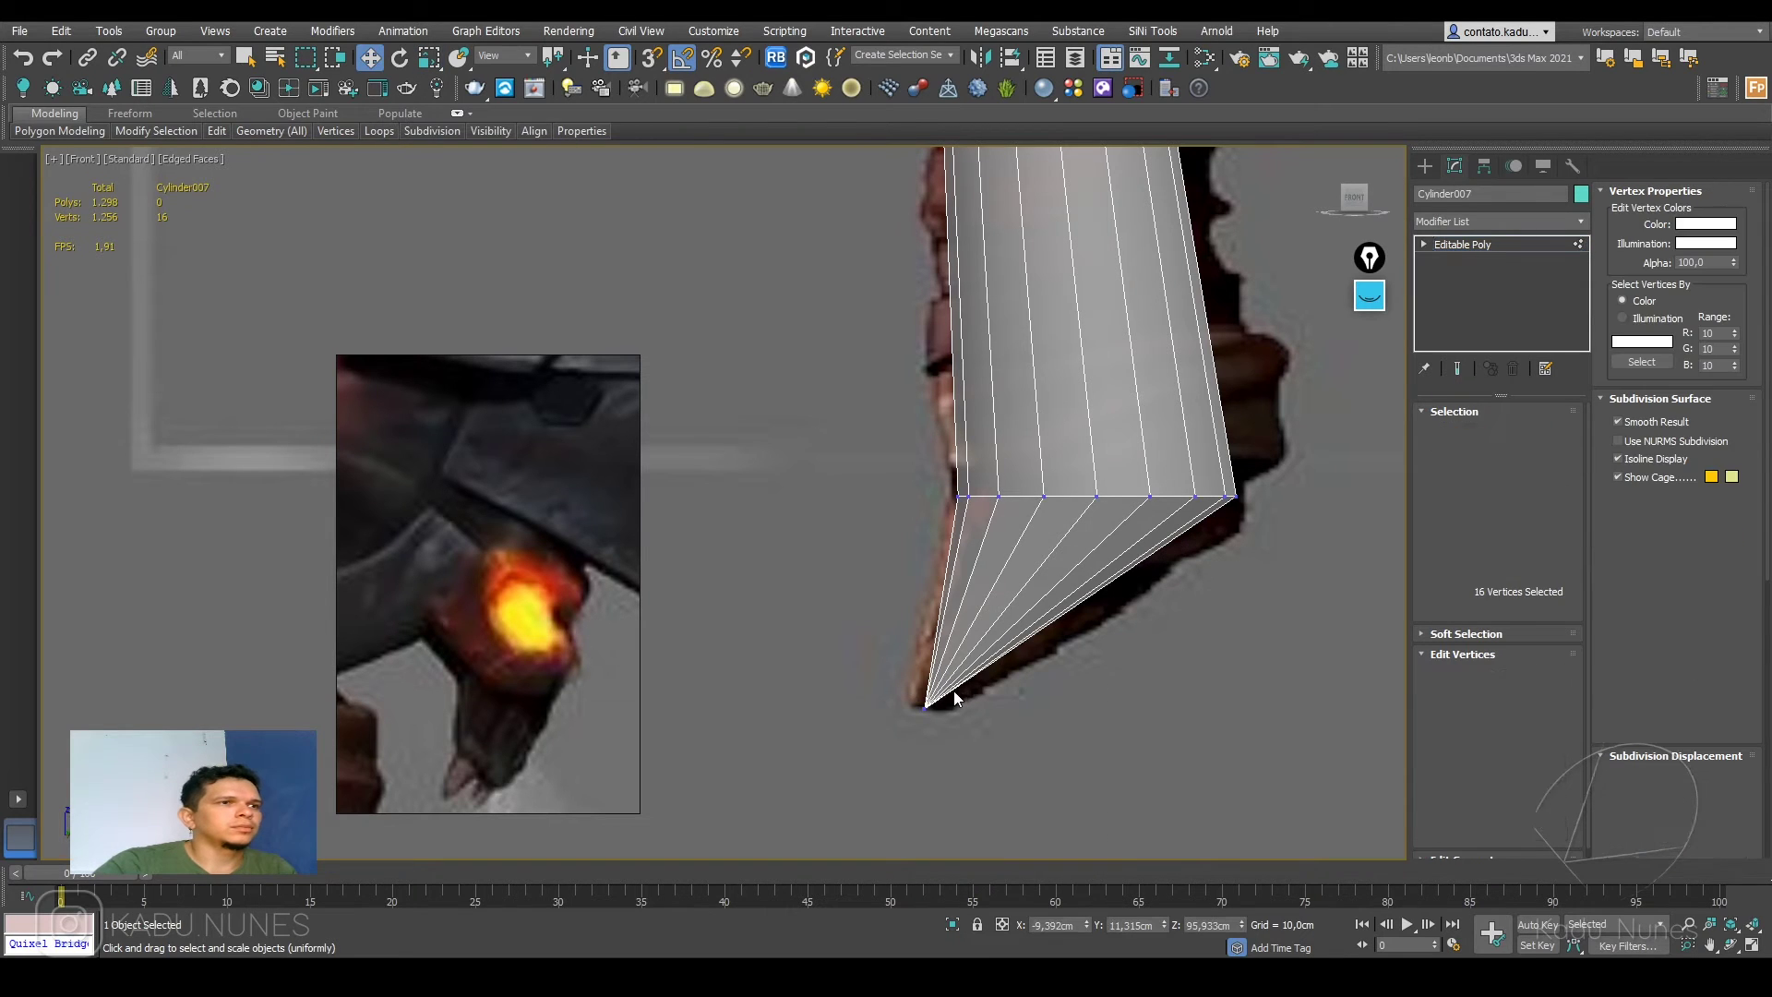
left_click(921, 706)
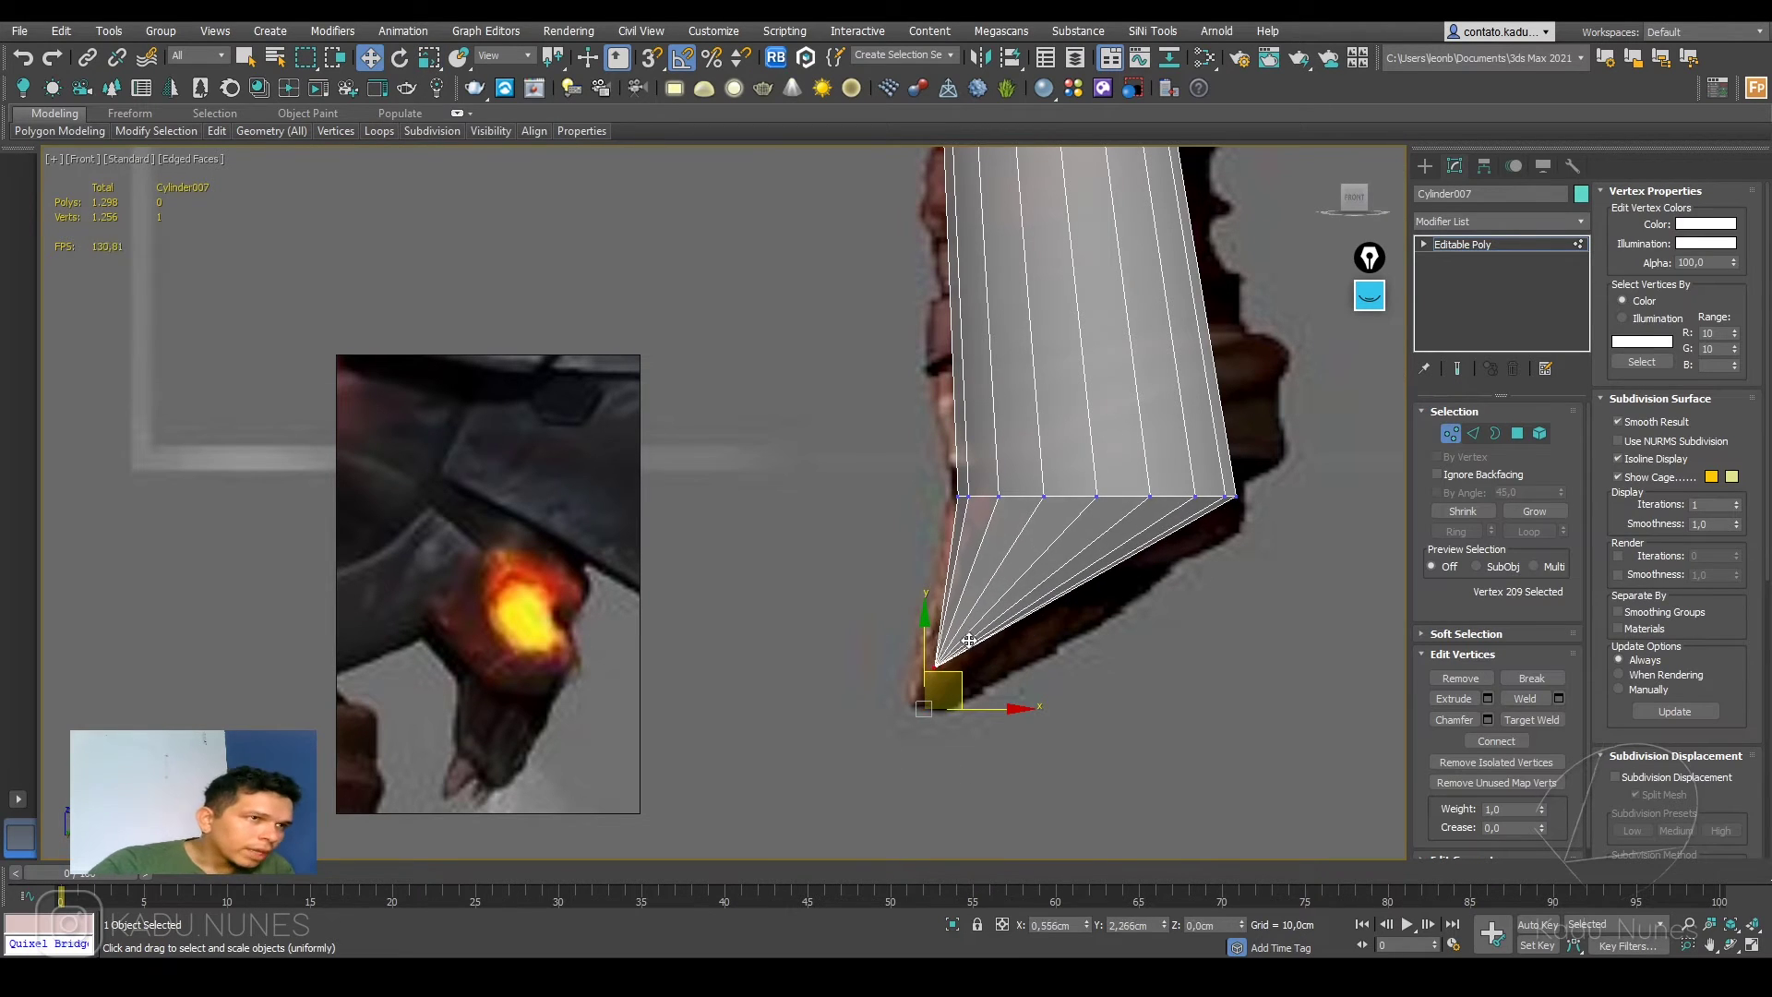
key("ctrl+z")
key("ctrl+z")
Step: Try to narrow the tip by scaling its end vertex ring down
left_click_drag(822, 629, 1071, 866)
key("r")
left_click_drag(929, 697, 928, 956)
left_click_drag(936, 697, 939, 725)
key("w")
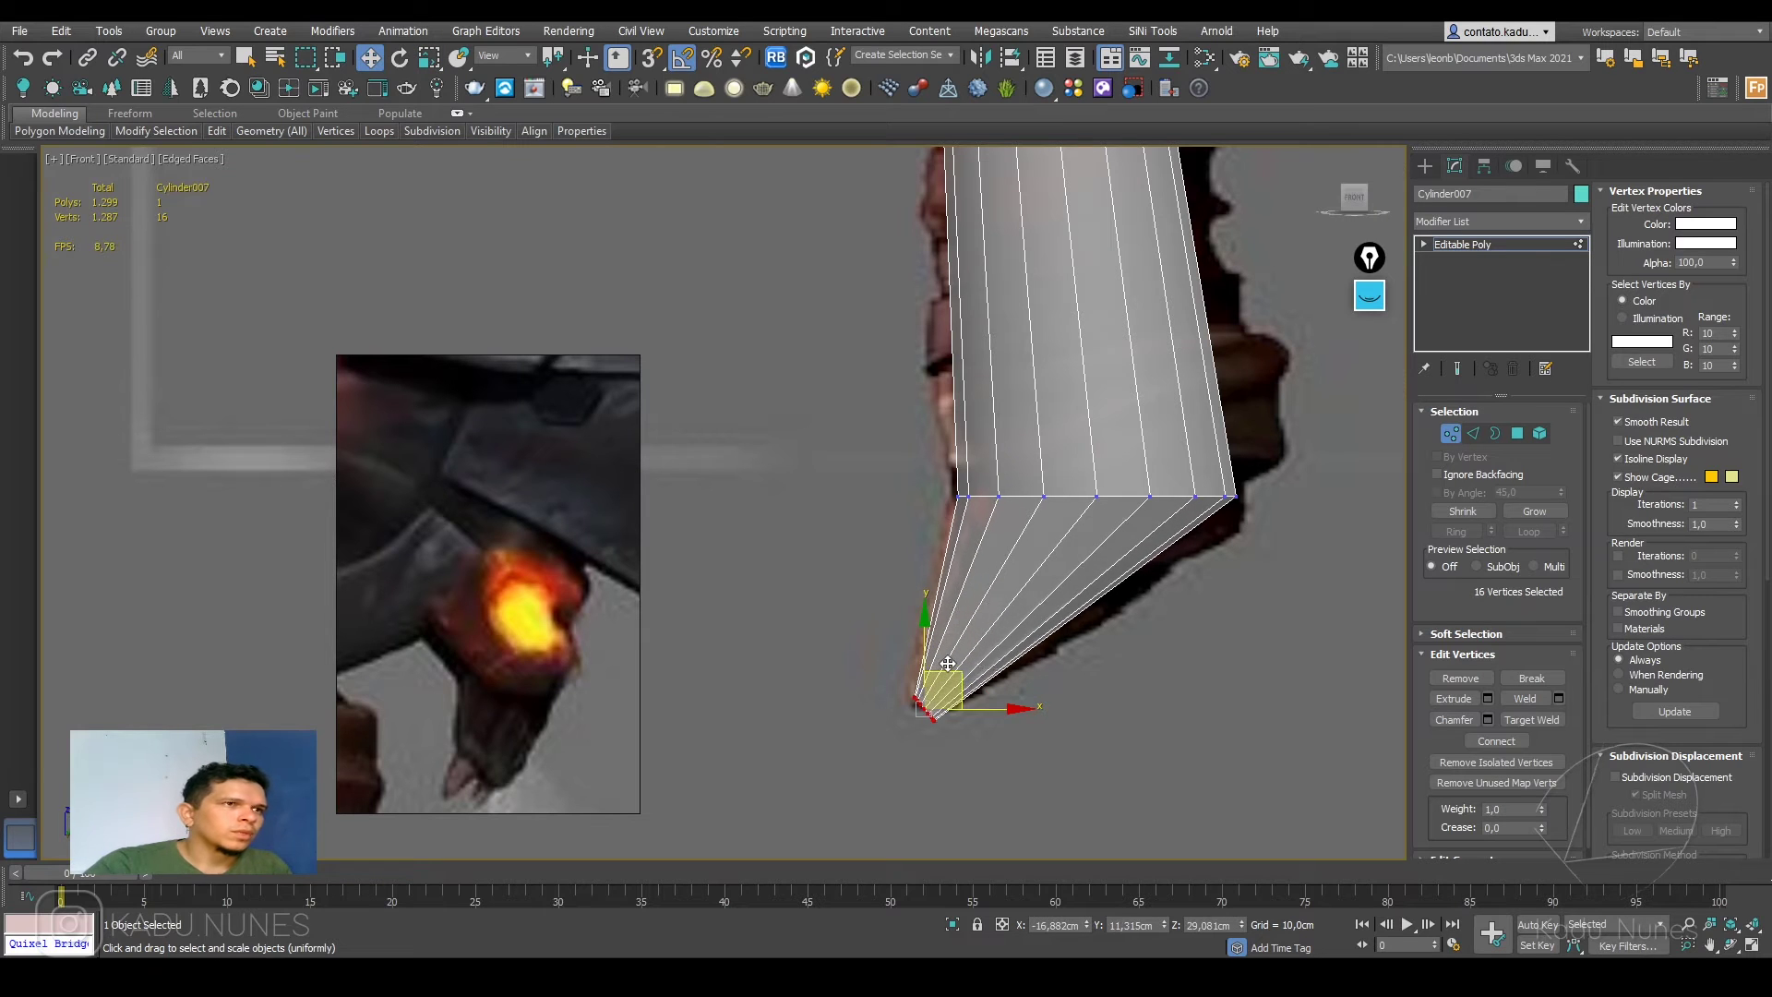
key("ctrl+z")
Step: Shrink the tilted end polygon with an Outline of -6.881 cm and shift it onto the reference's pointed tip
scroll(950, 668, "up", 2)
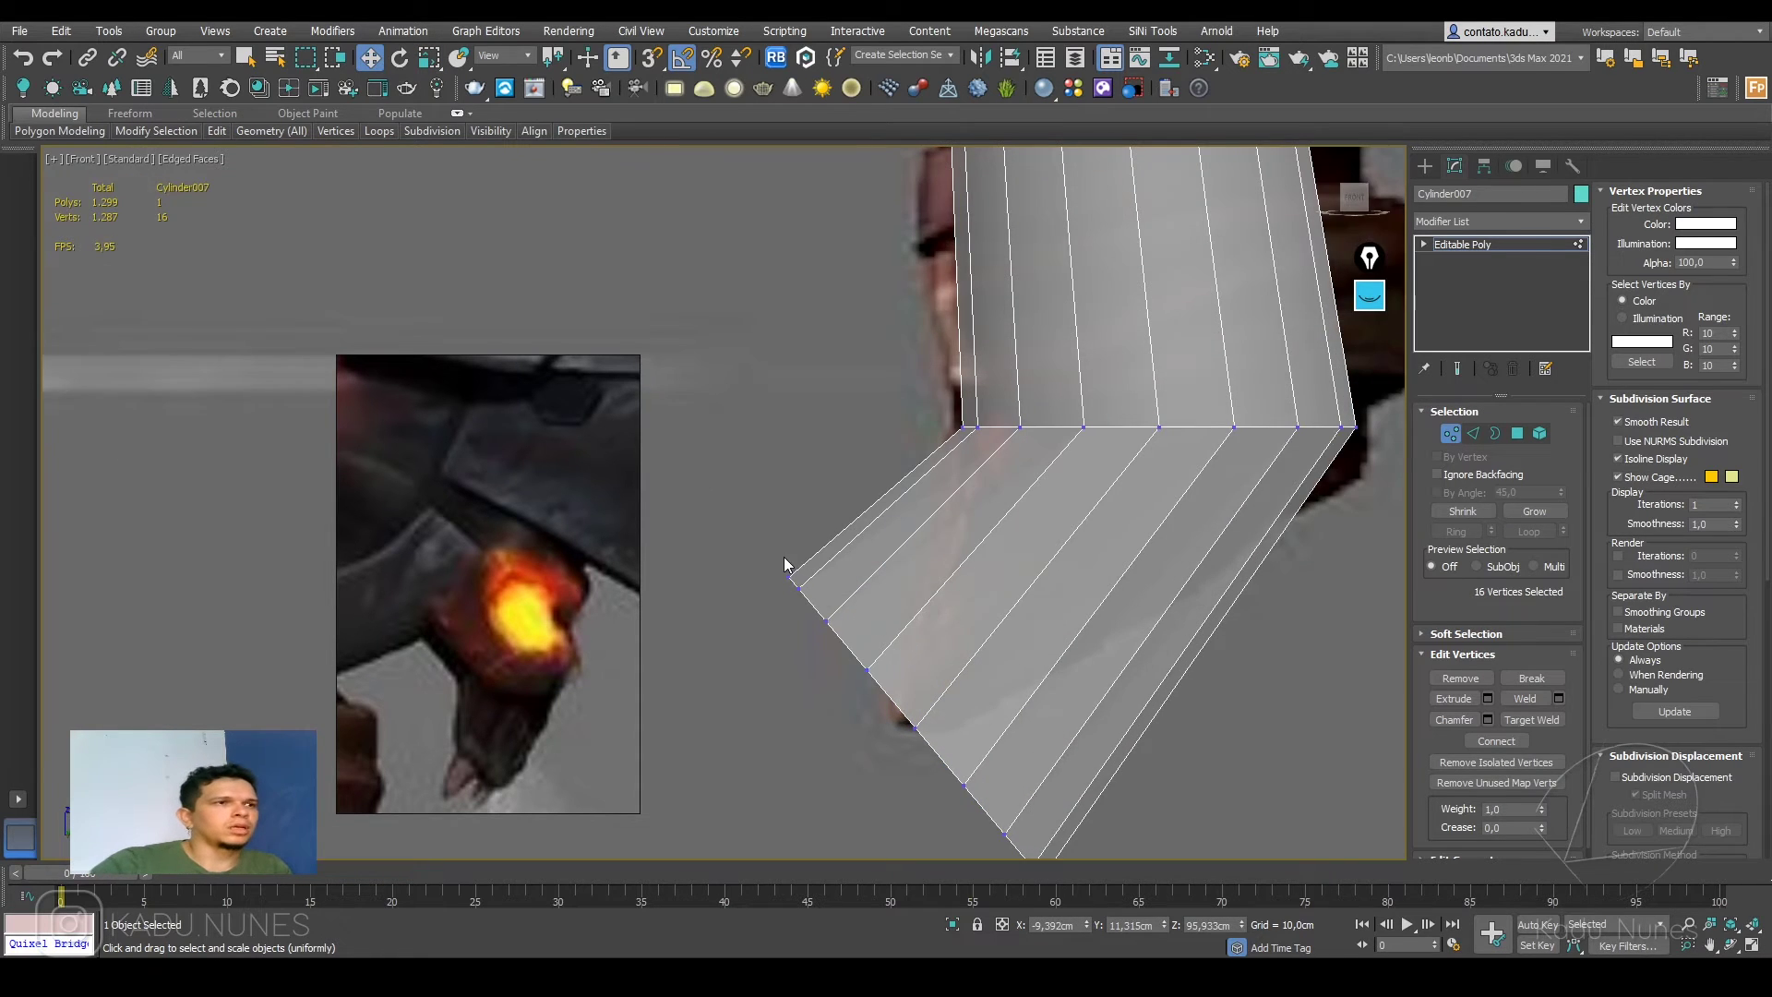
scroll(783, 556, "down", 2)
left_click_drag(1030, 811, 1029, 811)
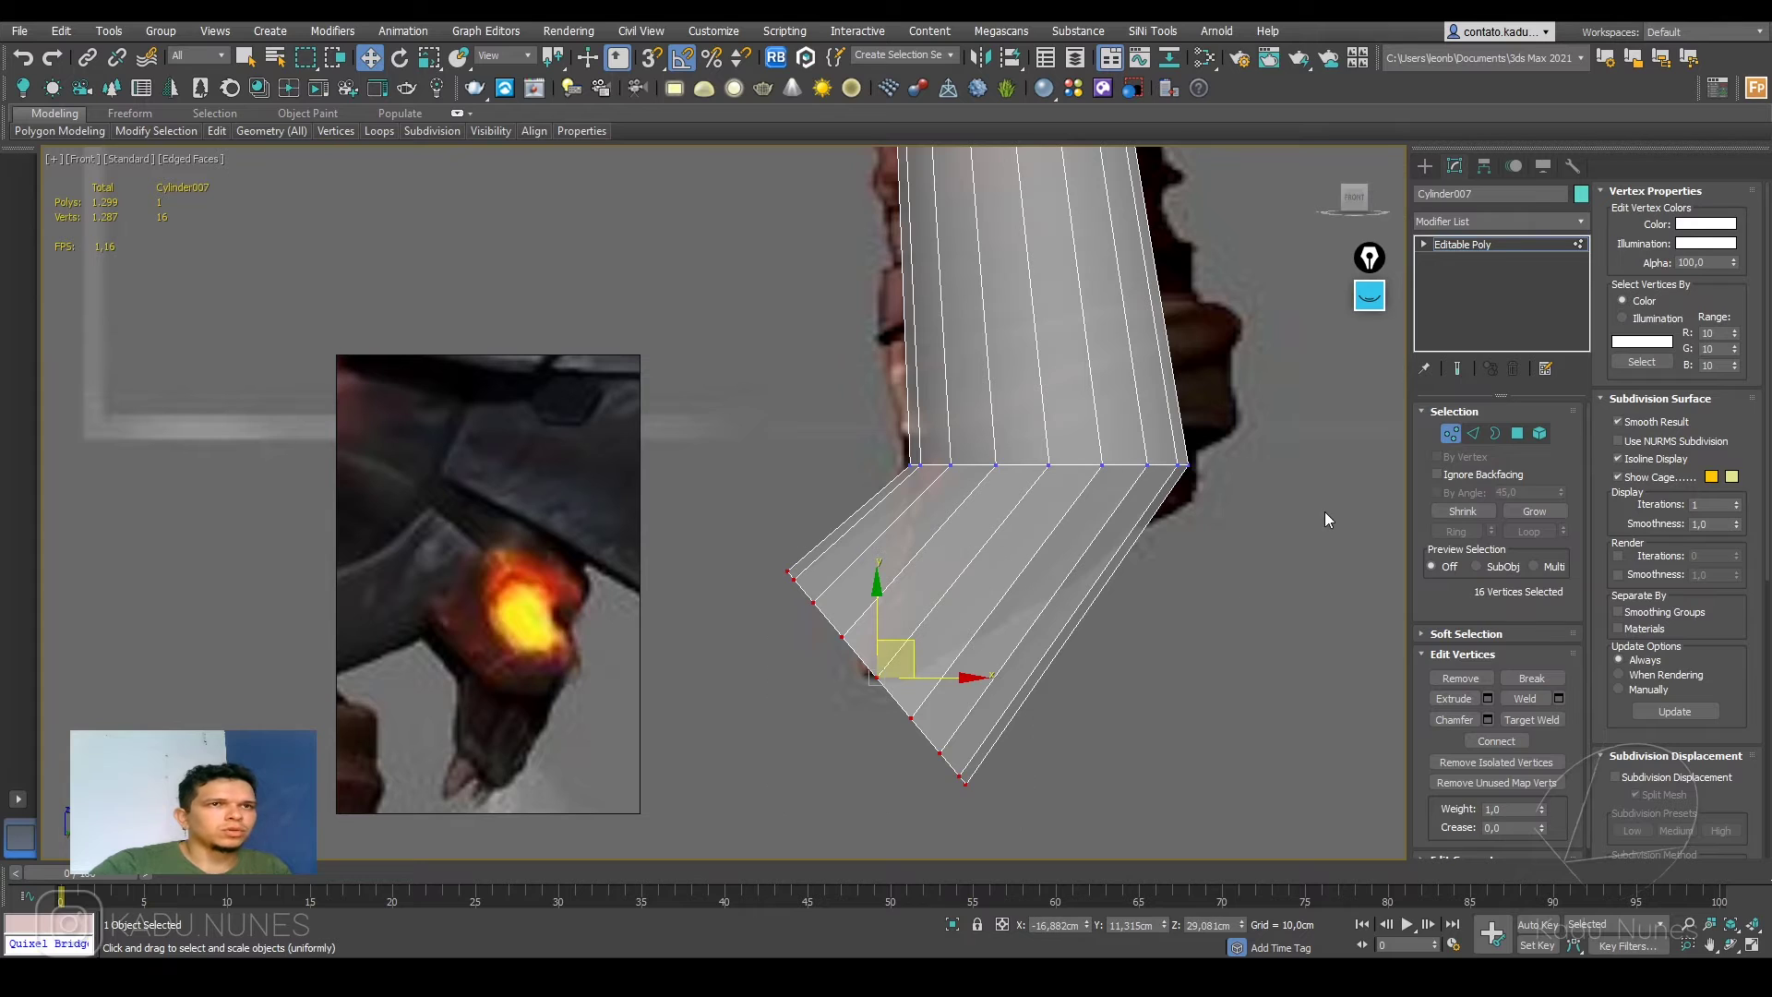
left_click(1516, 434)
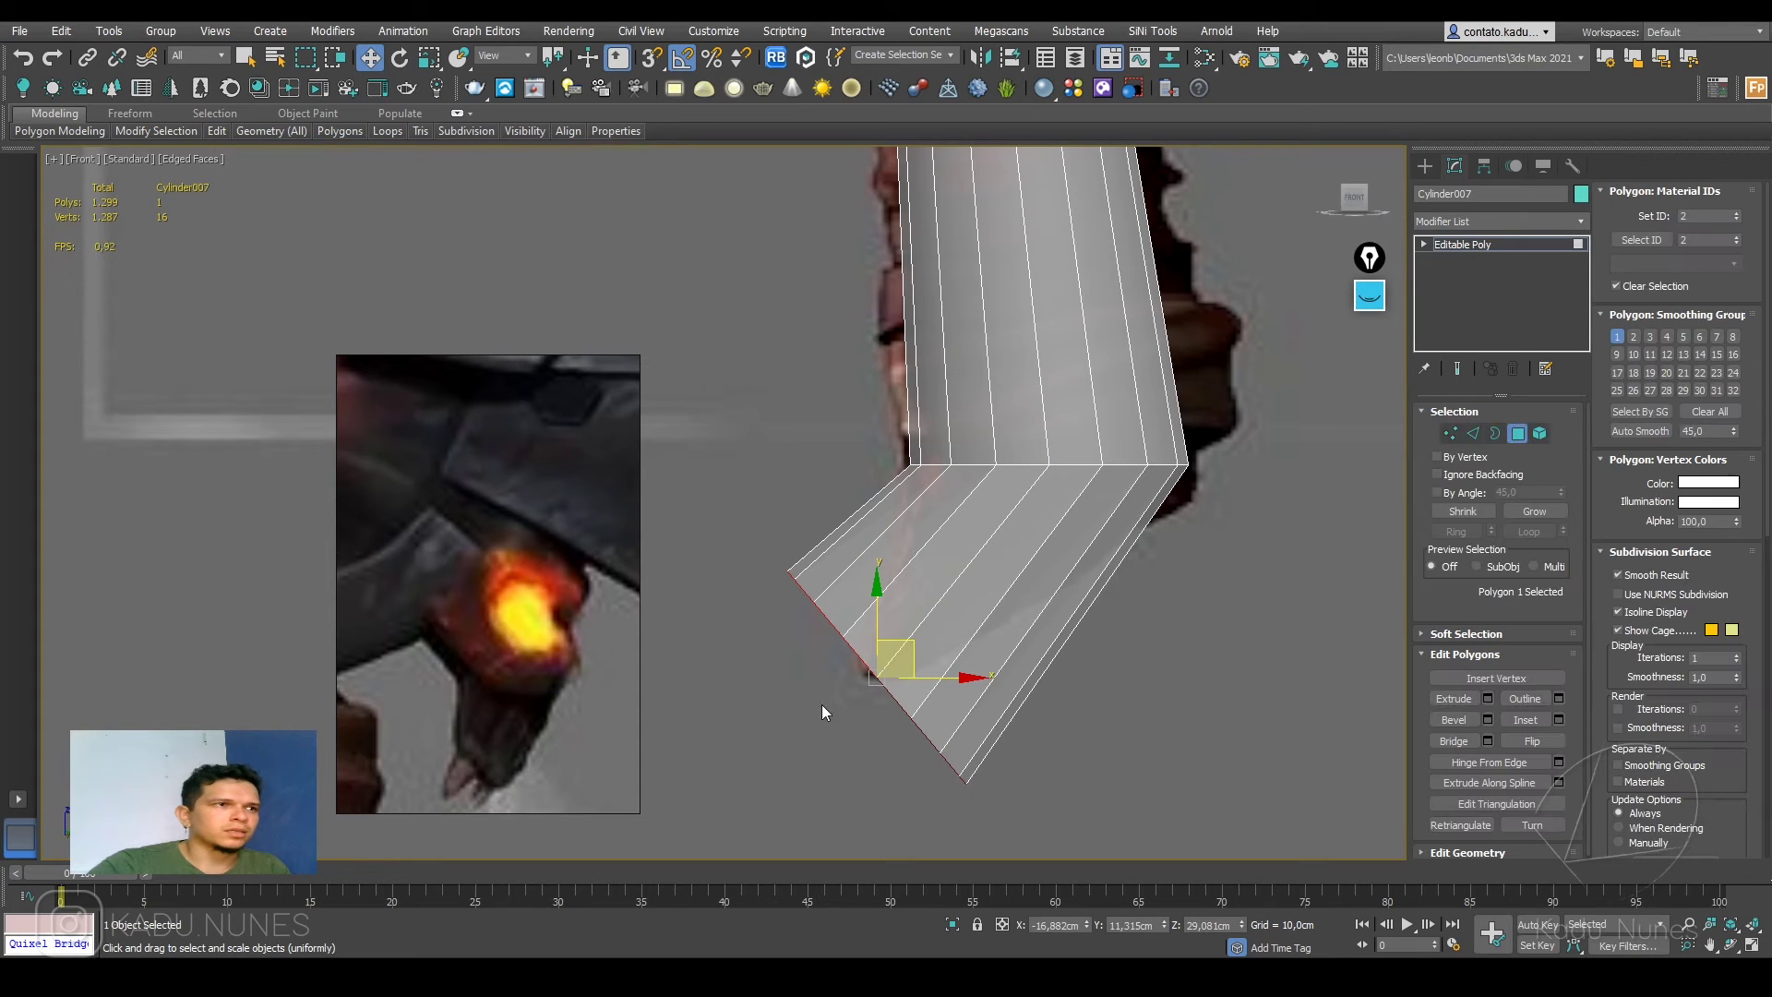
left_click(1558, 698)
left_click_drag(735, 514, 744, 620)
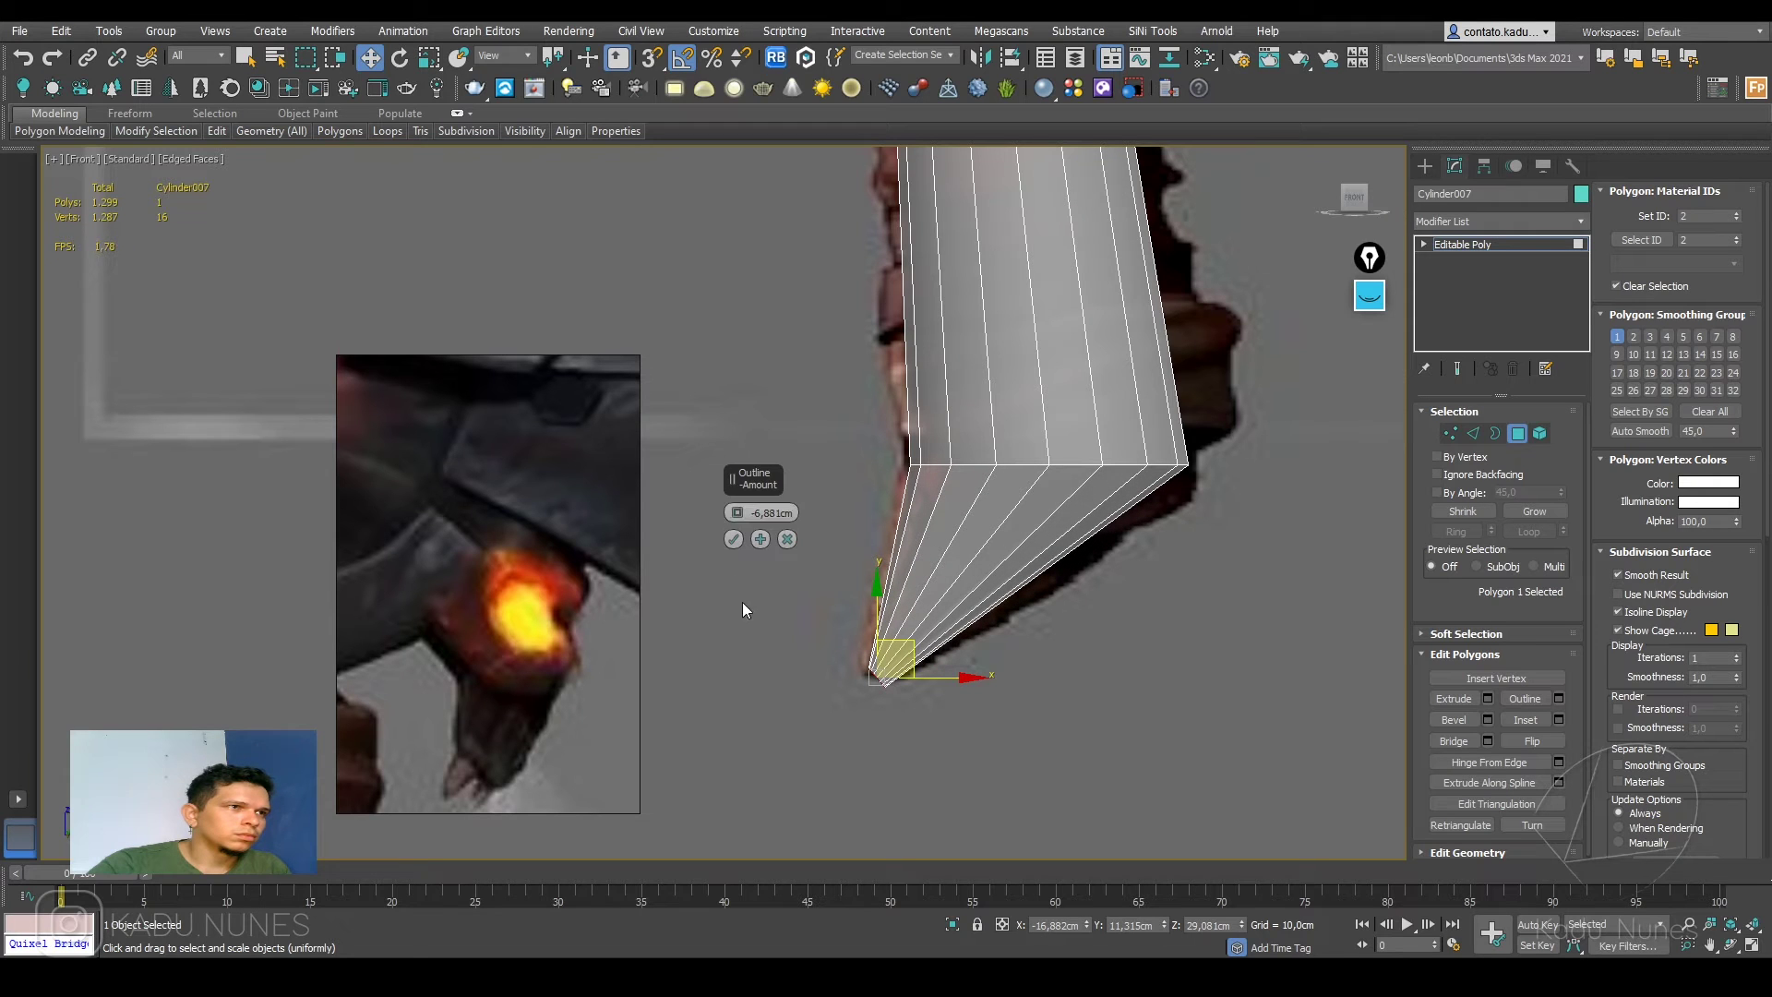
left_click(733, 539)
left_click_drag(903, 644, 901, 641)
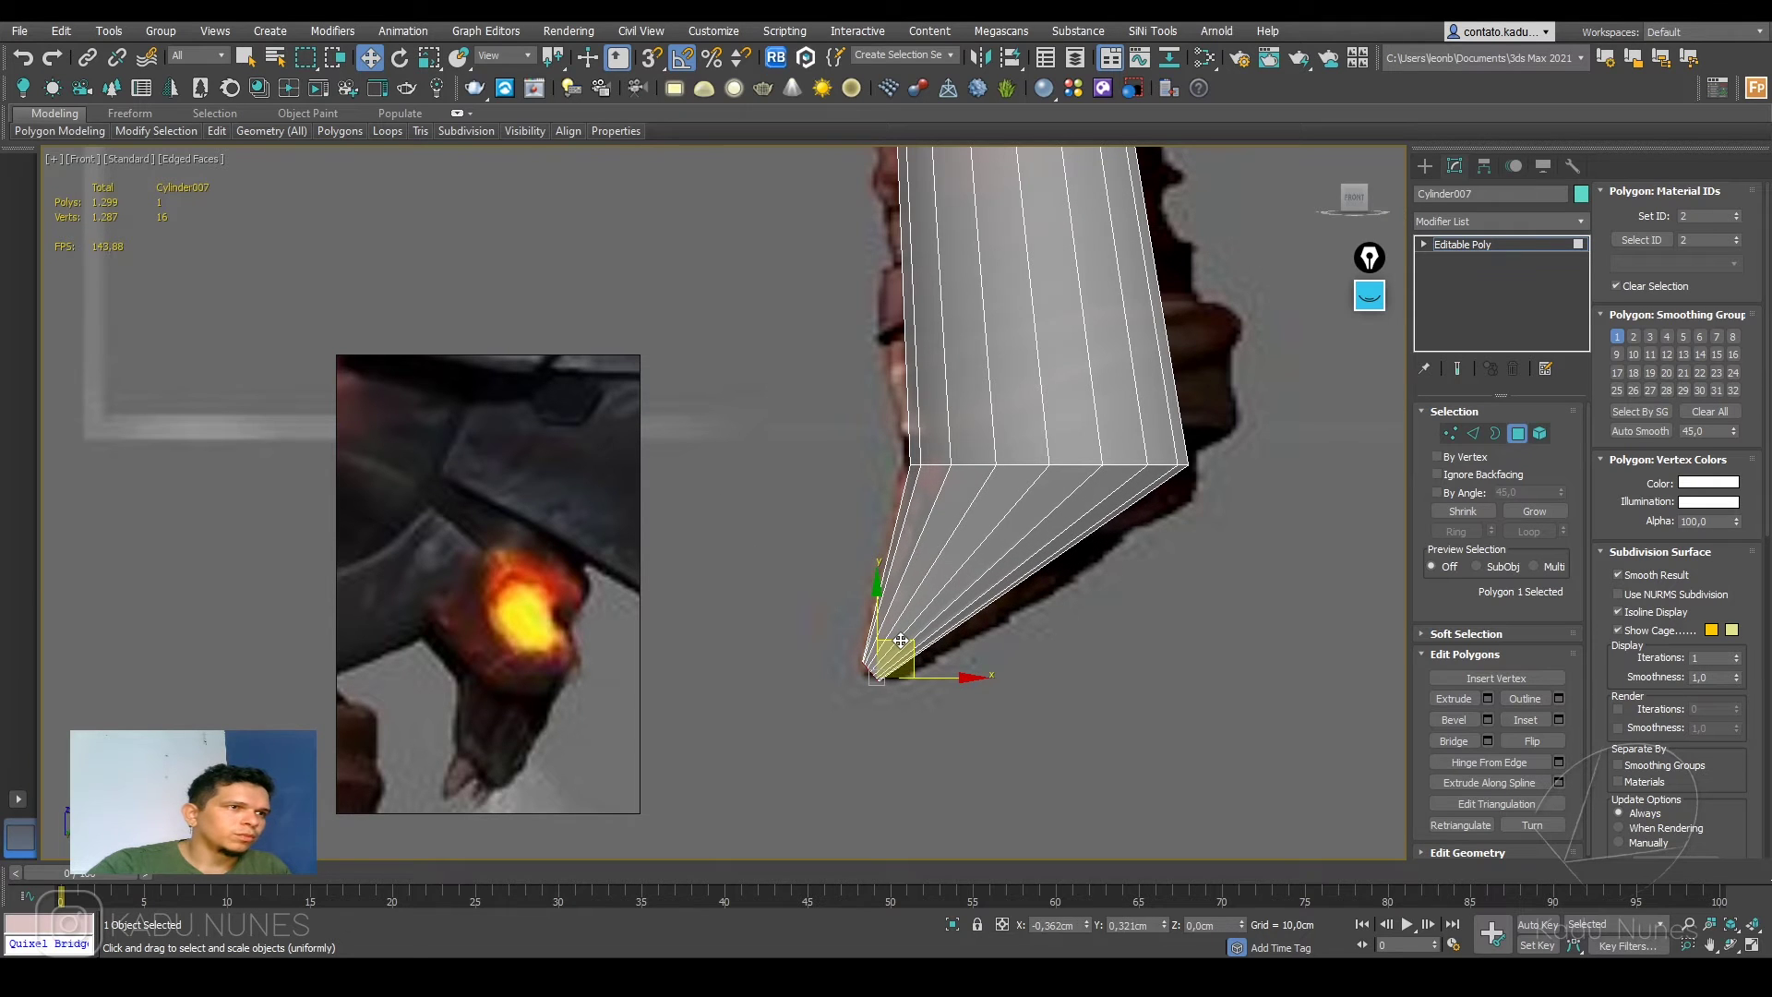
Step: Connect the edge ring of the pointed end, adjust the new loop's tilt, size and position to the reference, and finish editing the handle
key("2")
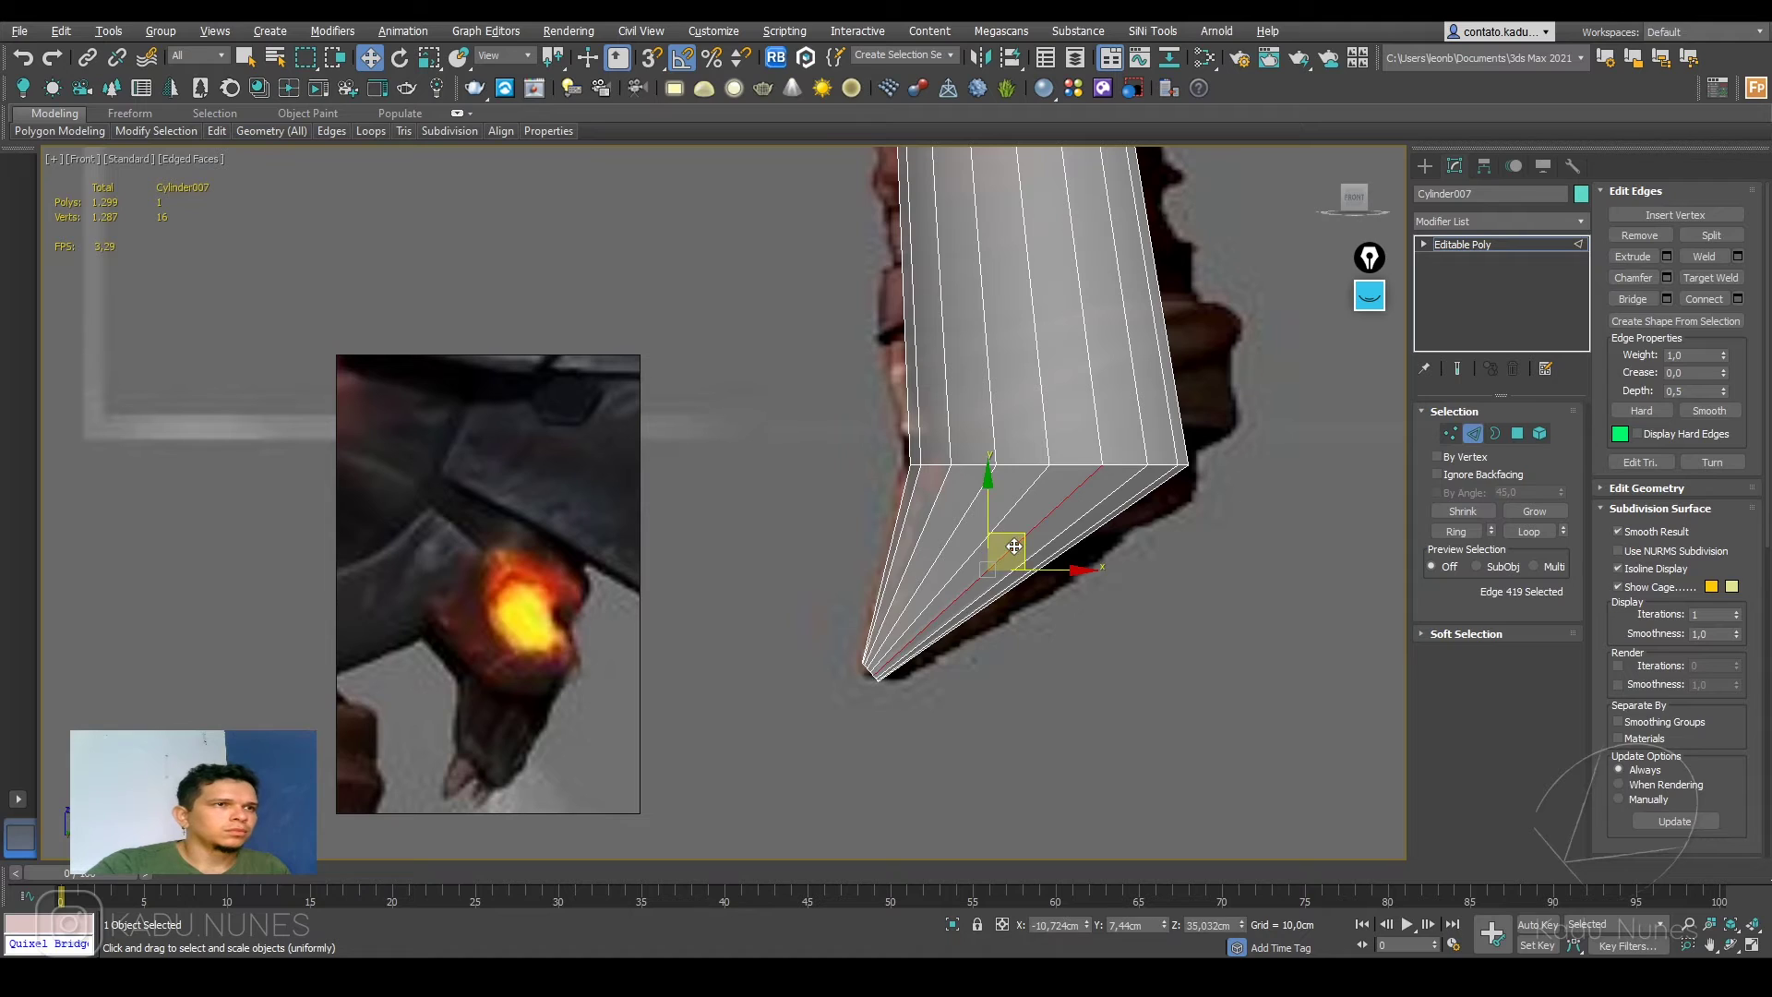
left_click(1696, 299)
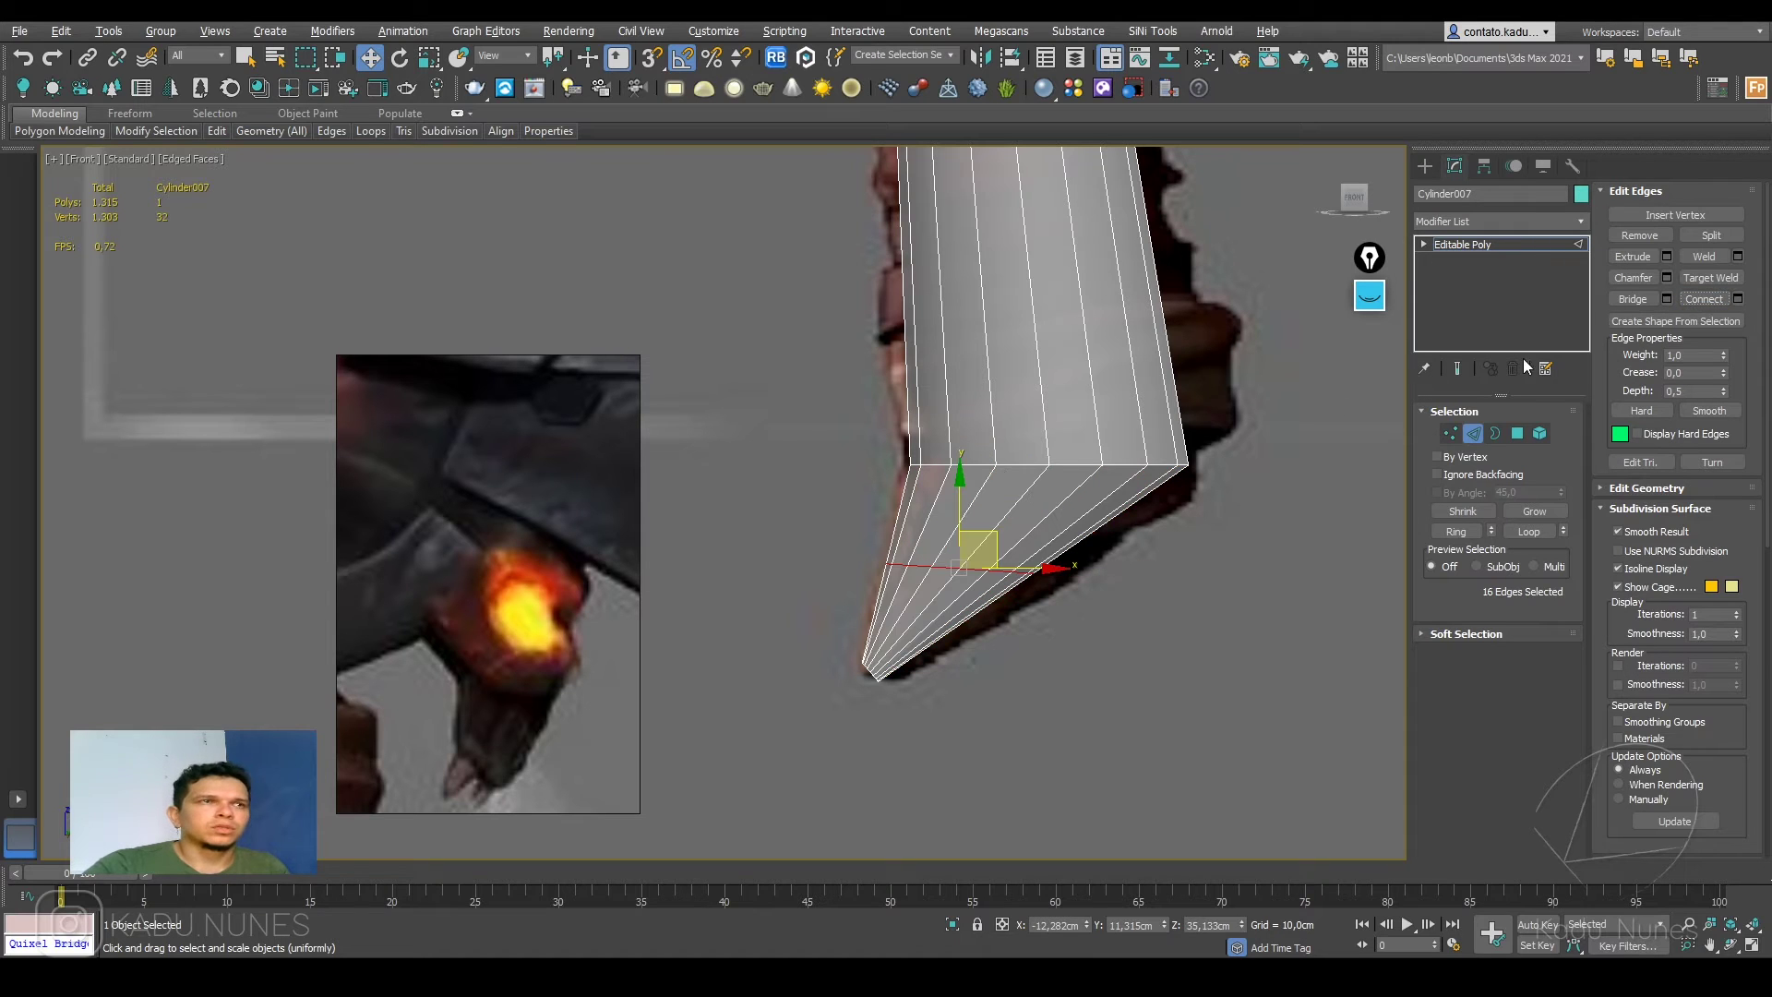
key("e")
left_click_drag(1035, 518, 987, 529)
key("r")
key("w")
scroll(992, 517, "down", 3)
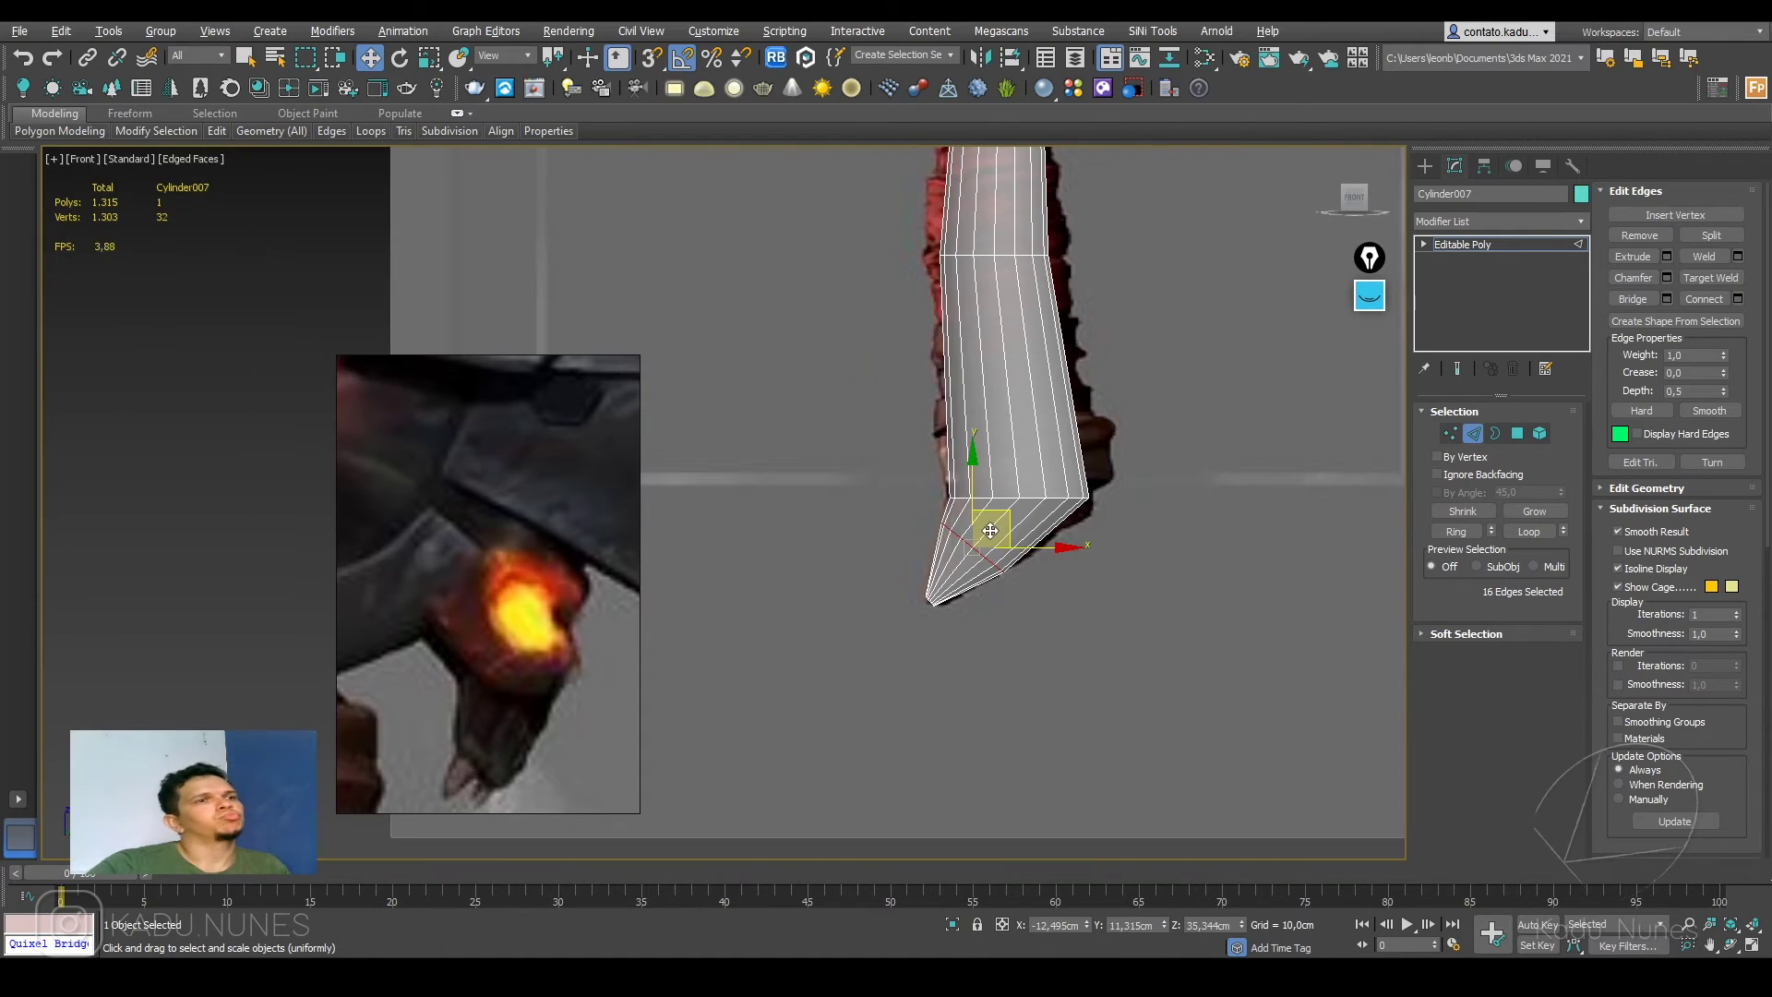
scroll(1010, 487, "down", 5)
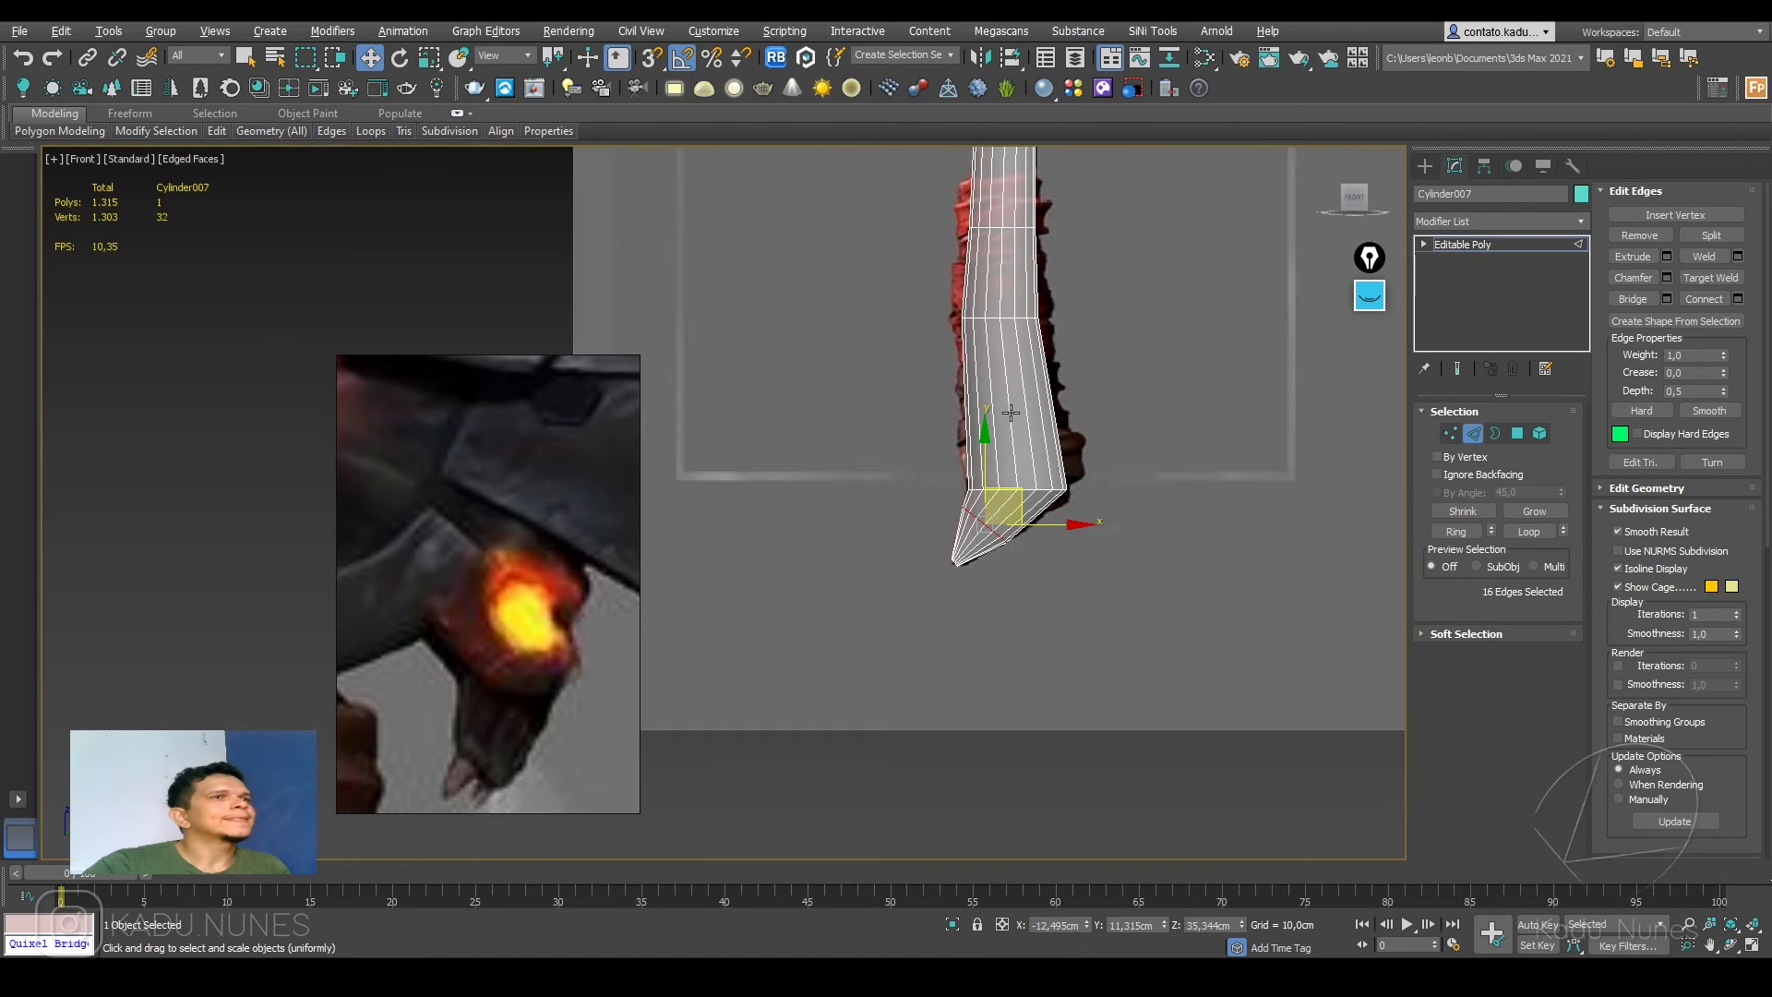
middle_click_drag(969, 518, 969, 575)
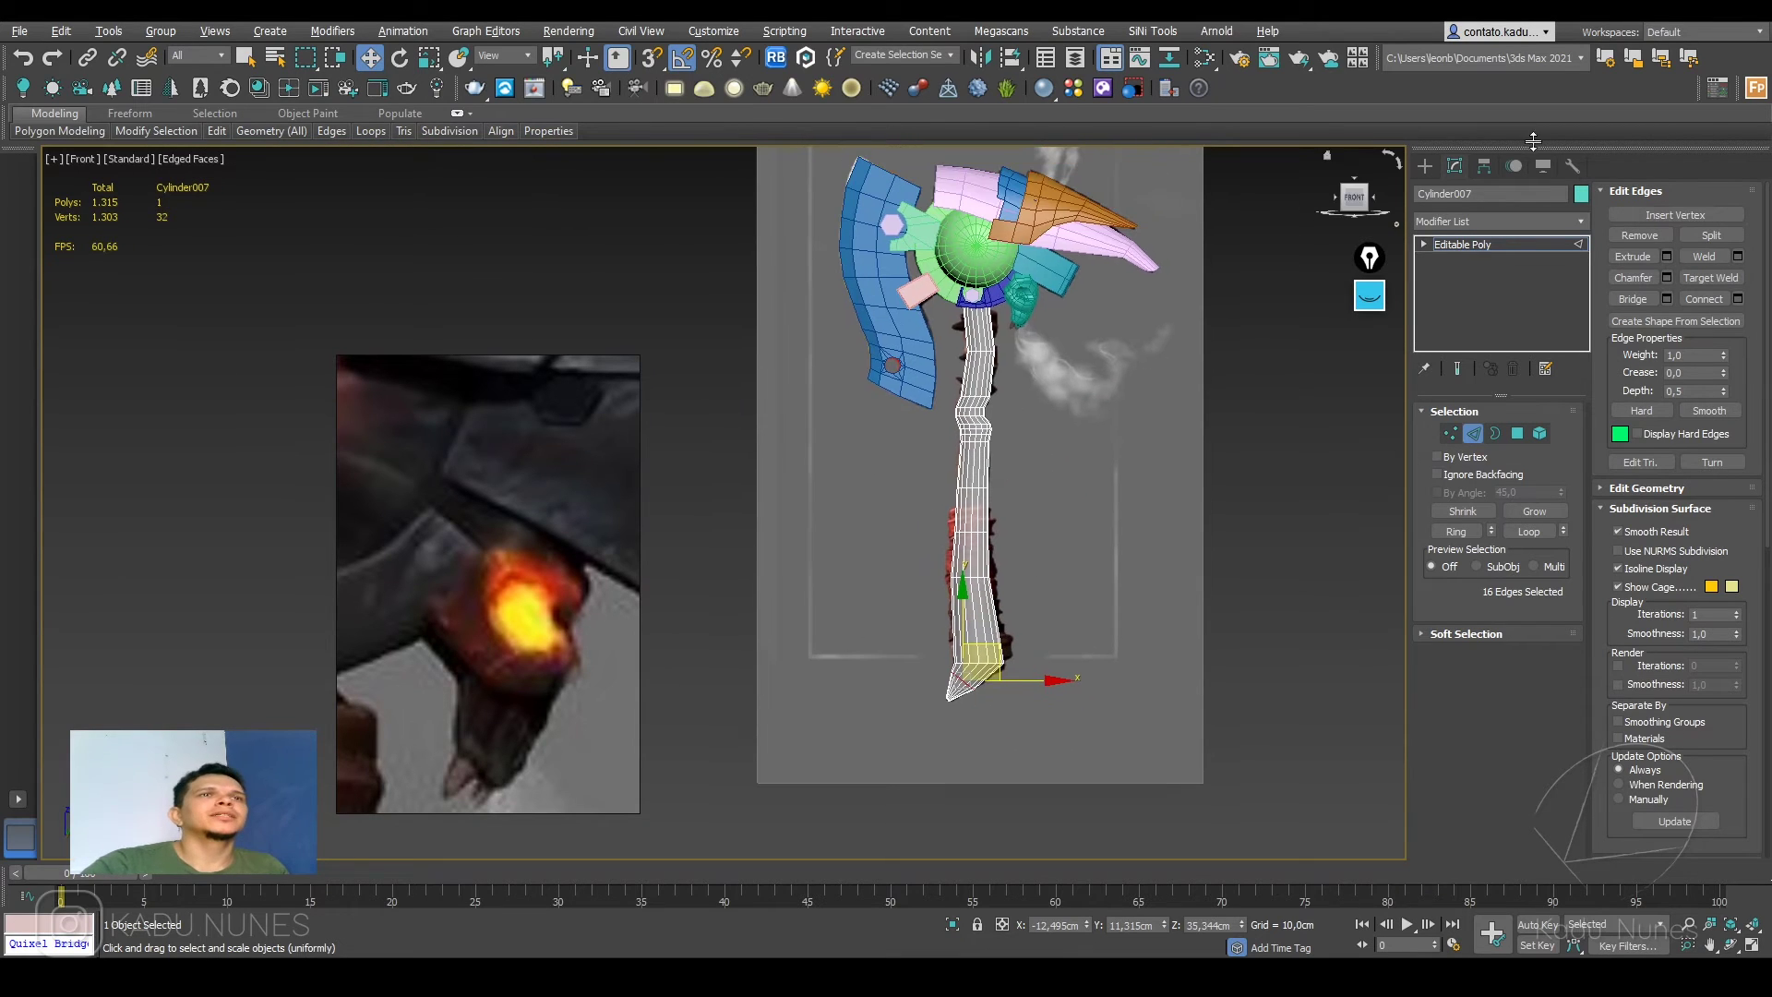
left_click(1473, 243)
left_click(1065, 424)
Step: Inspect the handle's shape and pointed end from several angles in perspective, with edge display turned off
key("p")
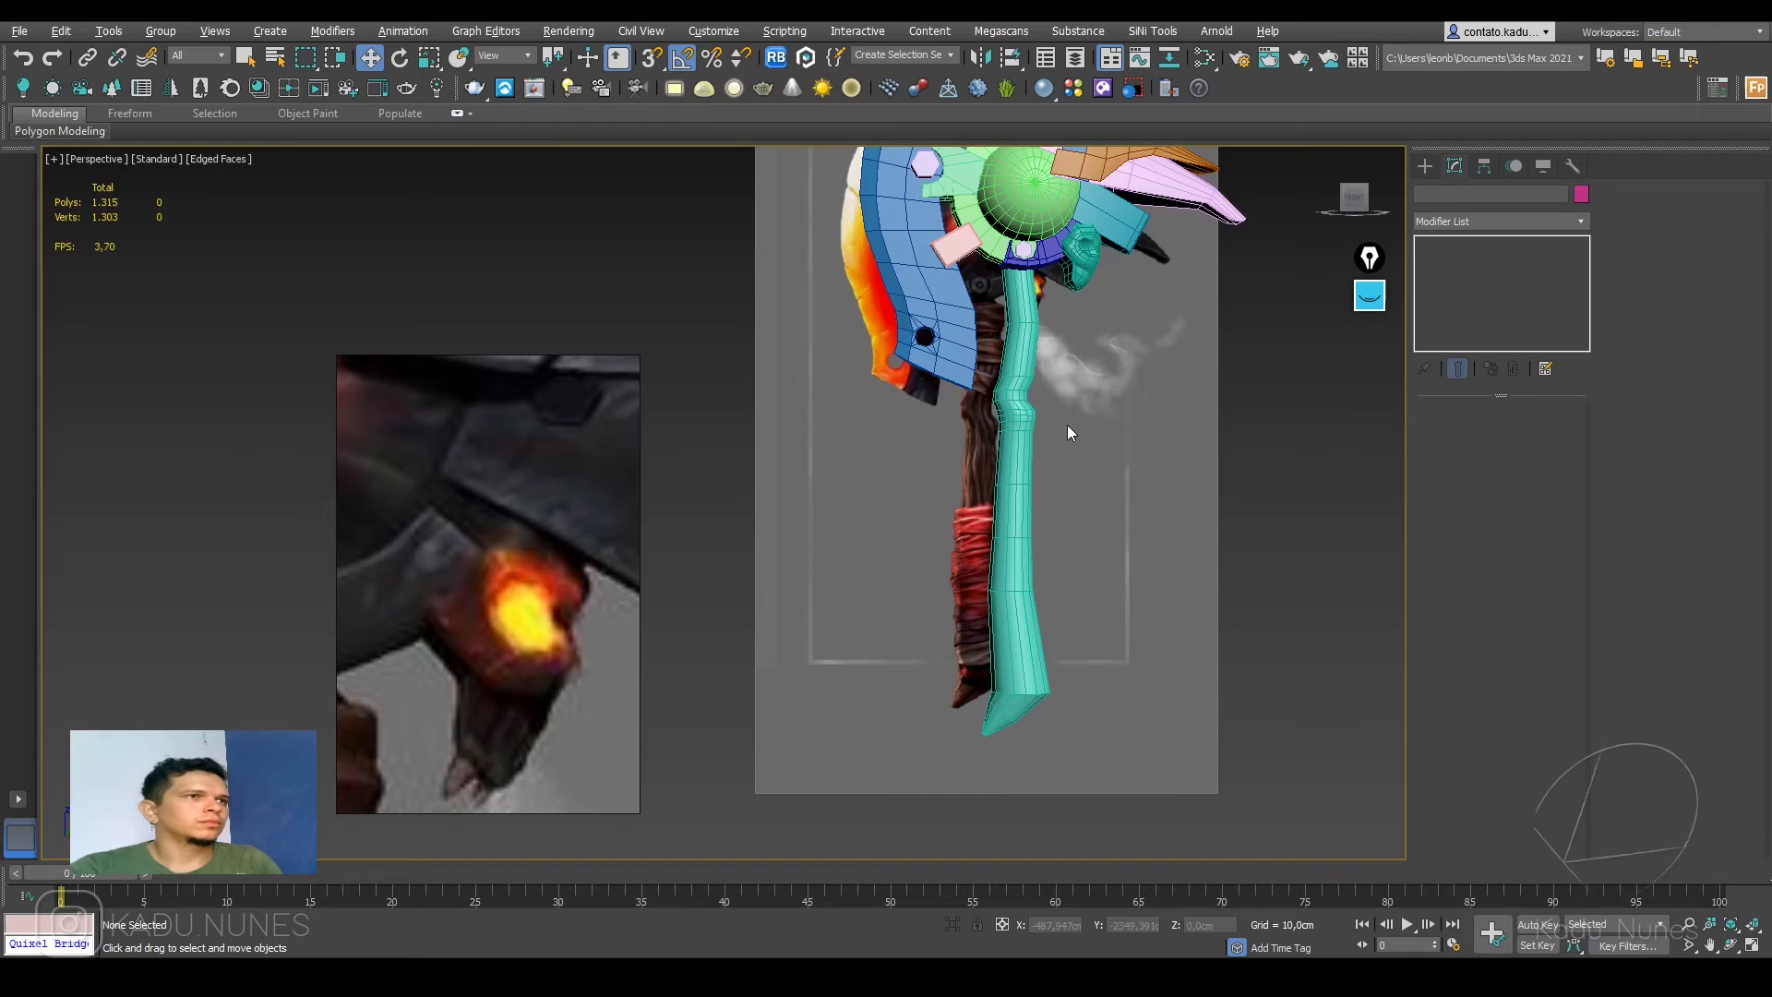
middle_click_drag(1080, 418, 941, 525)
left_click(872, 574)
left_click_drag(775, 769, 814, 764)
scroll(807, 579, "up", 5)
middle_click_drag(806, 579, 783, 623, "alt")
scroll(794, 611, "down", 3)
middle_click_drag(923, 470, 775, 417)
middle_click_drag(978, 609, 995, 408)
middle_click_drag(979, 551, 1076, 617, "alt")
left_click_drag(1076, 617, 1078, 621)
key("r")
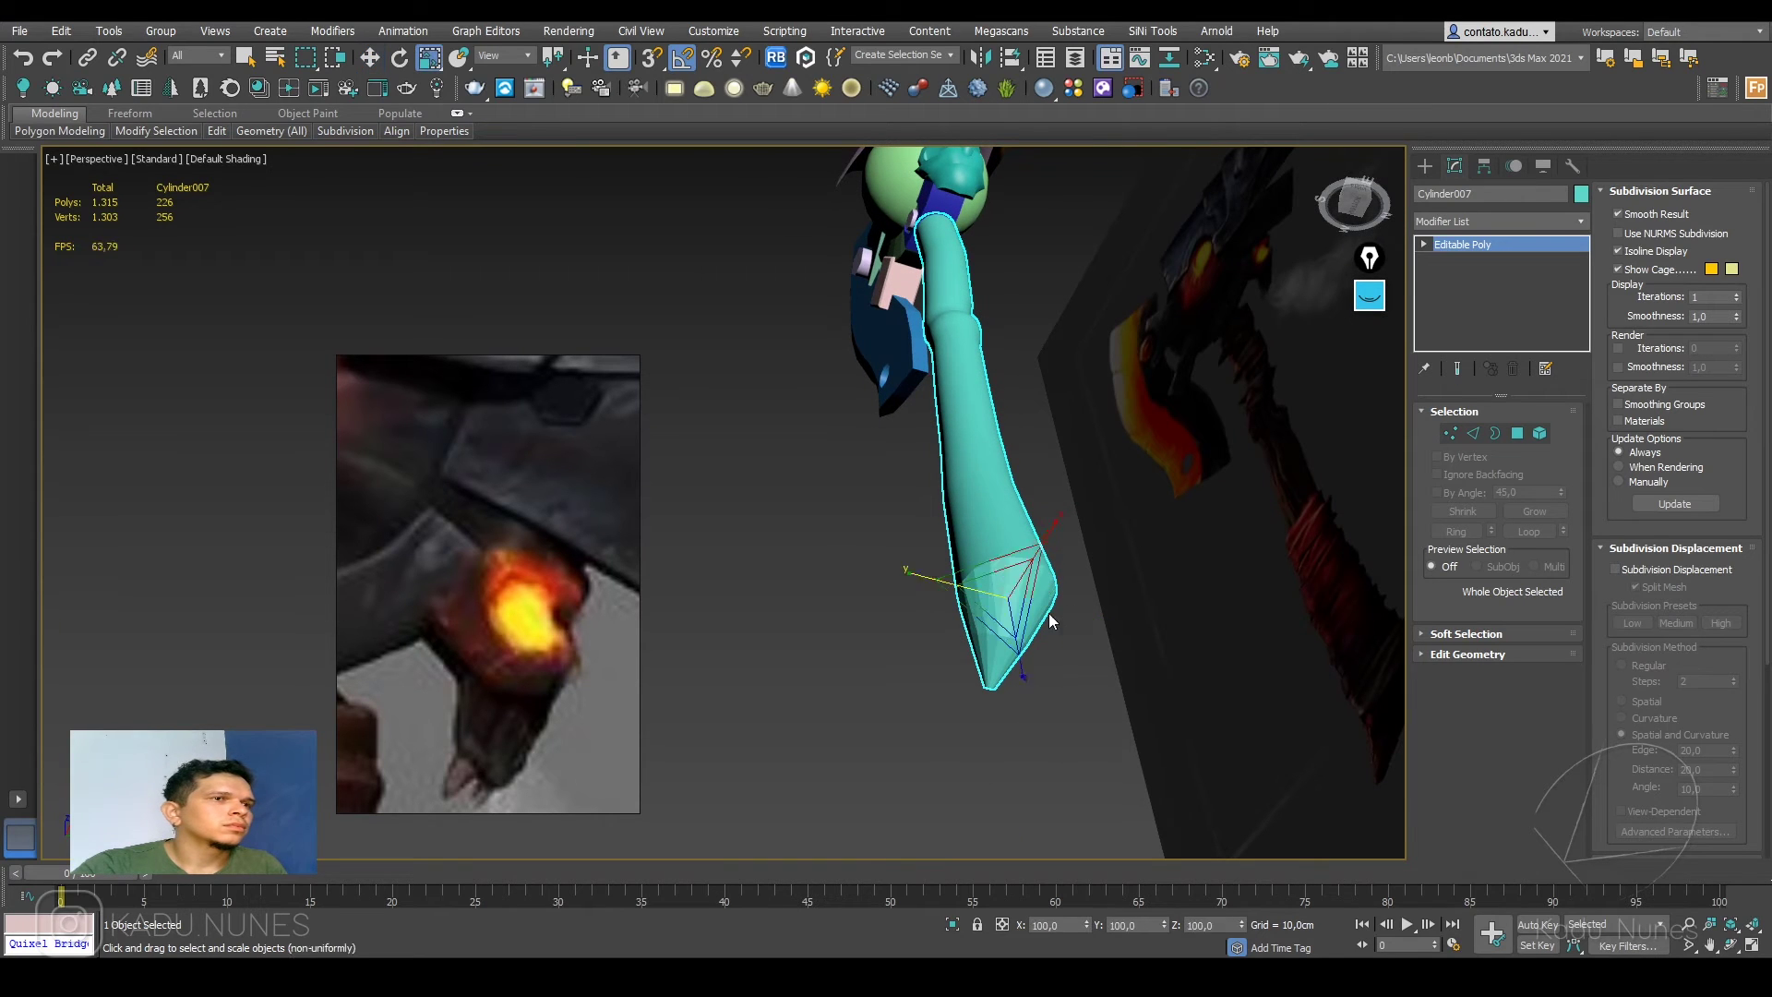
middle_click_drag(1019, 618, 1019, 724, "alt")
left_click_drag(988, 646, 989, 662)
middle_click_drag(990, 662, 1064, 737, "alt")
key("w")
scroll(894, 625, "down", 4)
left_click_drag(1129, 812, 1111, 813)
middle_click_drag(923, 471, 827, 400, "alt")
scroll(941, 387, "up", 4)
middle_click_drag(949, 374, 1069, 432, "alt")
scroll(1080, 348, "down", 8)
Step: Compare the whole axe with the reference image from the front and at an angle, including the wrapped upper handle
key("f")
left_click(1077, 357)
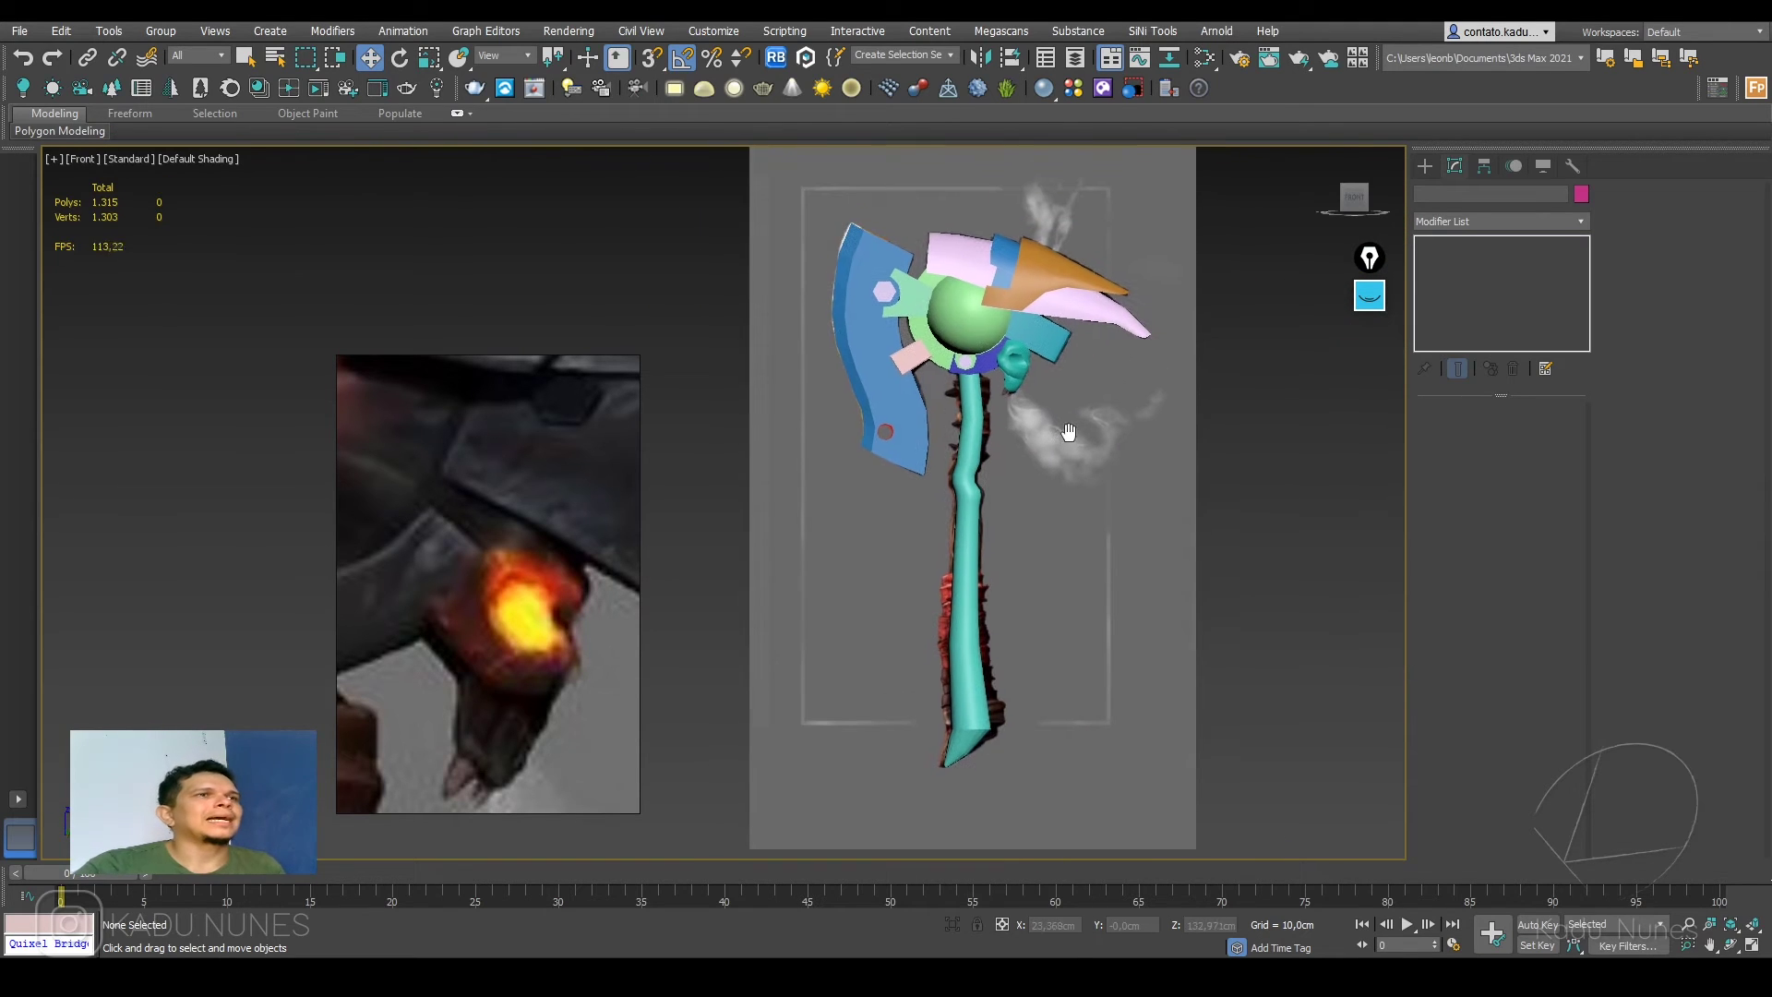
scroll(939, 402, "down", 3)
scroll(938, 401, "up", 3)
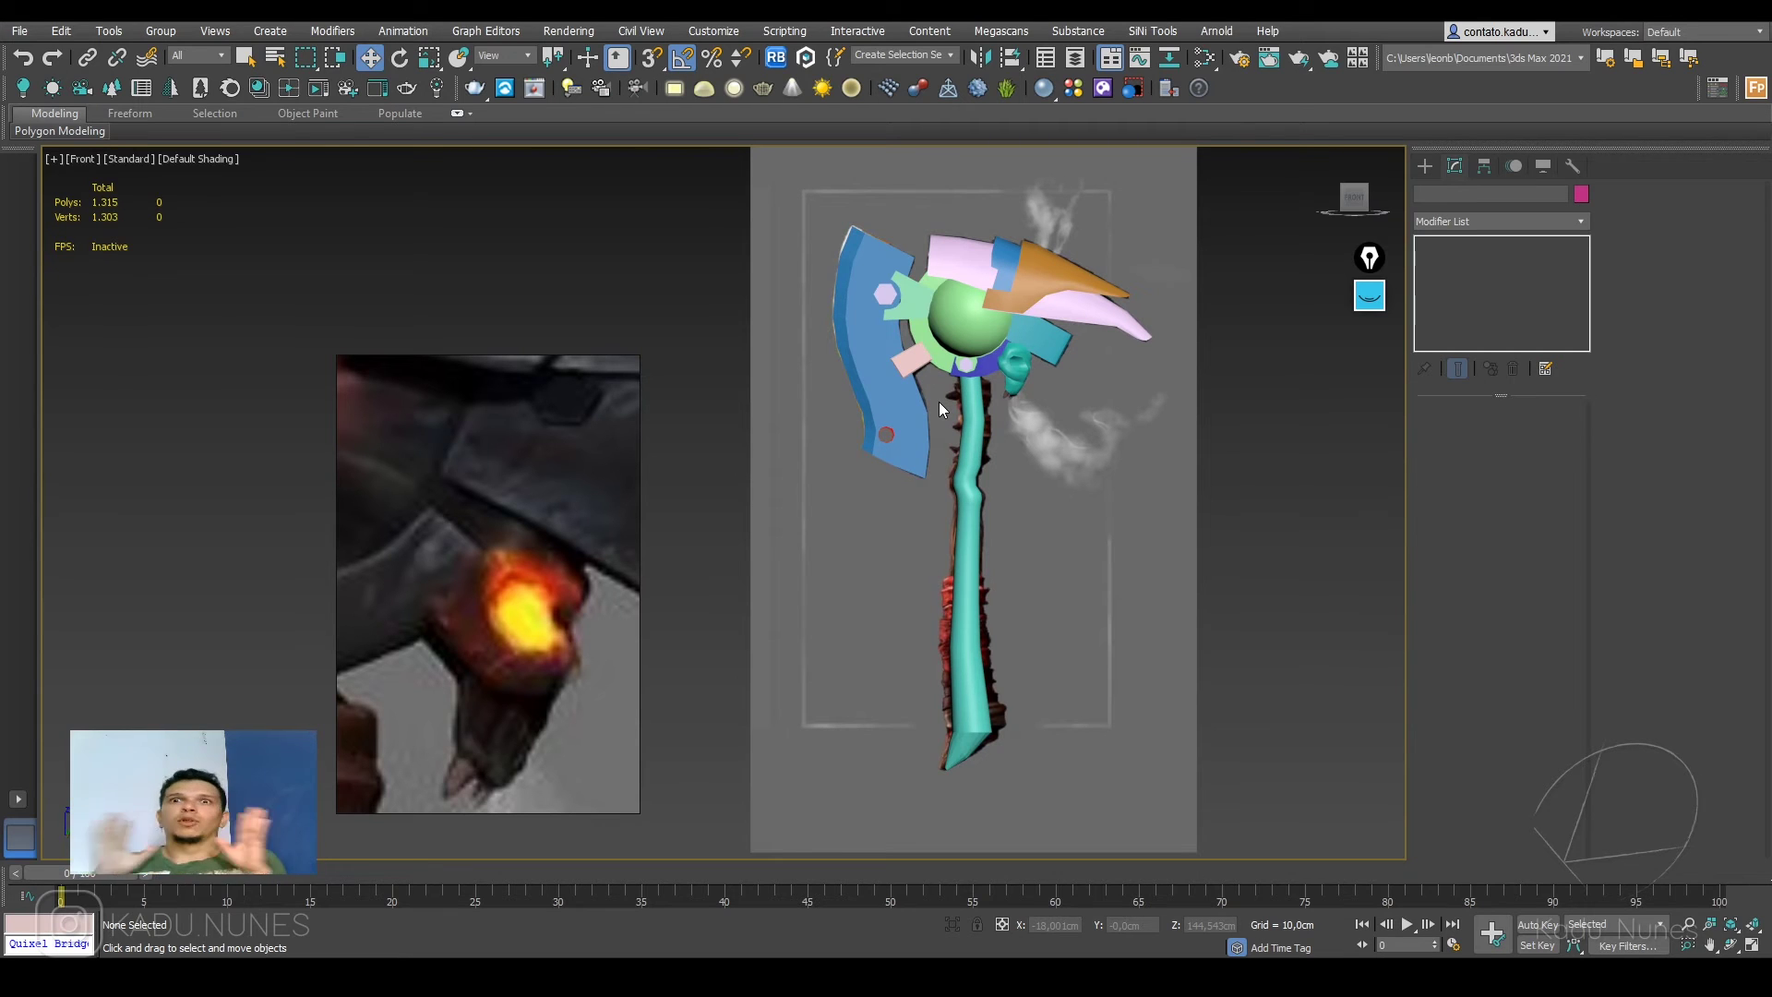
middle_click_drag(829, 274, 906, 412)
middle_click_drag(1015, 477, 917, 456)
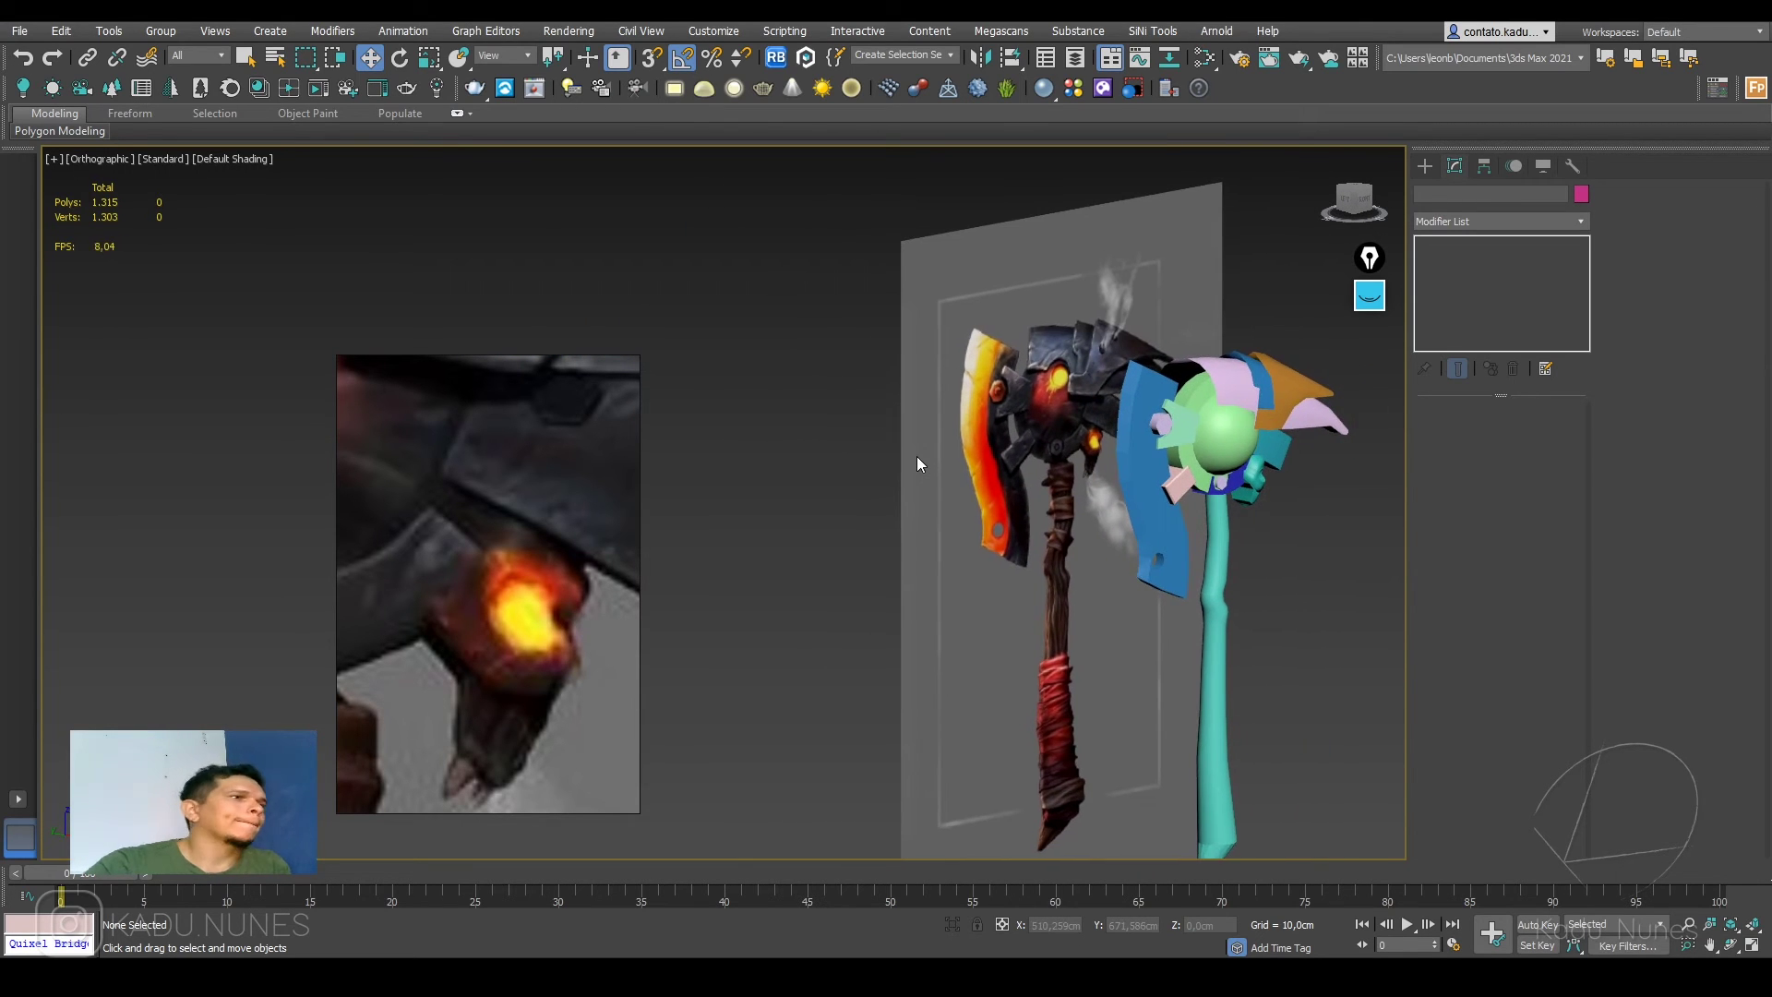
scroll(1070, 474, "up", 10)
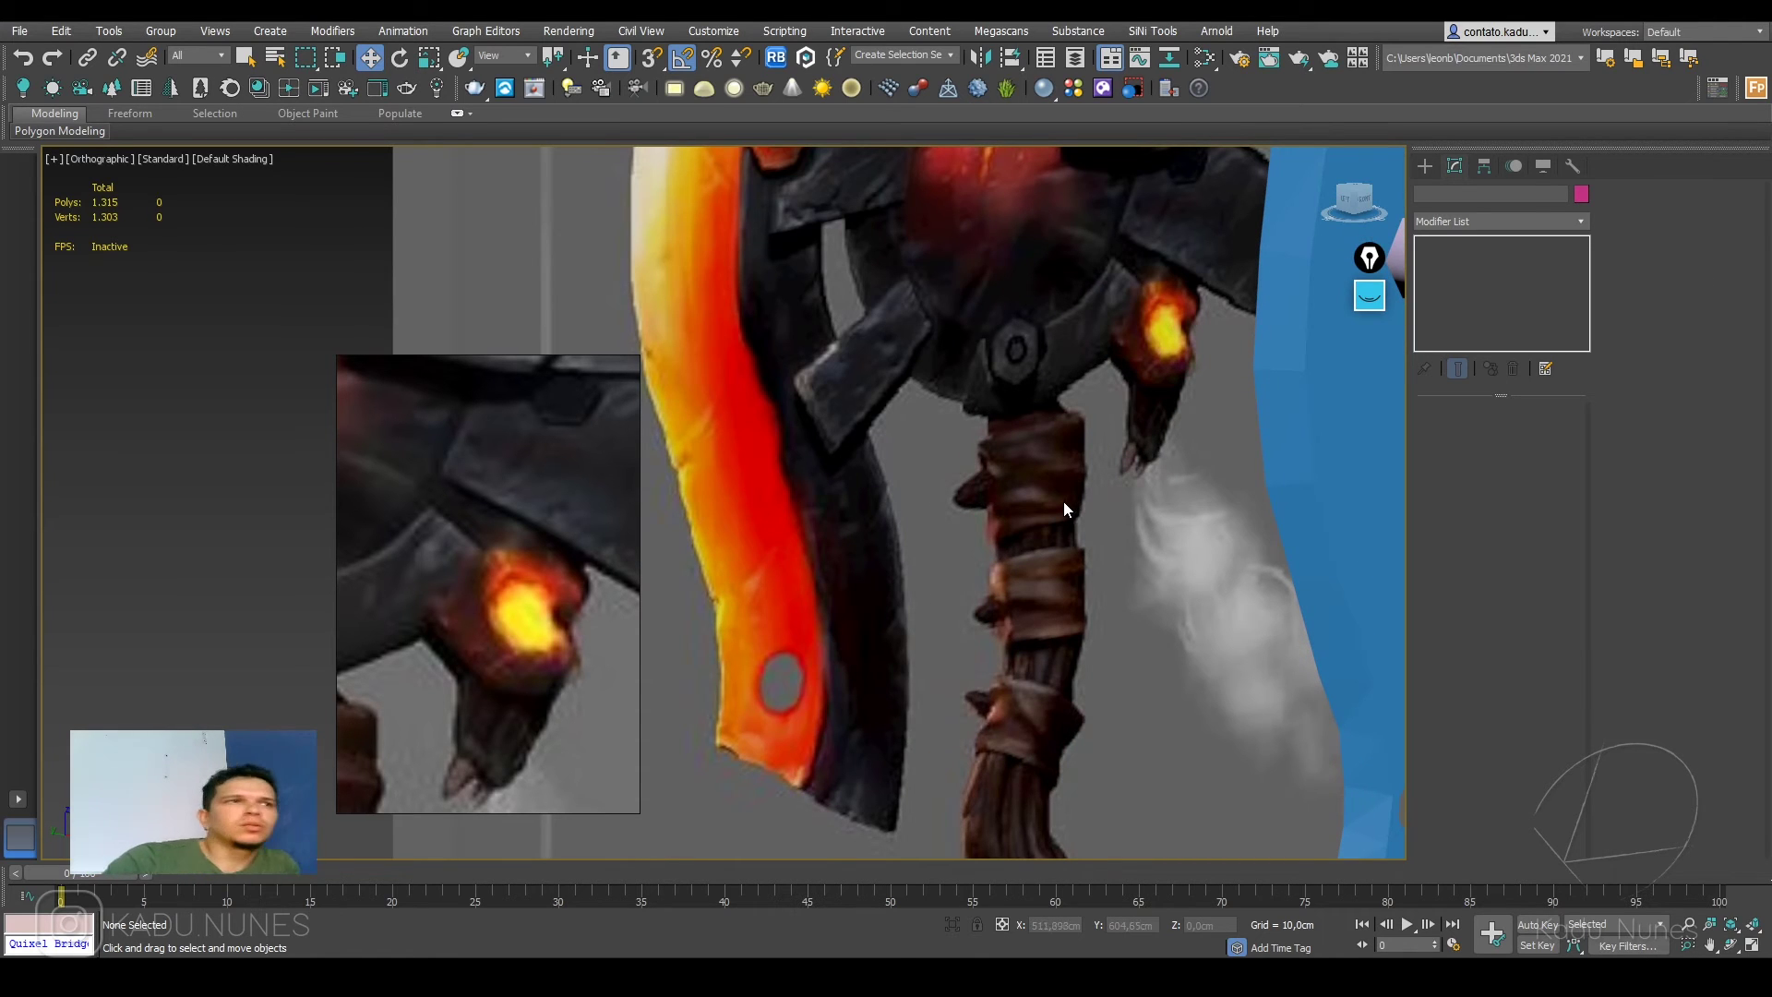
scroll(1067, 498, "down", 6)
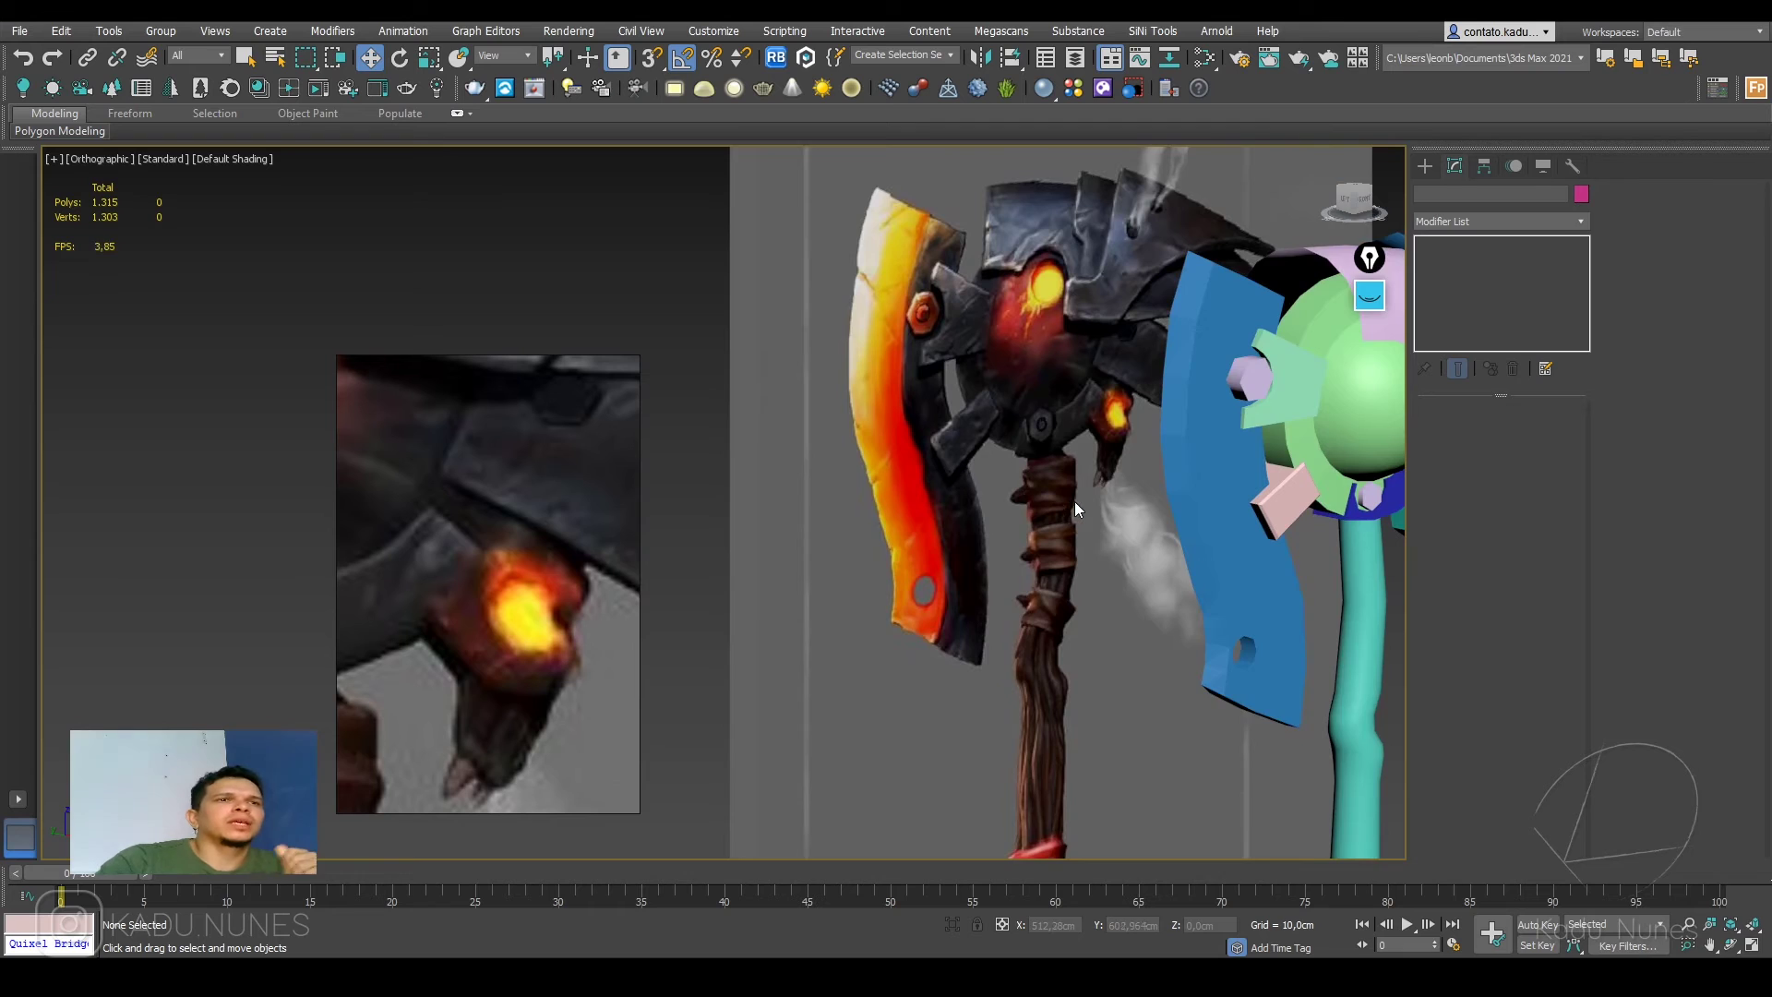
middle_click_drag(1074, 501, 911, 473)
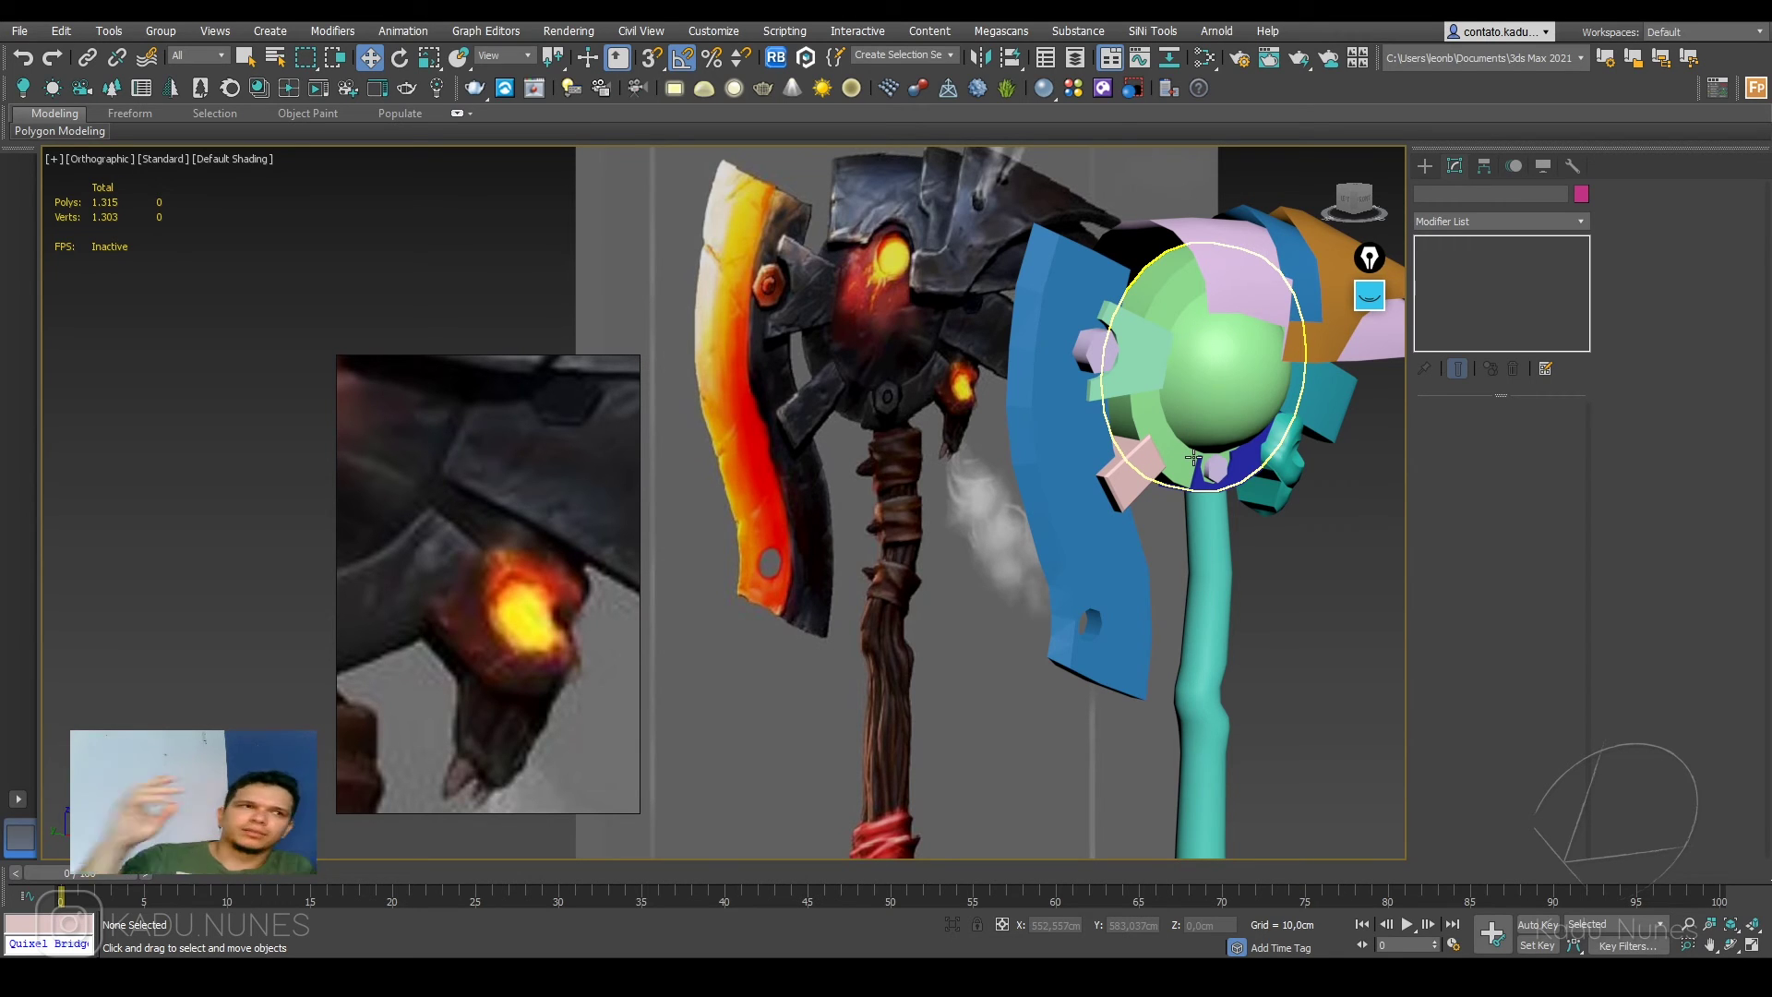
scroll(1119, 494, "down", 4)
middle_click_drag(1070, 566, 1029, 553)
middle_click_drag(1163, 557, 1093, 552, "alt")
key("z")
middle_click_drag(850, 449, 946, 471)
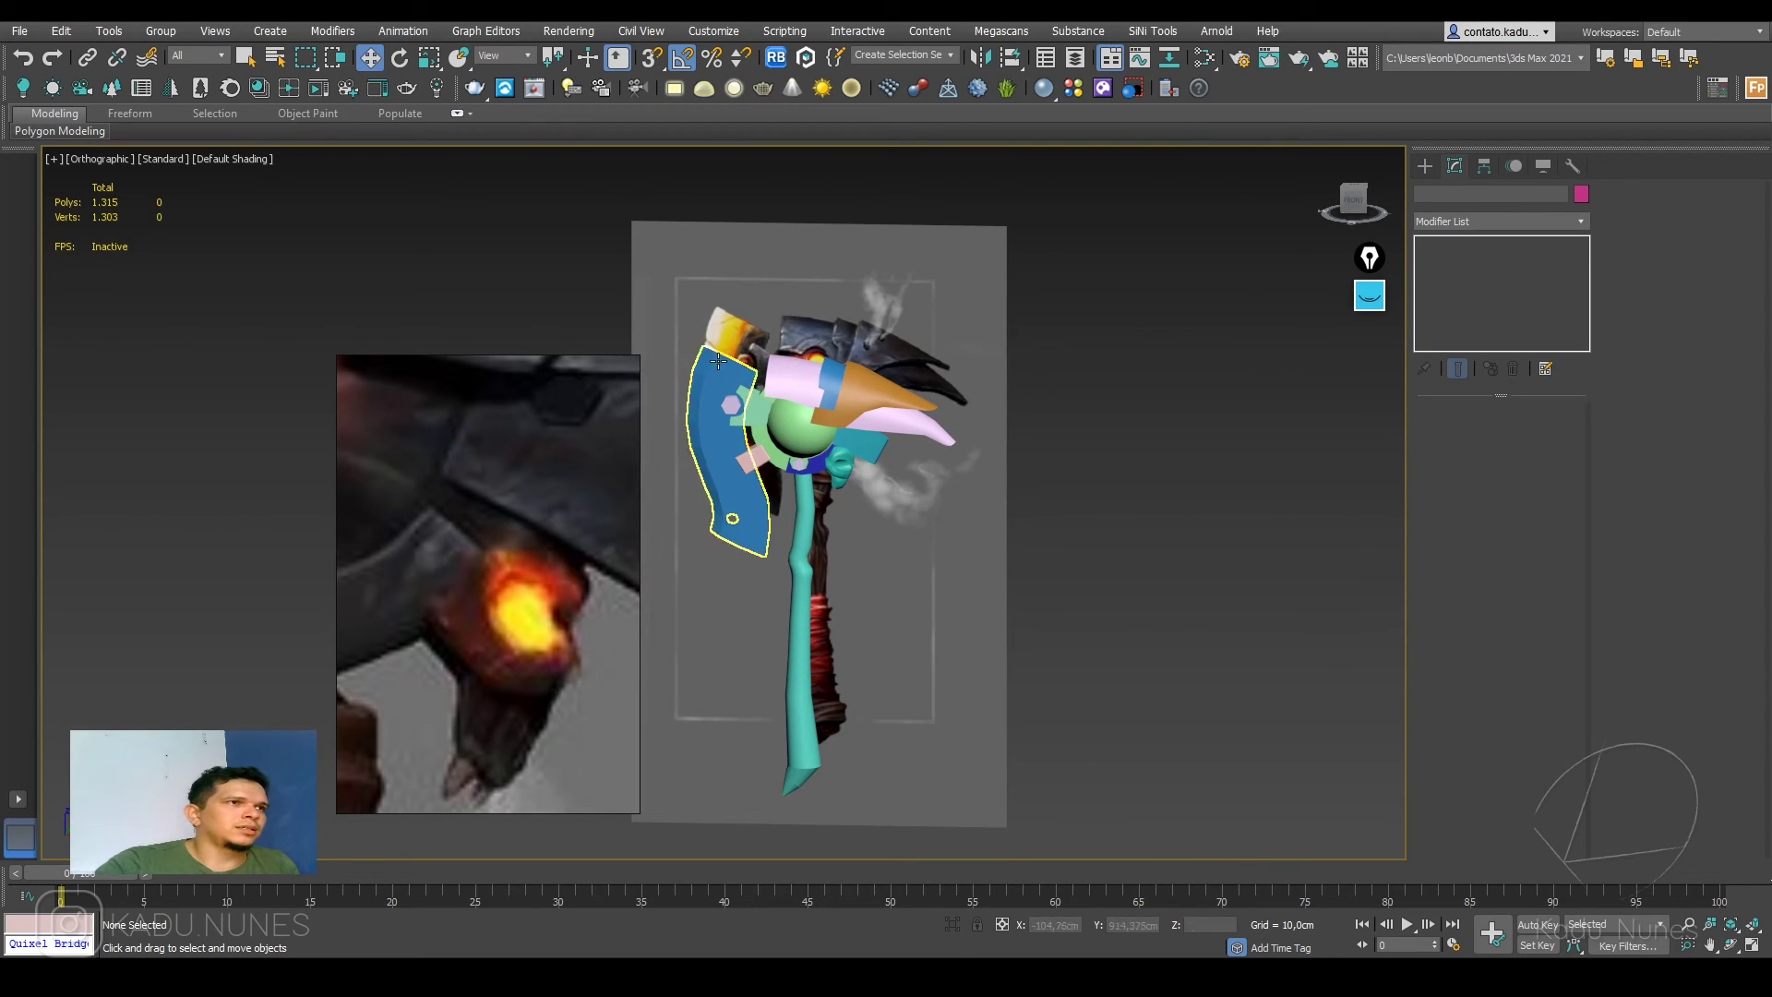
Step: Select all the axe parts and hide everything unselected, including the reference image
key("ctrl+a")
right_click(899, 544)
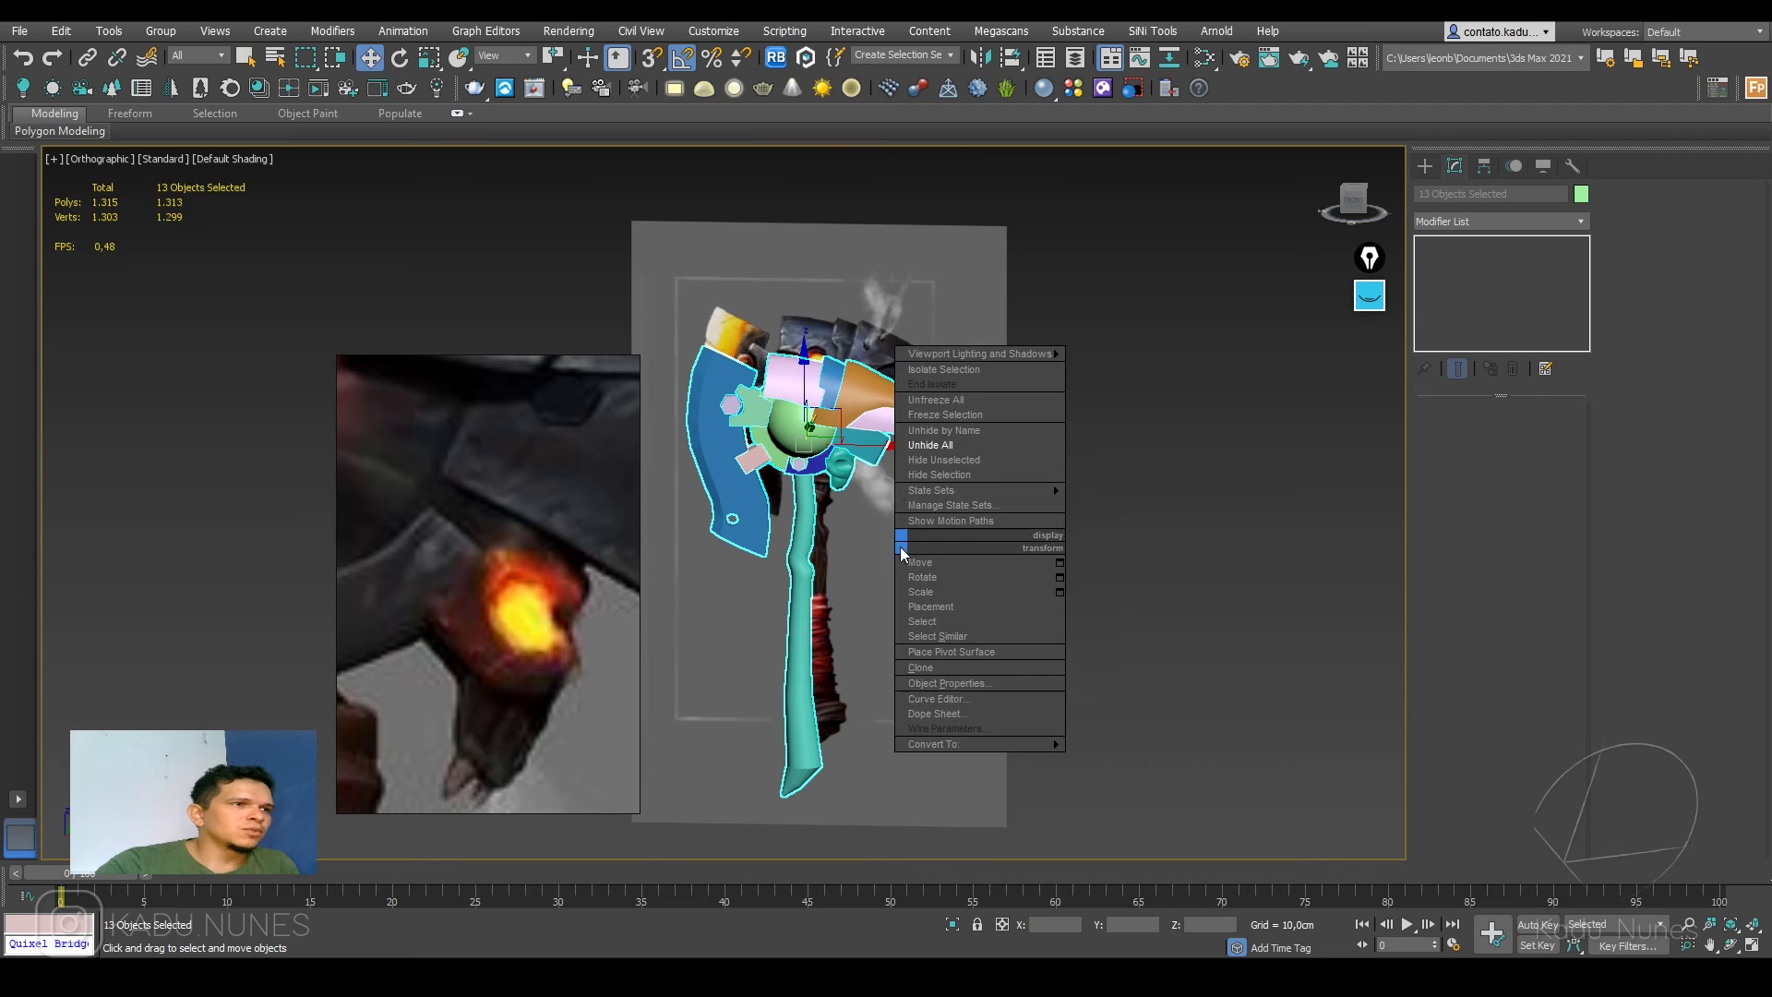
left_click(950, 460)
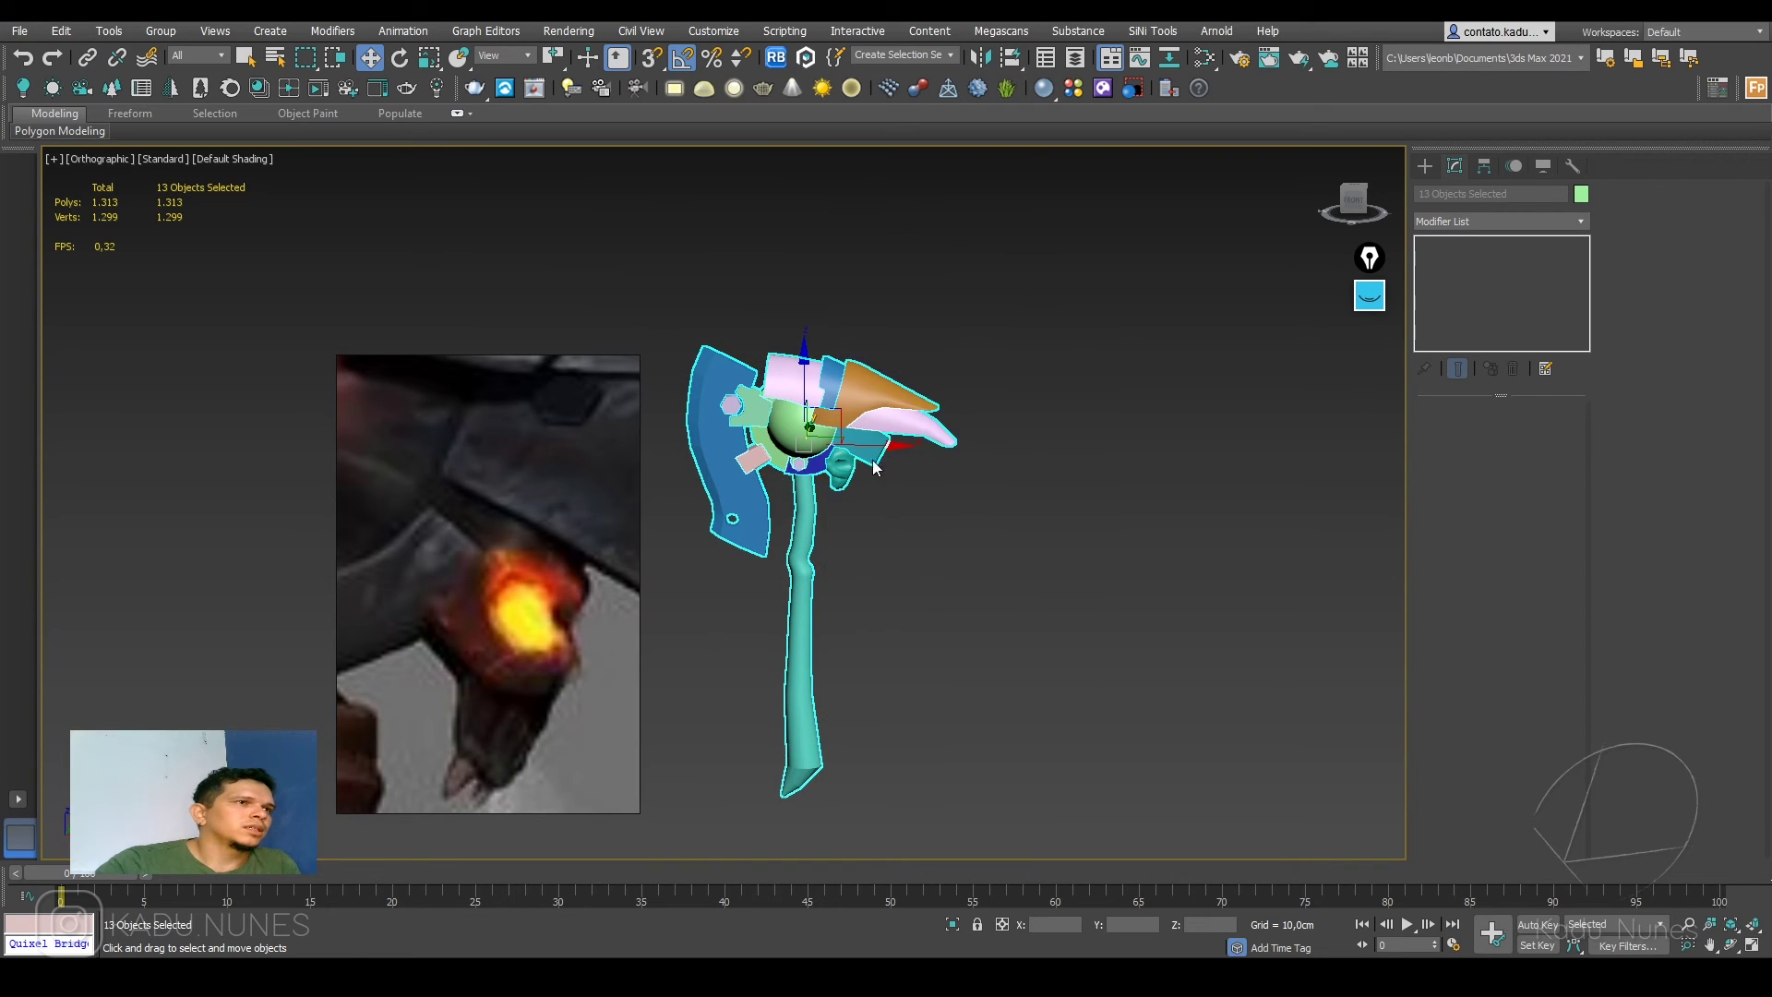
Step: Turn on edge display and reselect all the axe parts
key("F4")
left_click(901, 523)
middle_click_drag(907, 519, 947, 509)
left_click_drag(716, 276, 939, 747)
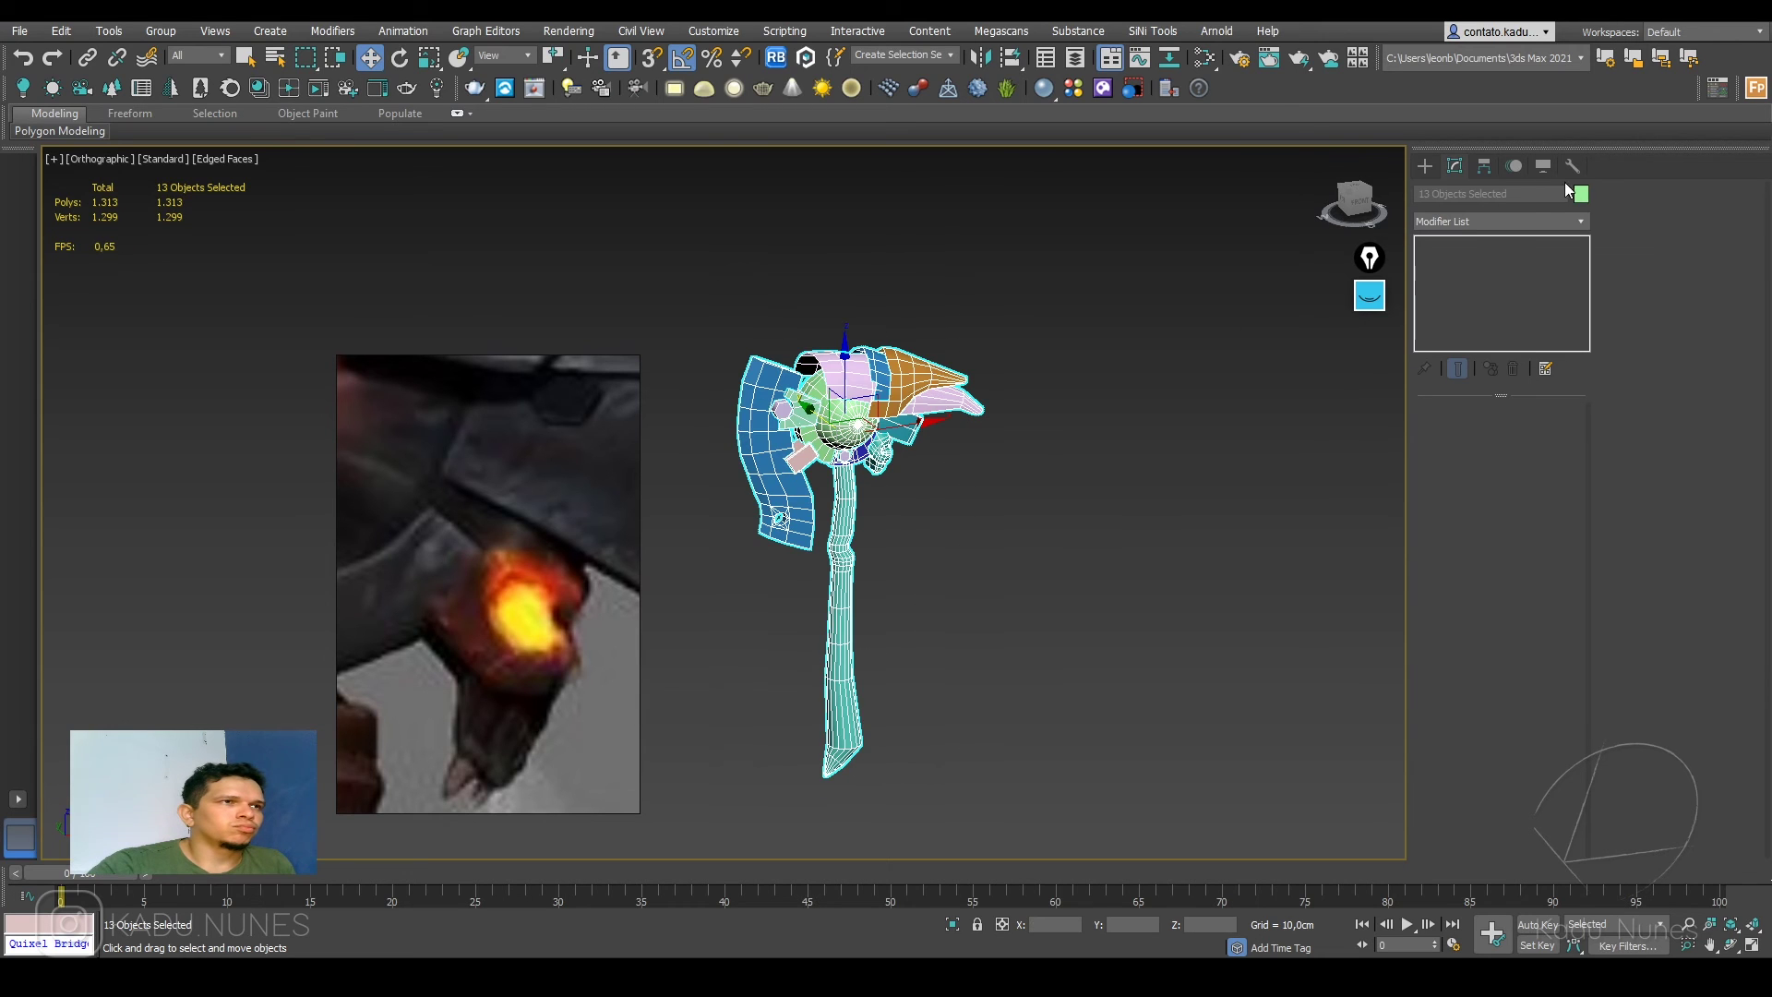
Step: Set the display color of the selected axe parts to Material Color for both wireframe and shaded views
left_click(1541, 165)
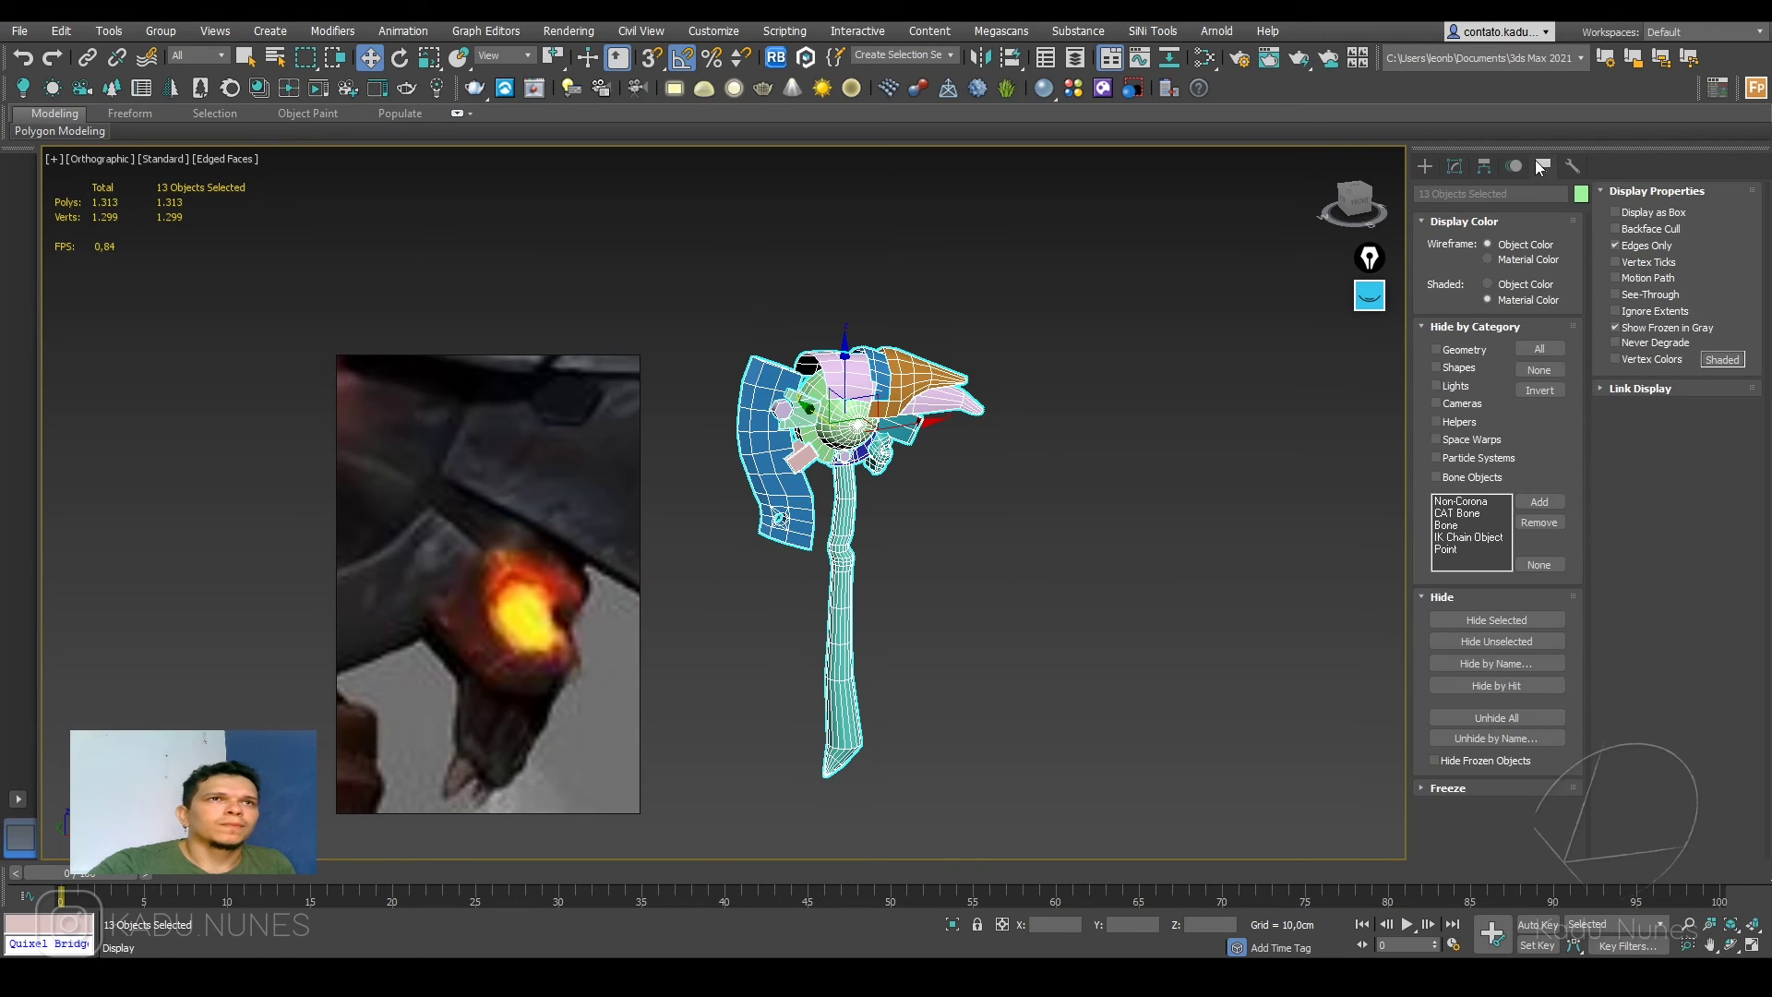
left_click(1519, 258)
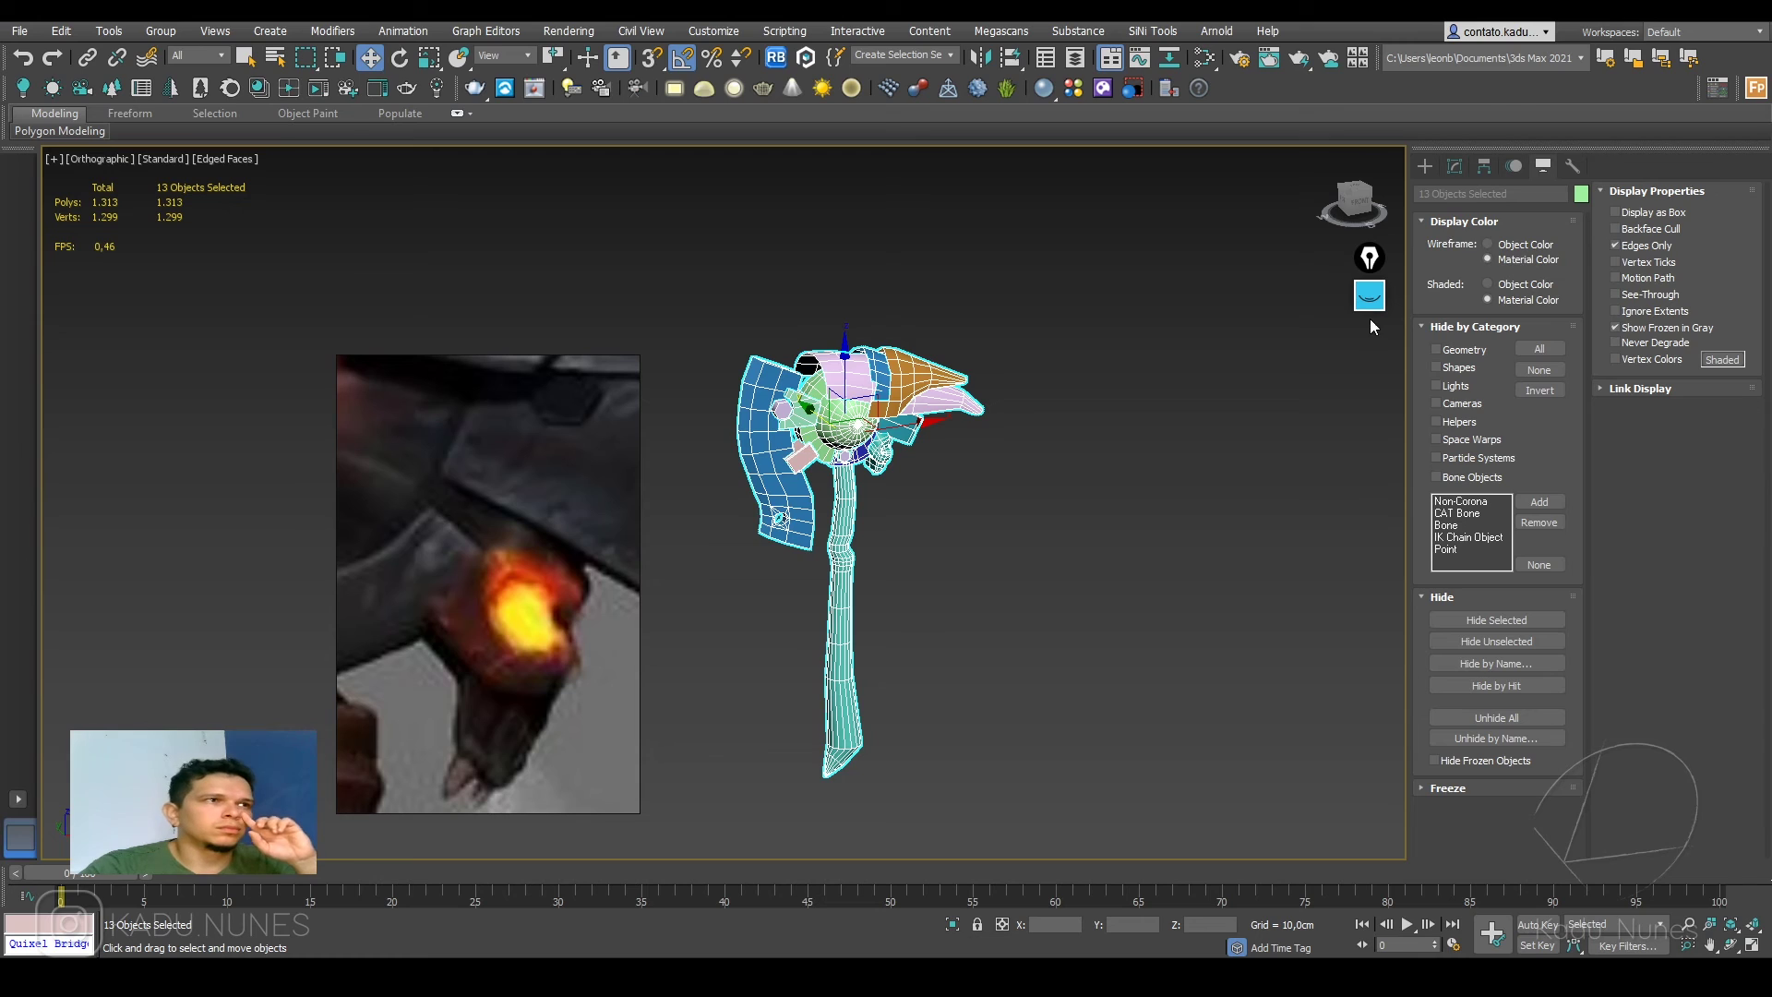
left_click(1524, 286)
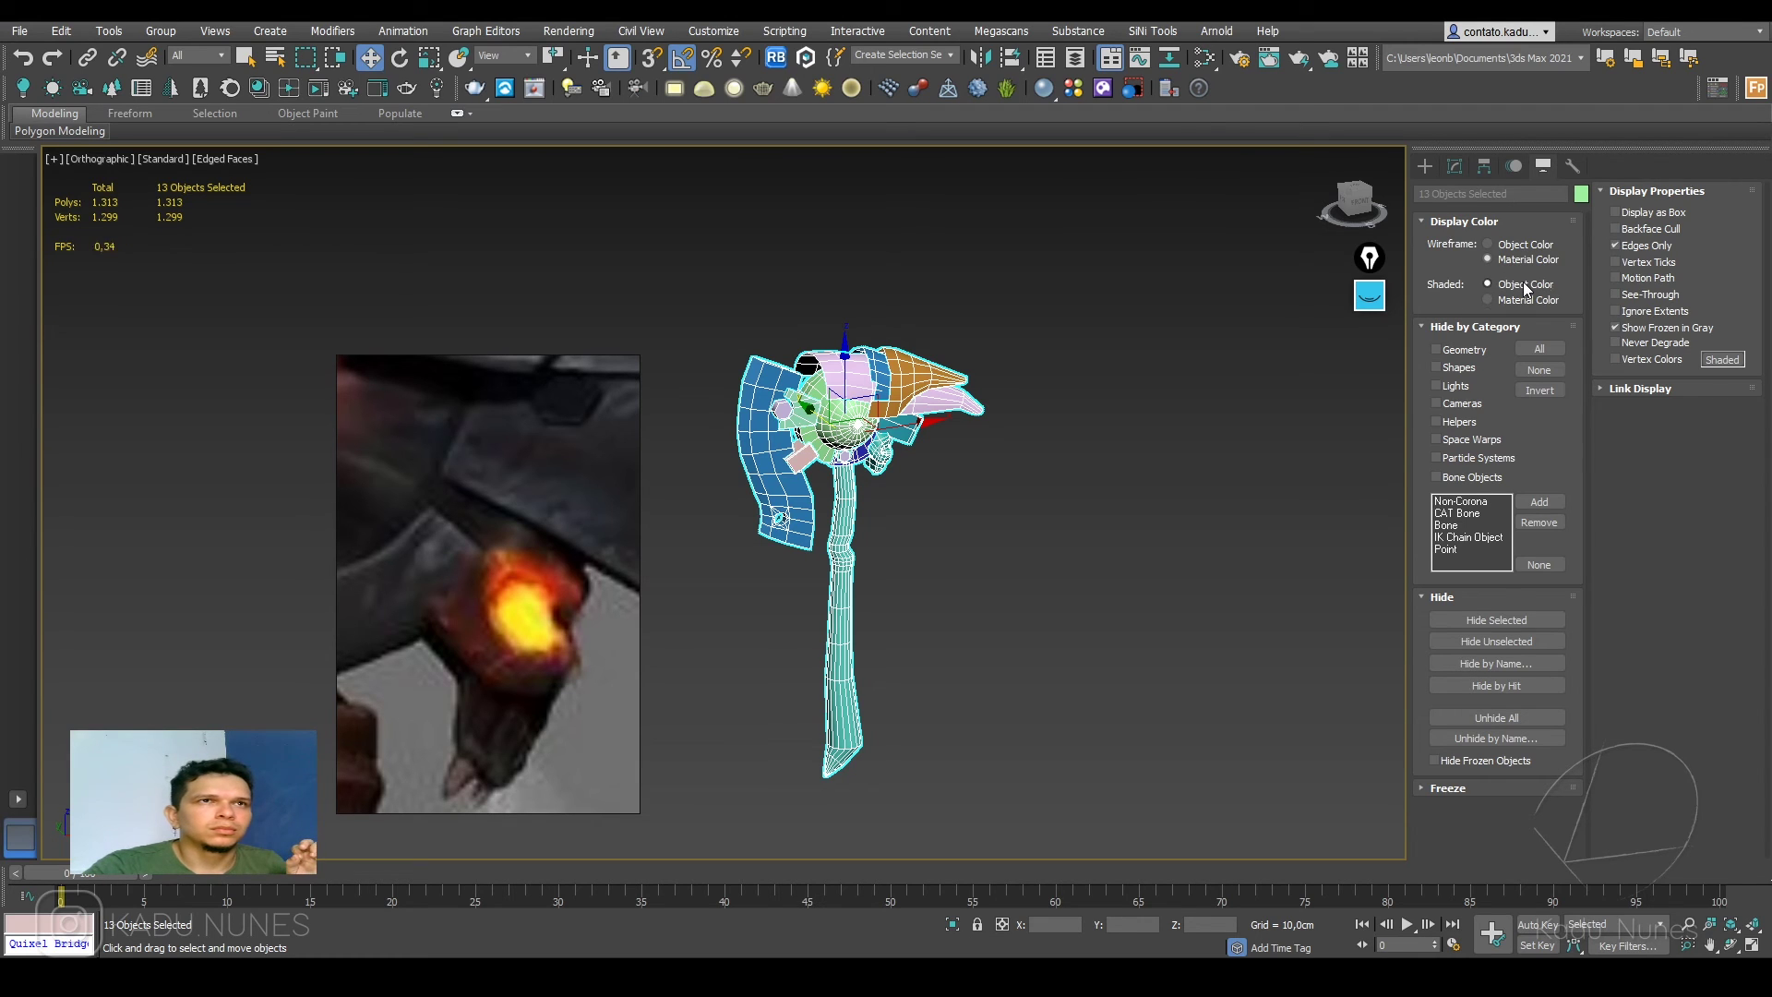
left_click(1527, 300)
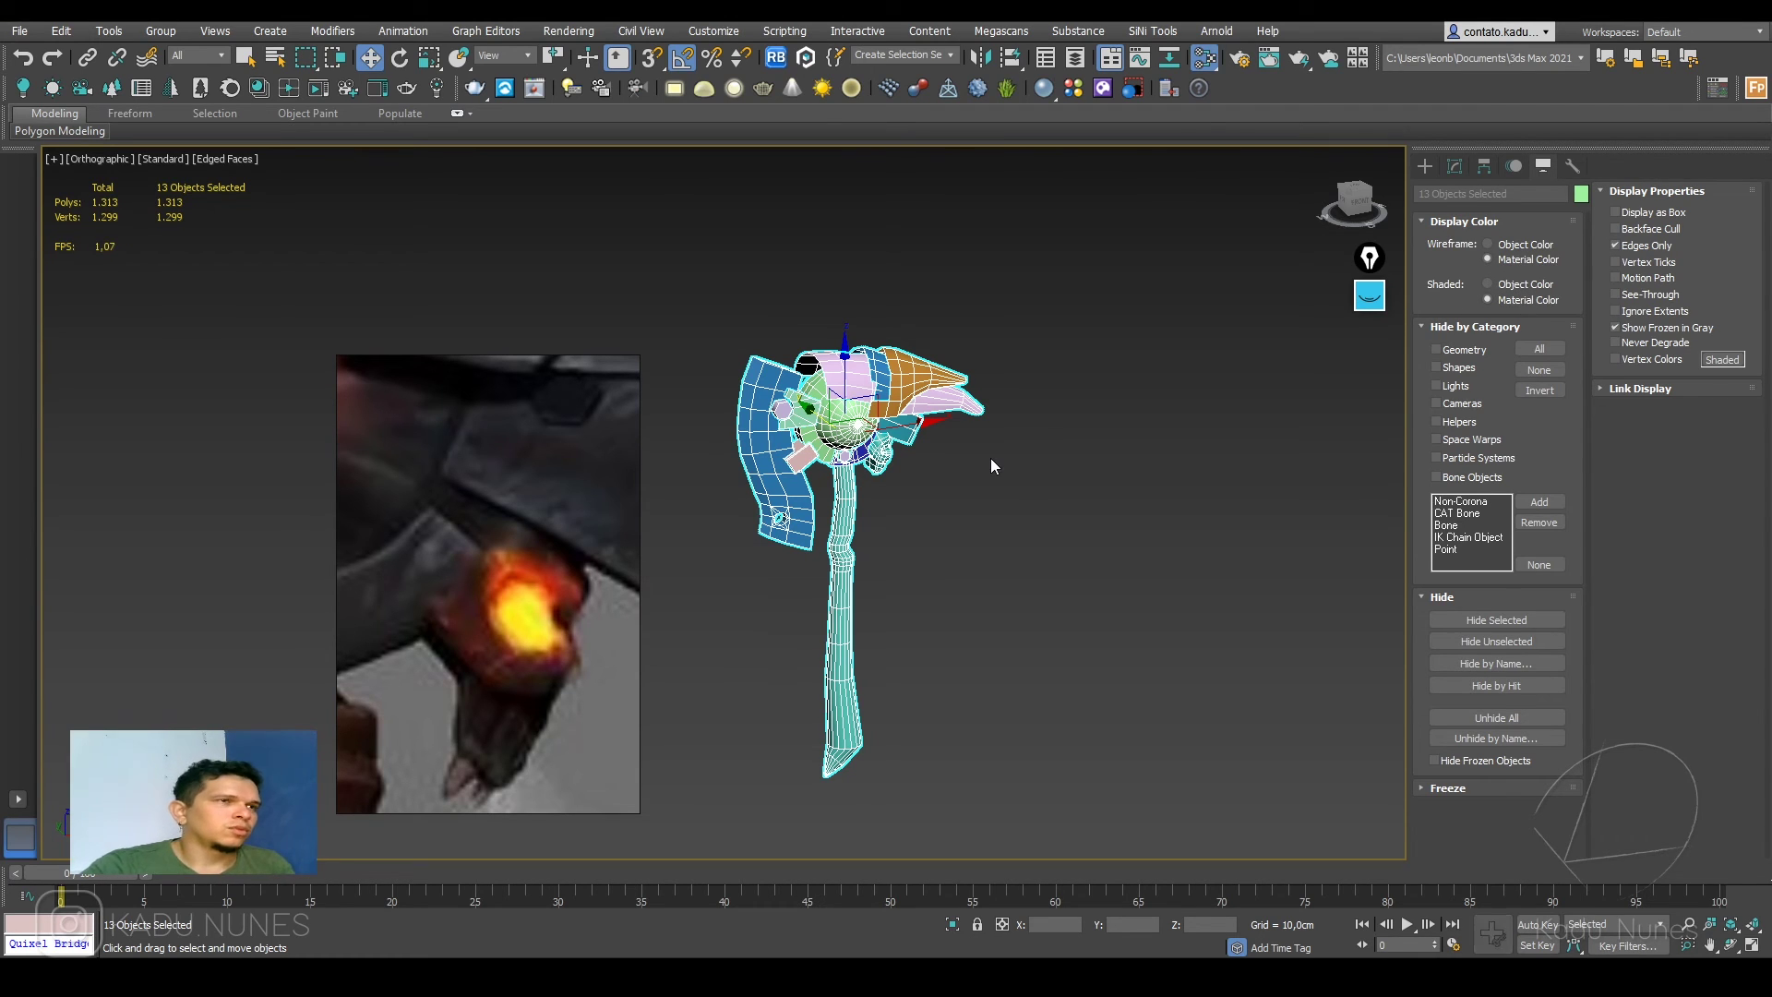
Step: Open the Slate Material Editor and bring up the Standard (Legacy) material in the Scanline group
key("m")
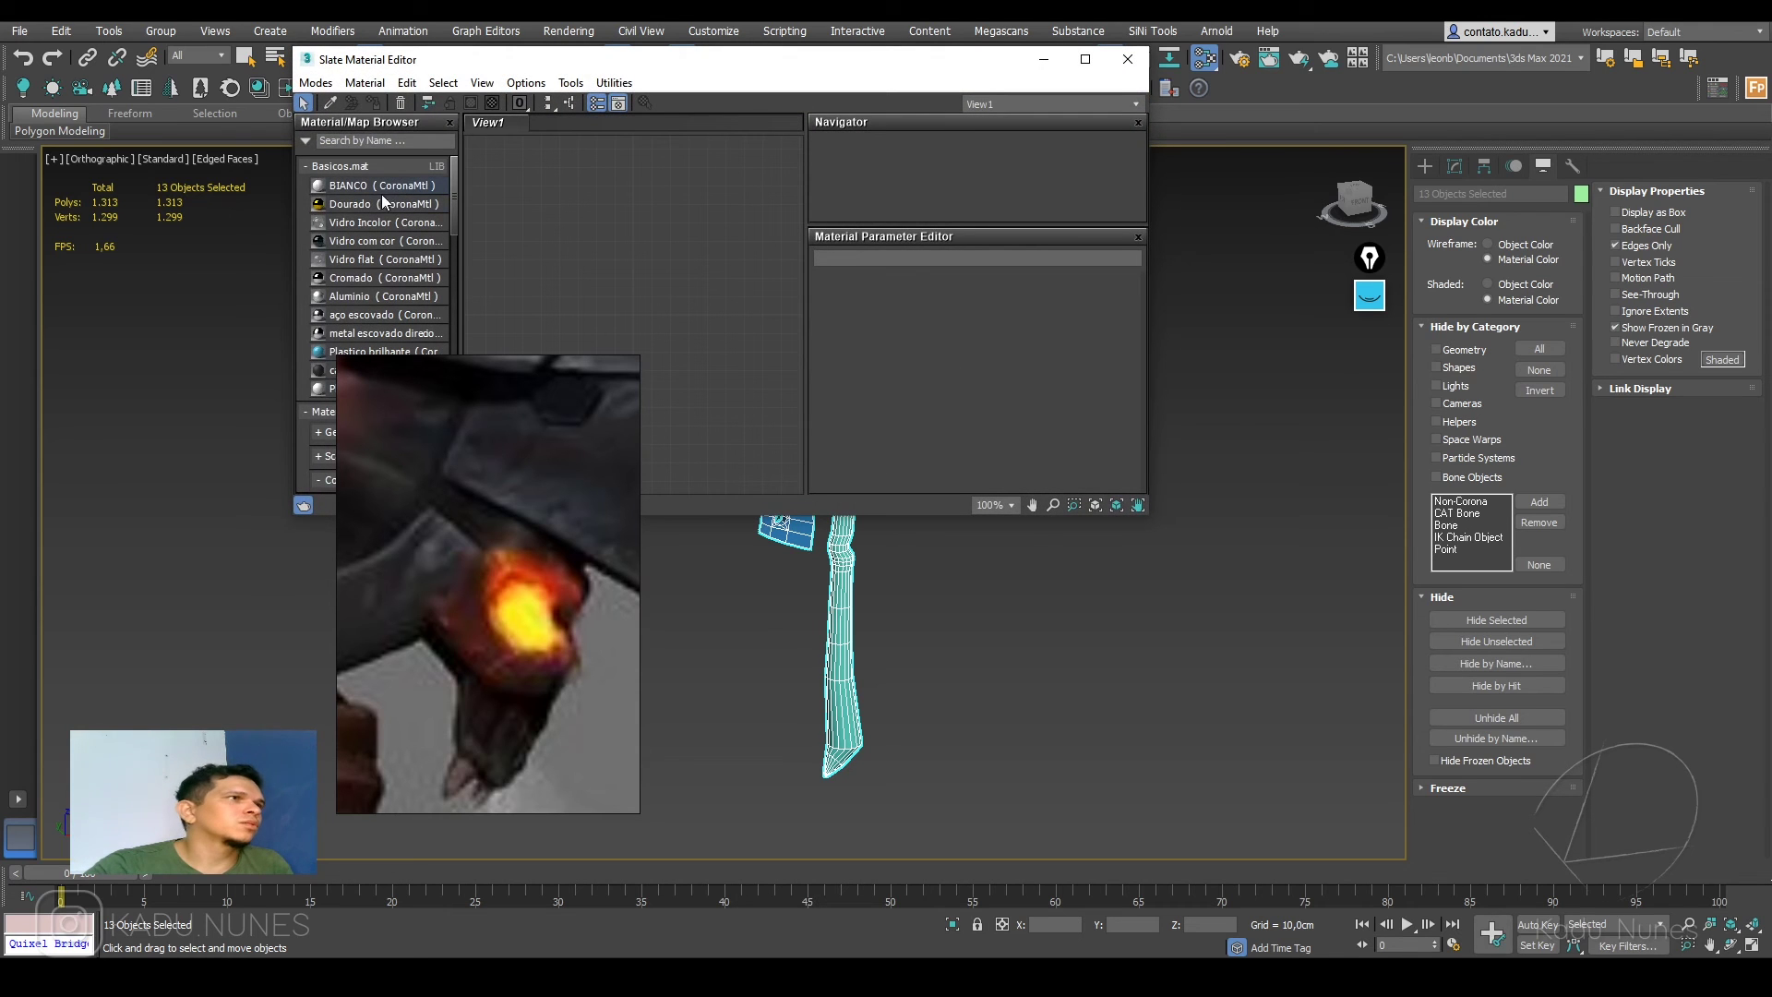
left_click_drag(451, 70, 924, 69)
left_click(808, 431)
scroll(824, 441, "down", 2)
left_click(815, 297)
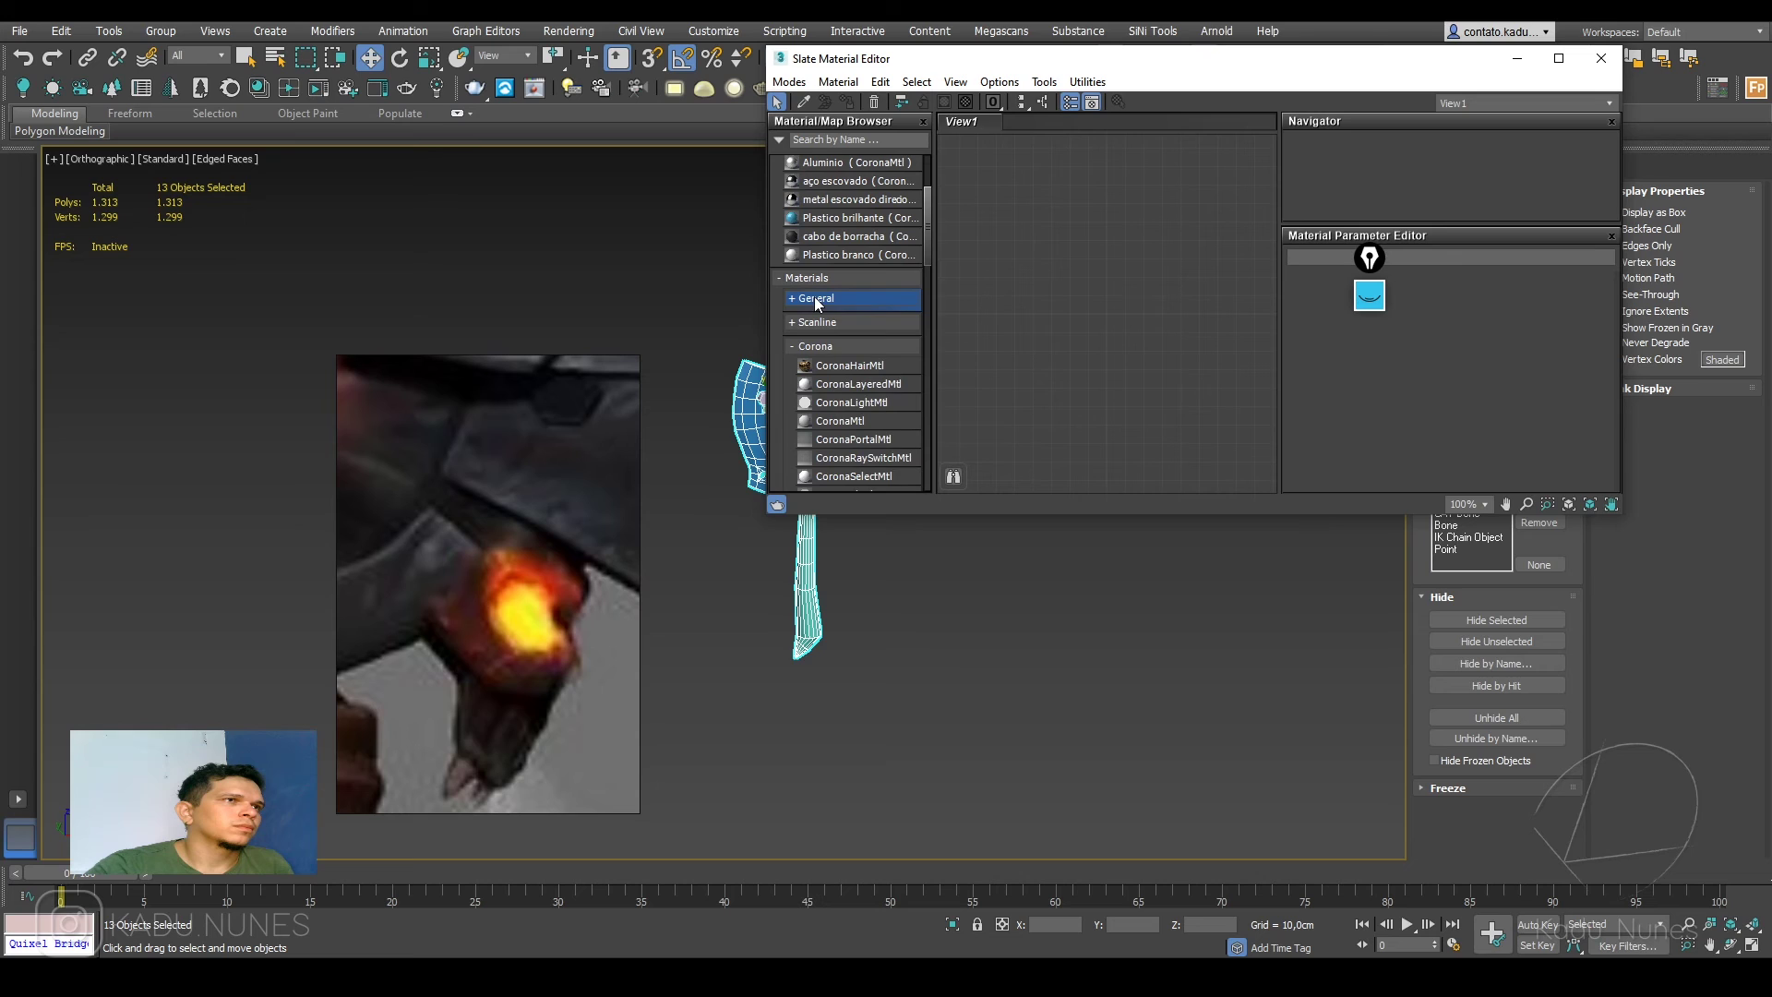
left_click(816, 297)
scroll(851, 346, "down", 2)
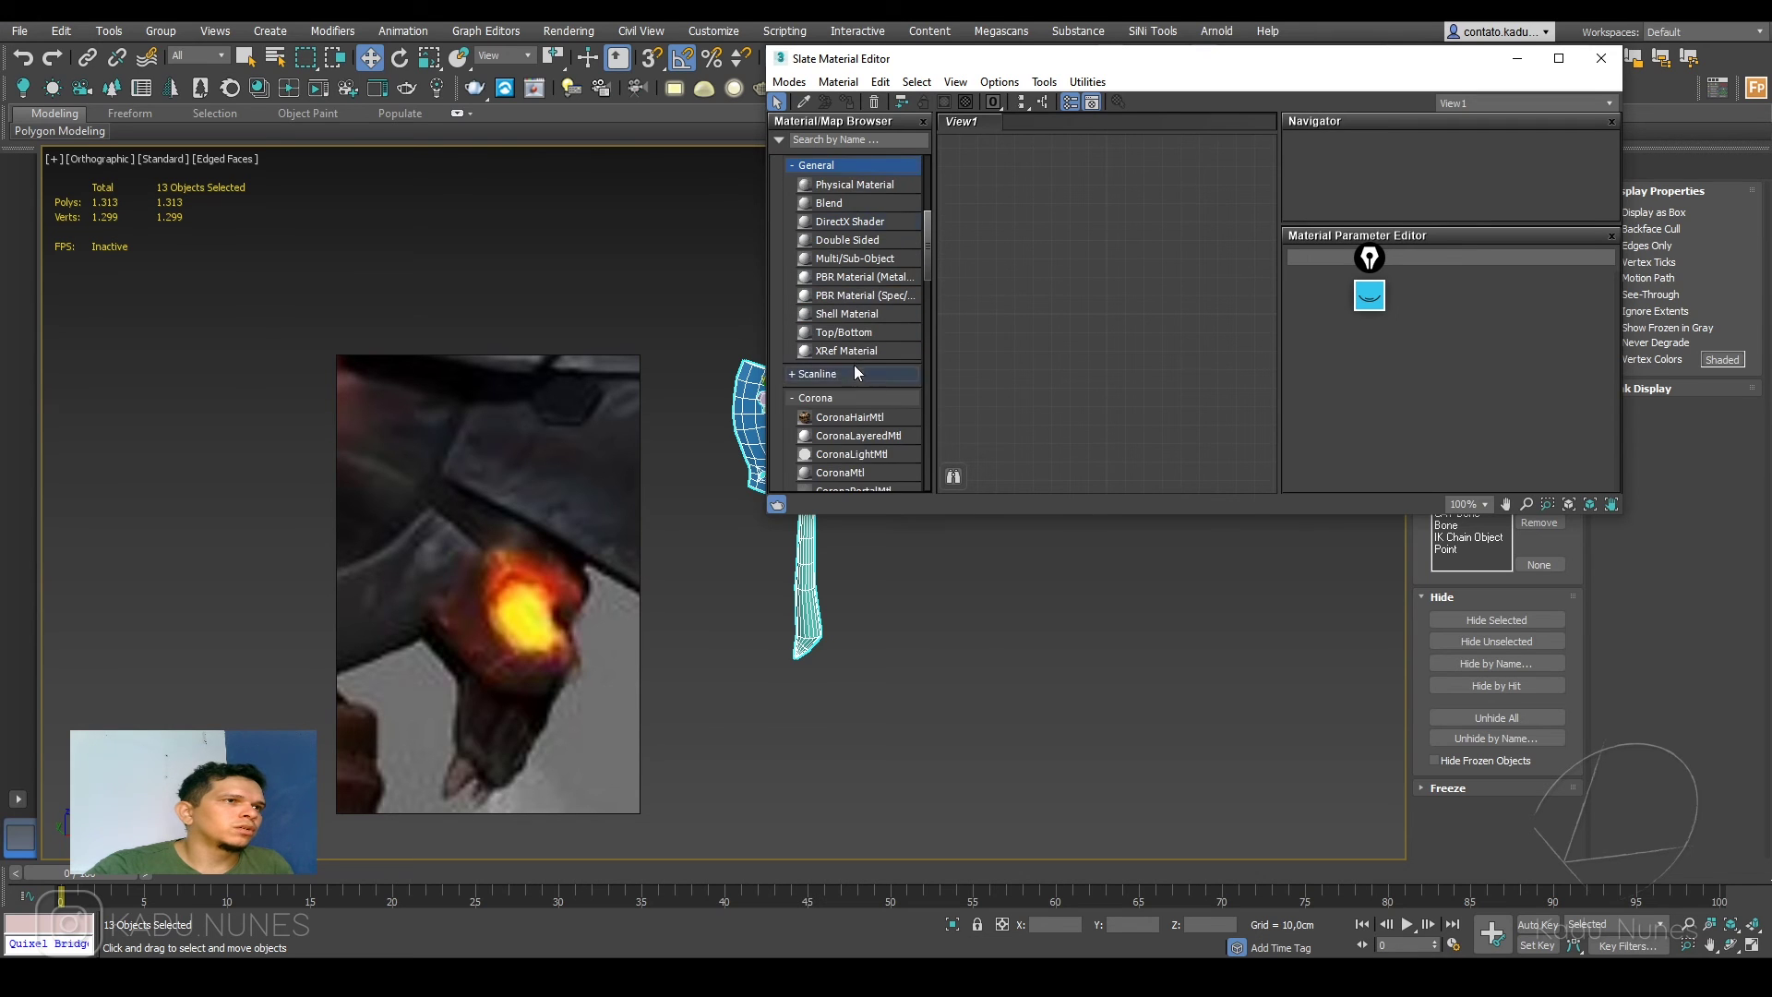
left_click(839, 375)
left_click(847, 393)
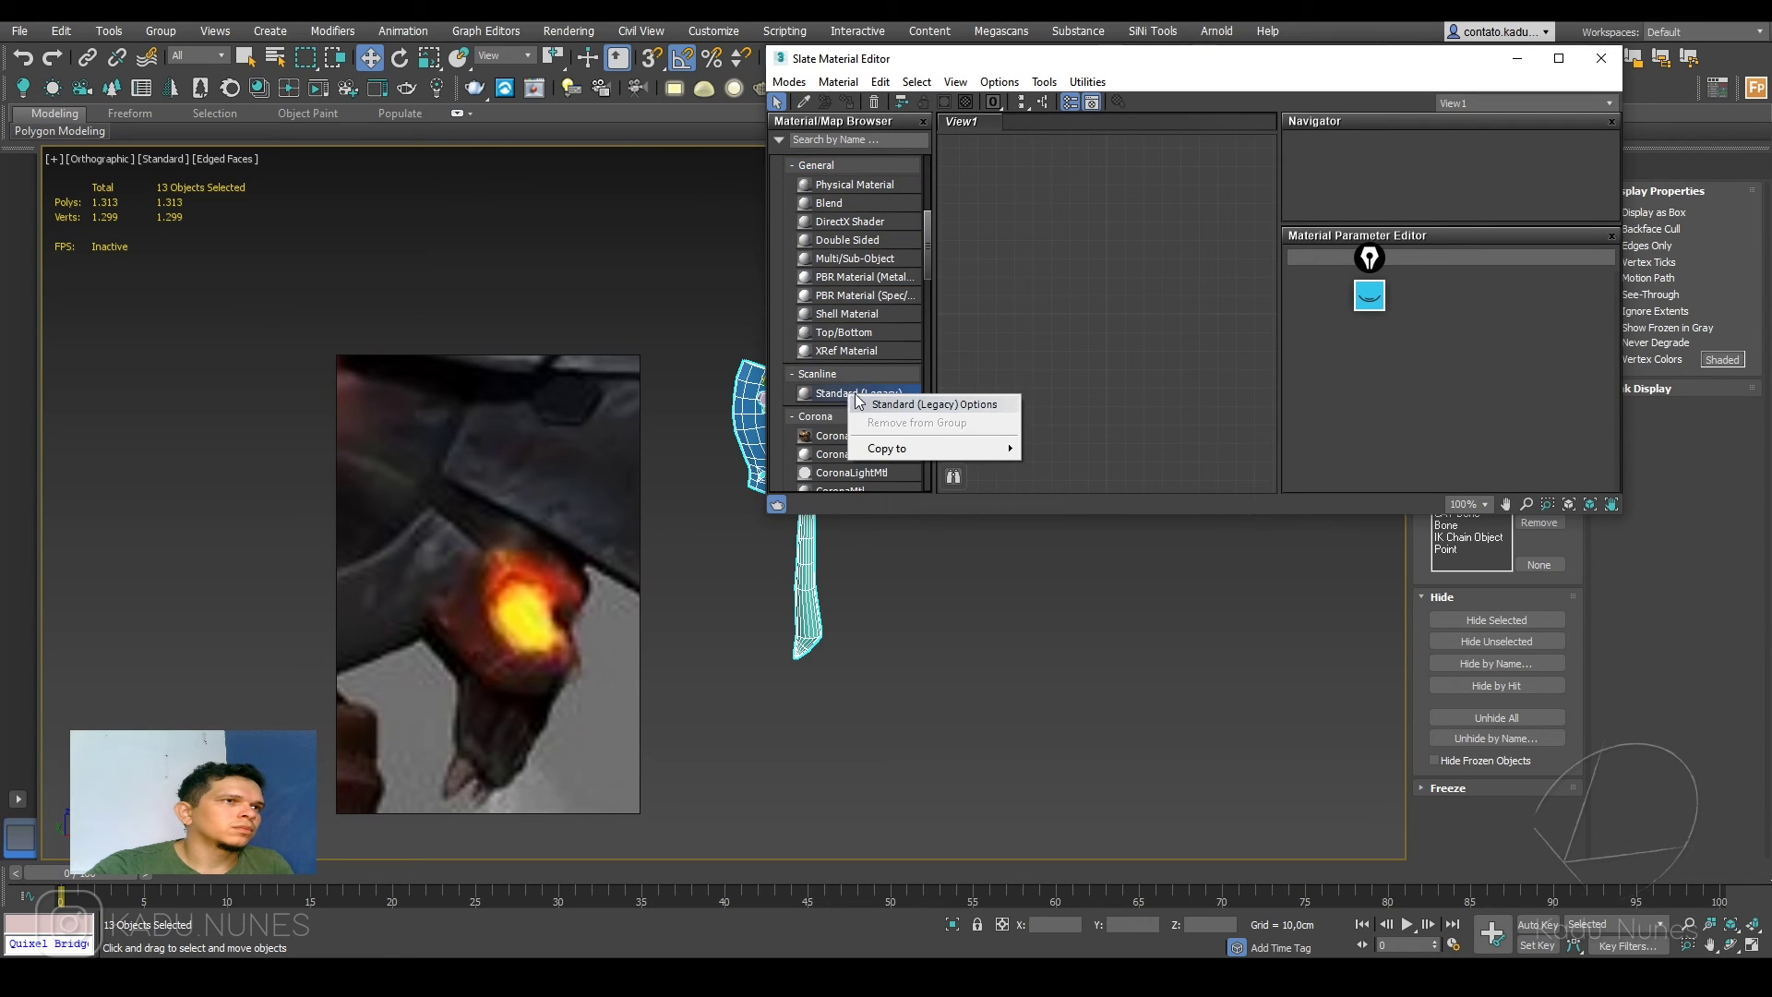
Step: Assign a new Standard (Legacy) material to all selected axe parts, turn off edge display and clear the selection
left_click_drag(823, 396, 1013, 374)
right_click(1013, 374)
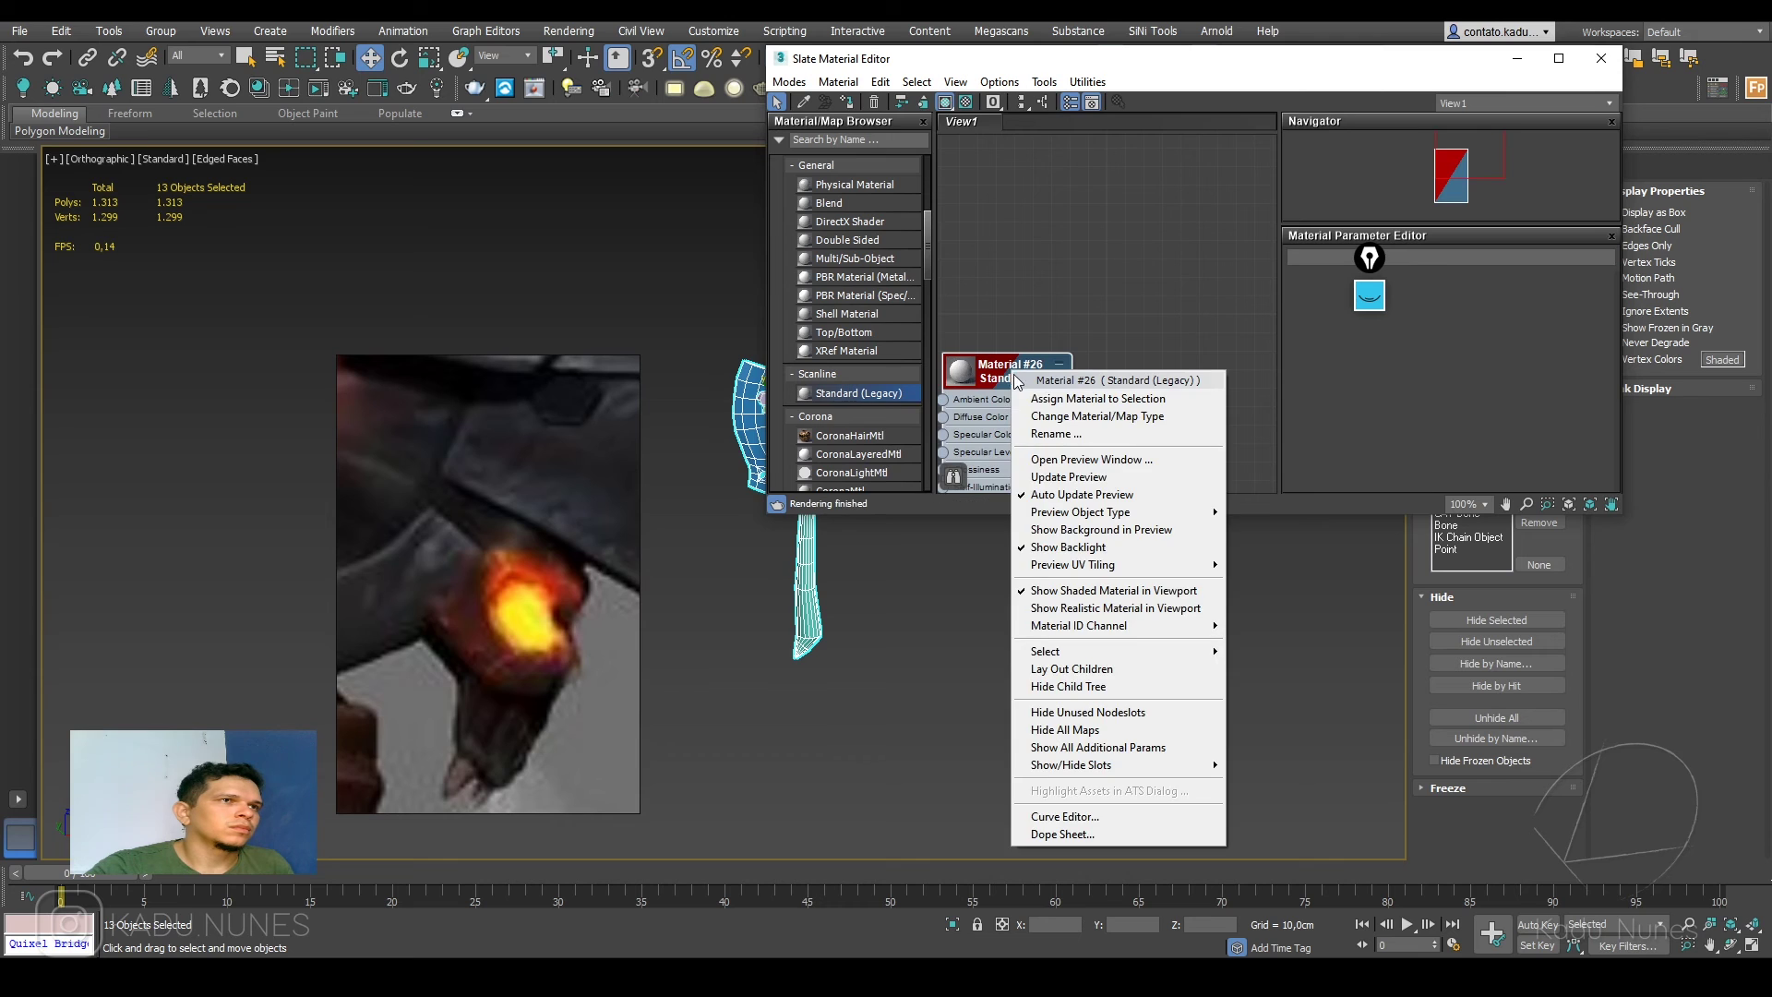
left_click(1057, 399)
left_click(1600, 58)
scroll(939, 479, "up", 4)
key("F4")
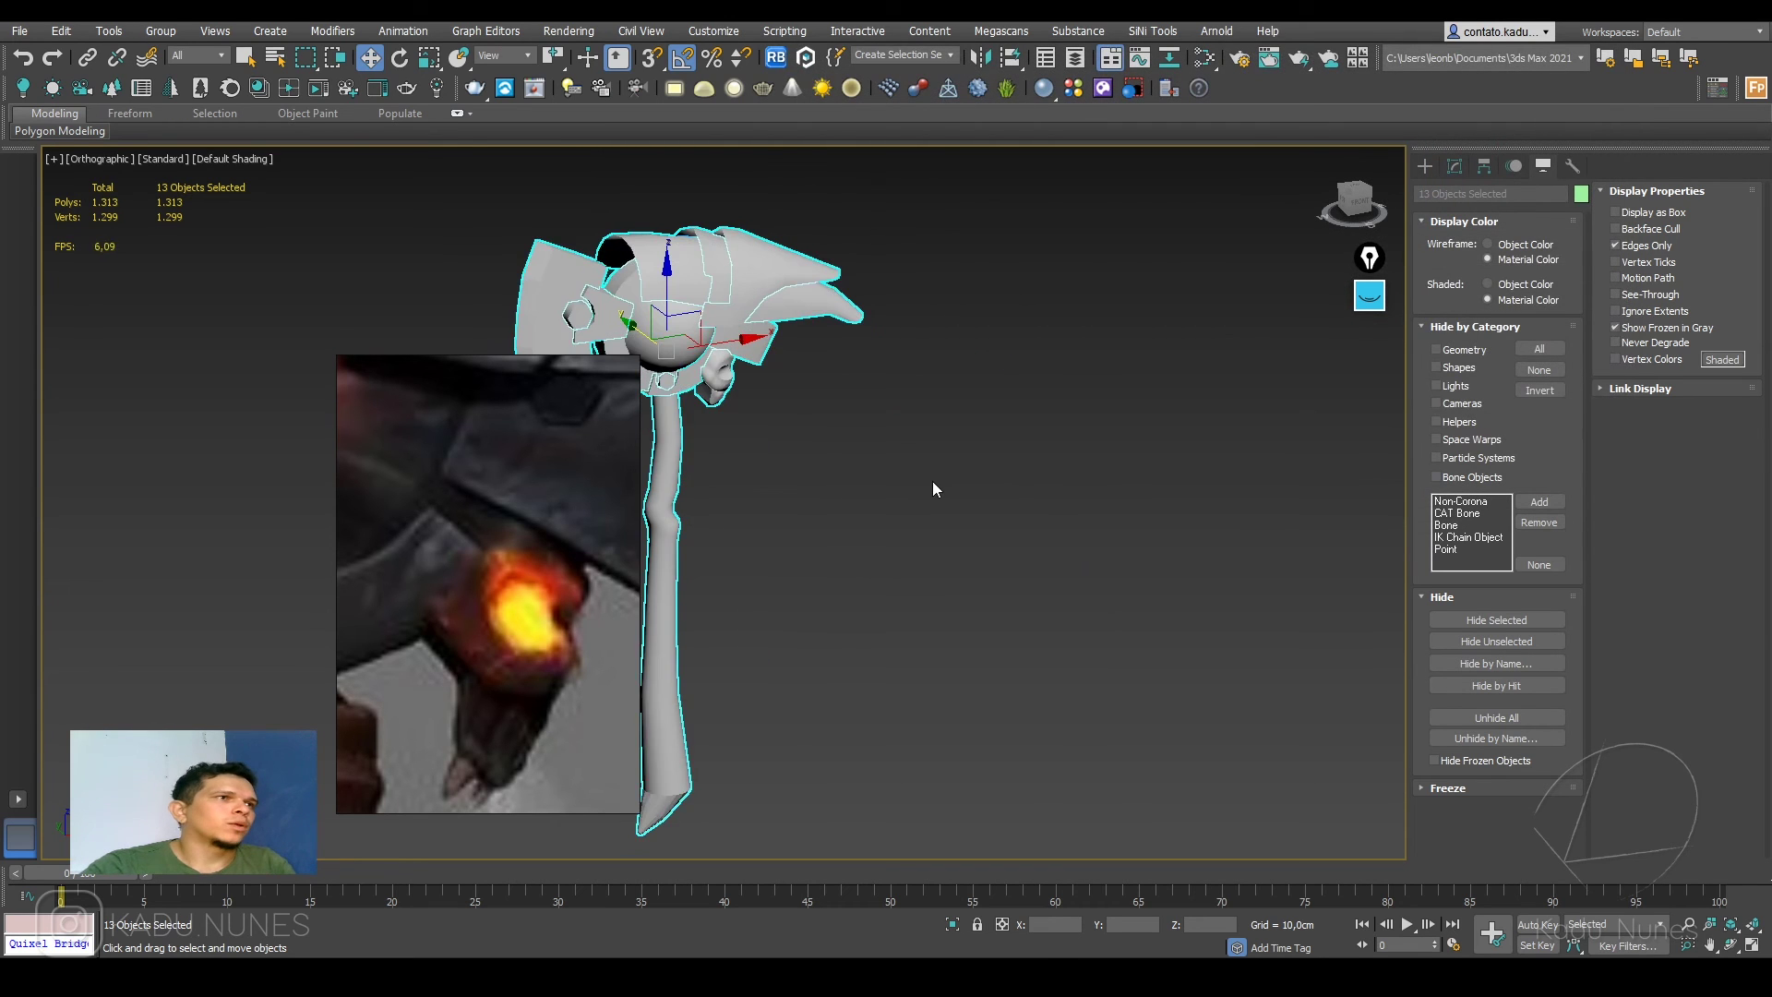
middle_click_drag(932, 480, 1059, 482)
left_click(1024, 489)
Step: Create a standard Skylight beside the lower end of the axe handle
middle_click_drag(971, 516, 1320, 522, "alt")
left_click(1425, 166)
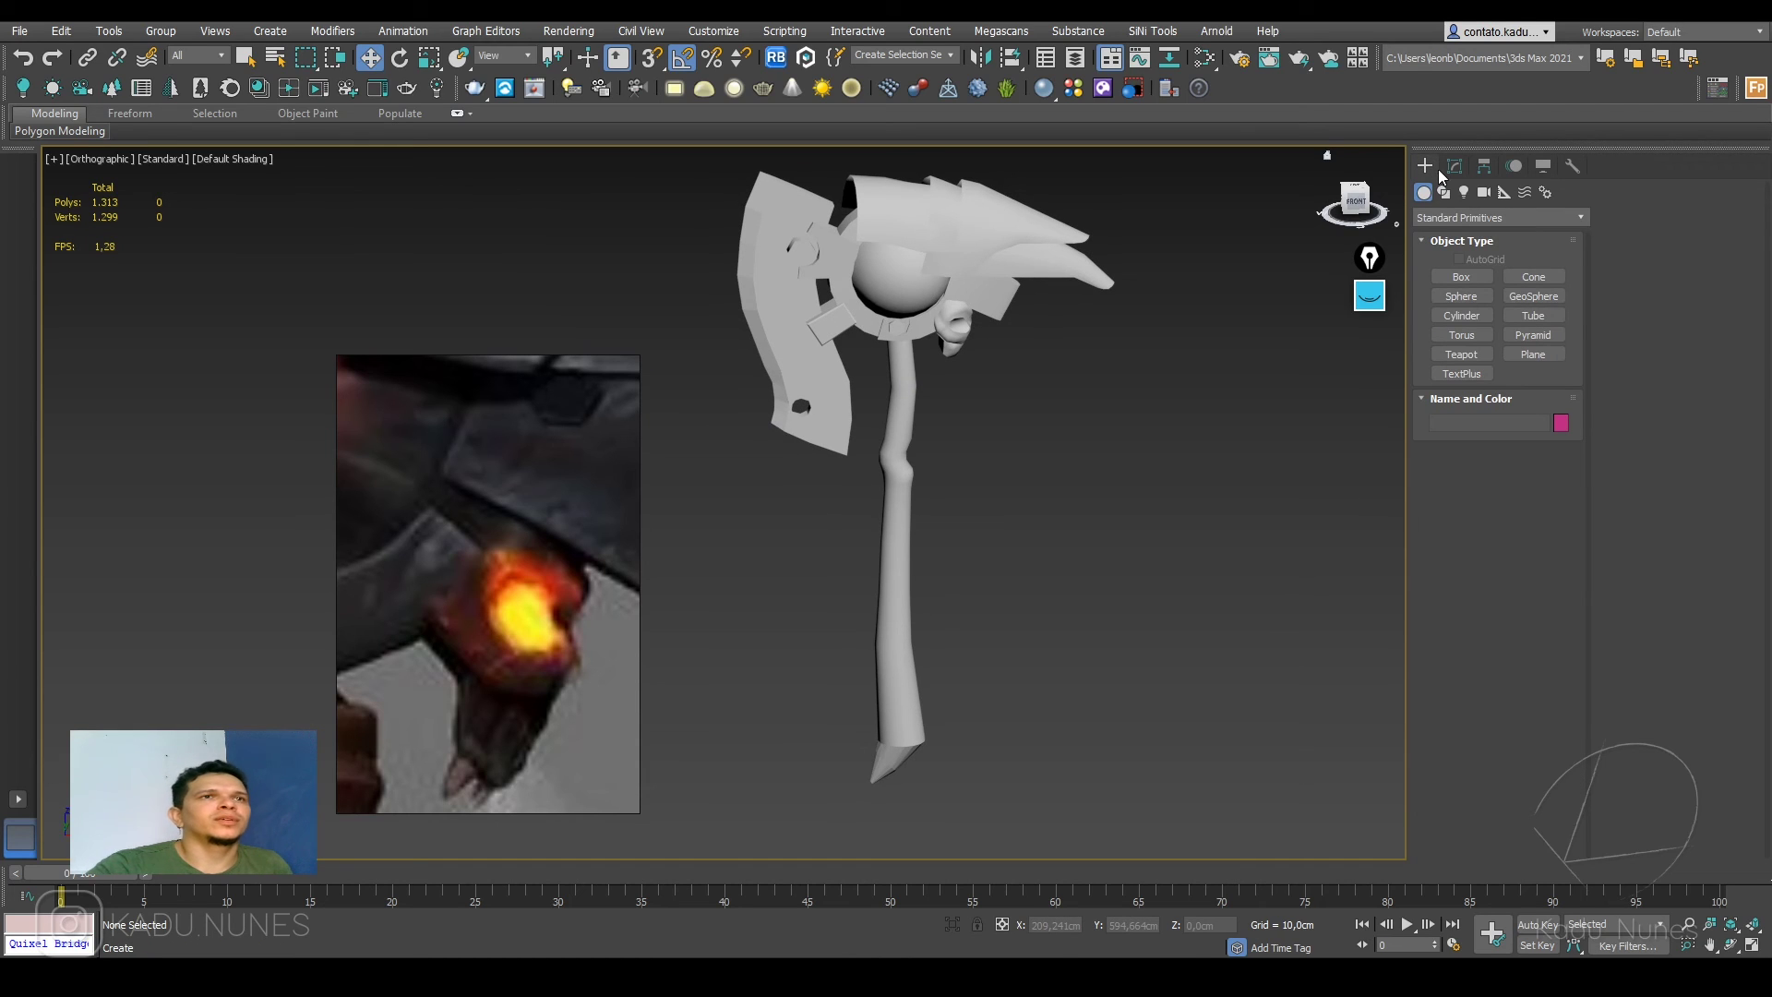
left_click(1464, 194)
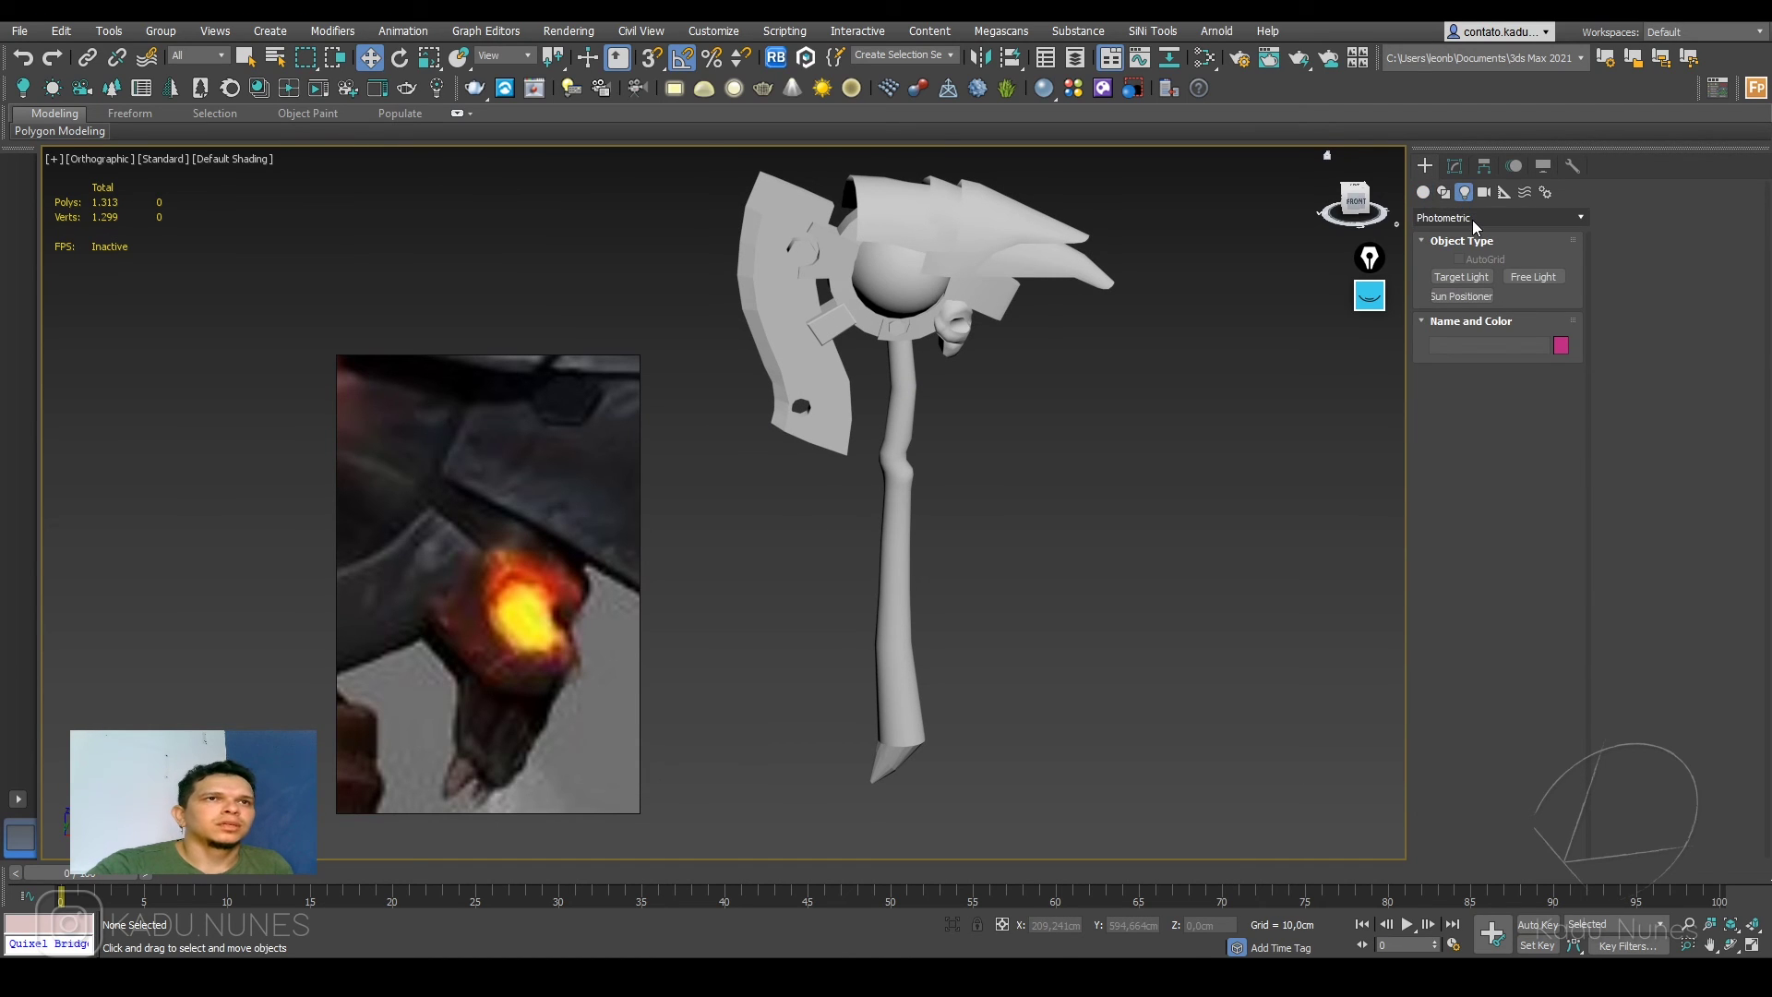
left_click(1471, 219)
left_click(1467, 249)
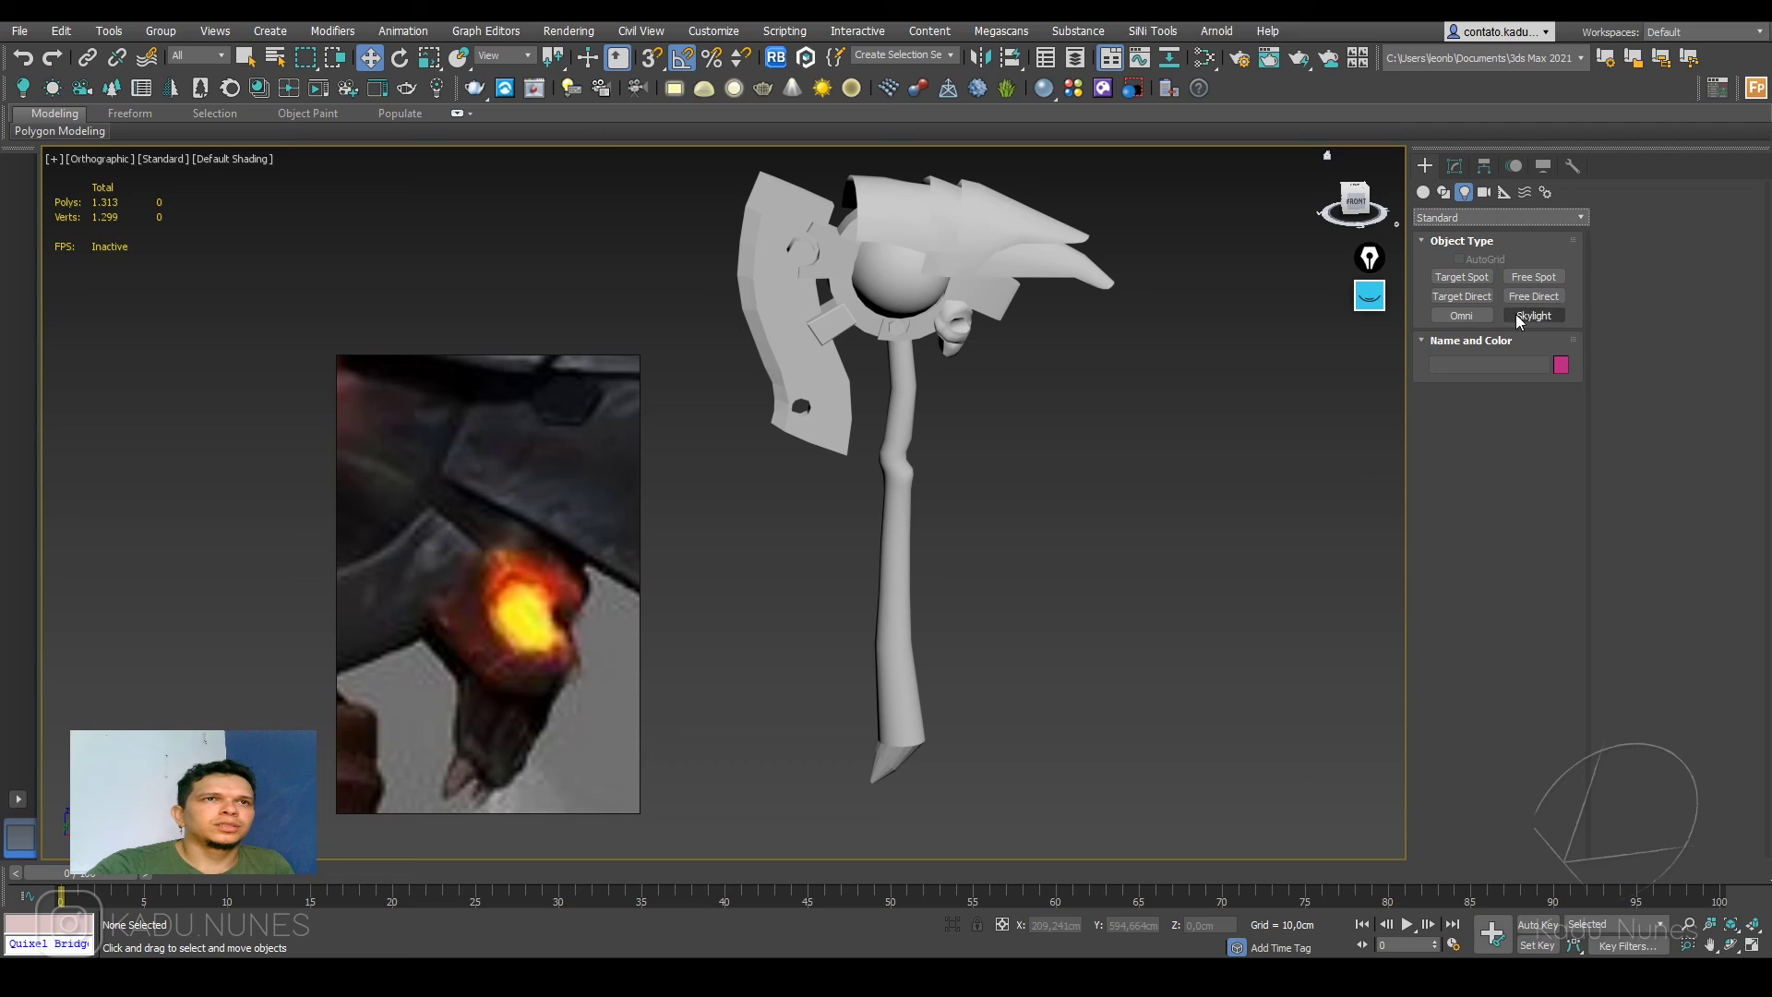
left_click(1516, 317)
left_click(1043, 703)
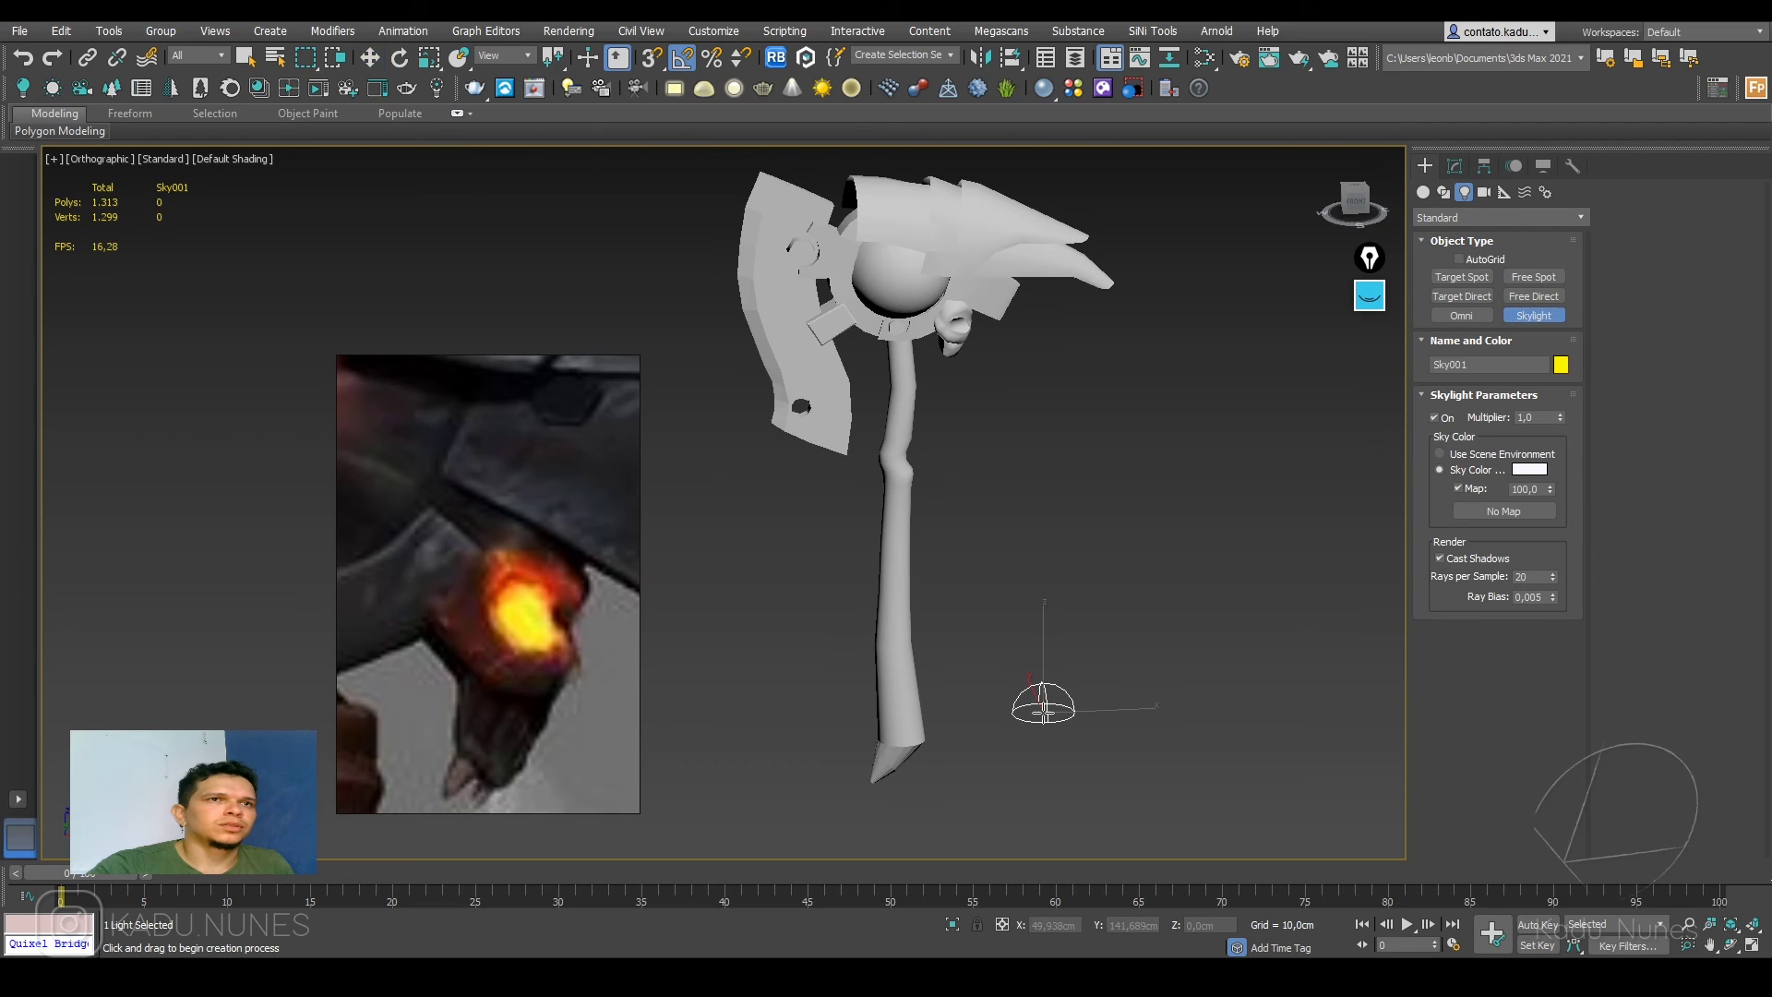
right_click(1307, 564)
Step: Switch the viewport rendering to High Quality and view the shaded axe at an angle
left_click(163, 158)
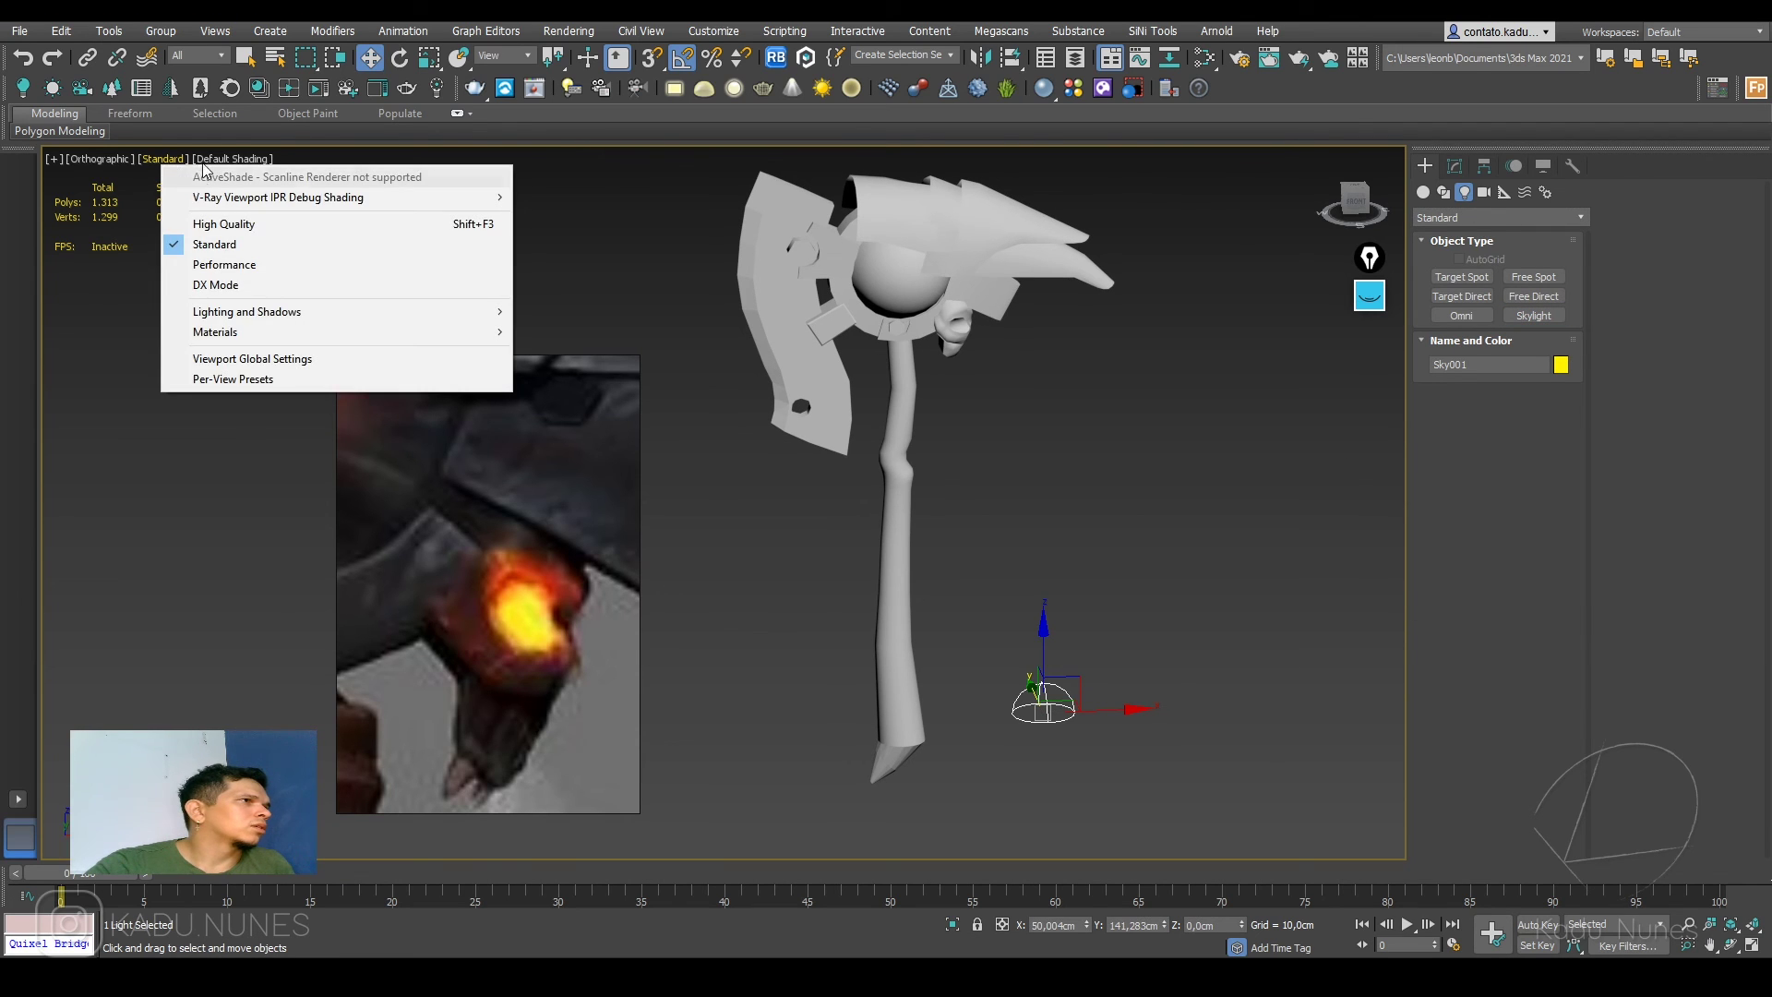
left_click(230, 158)
left_click(162, 159)
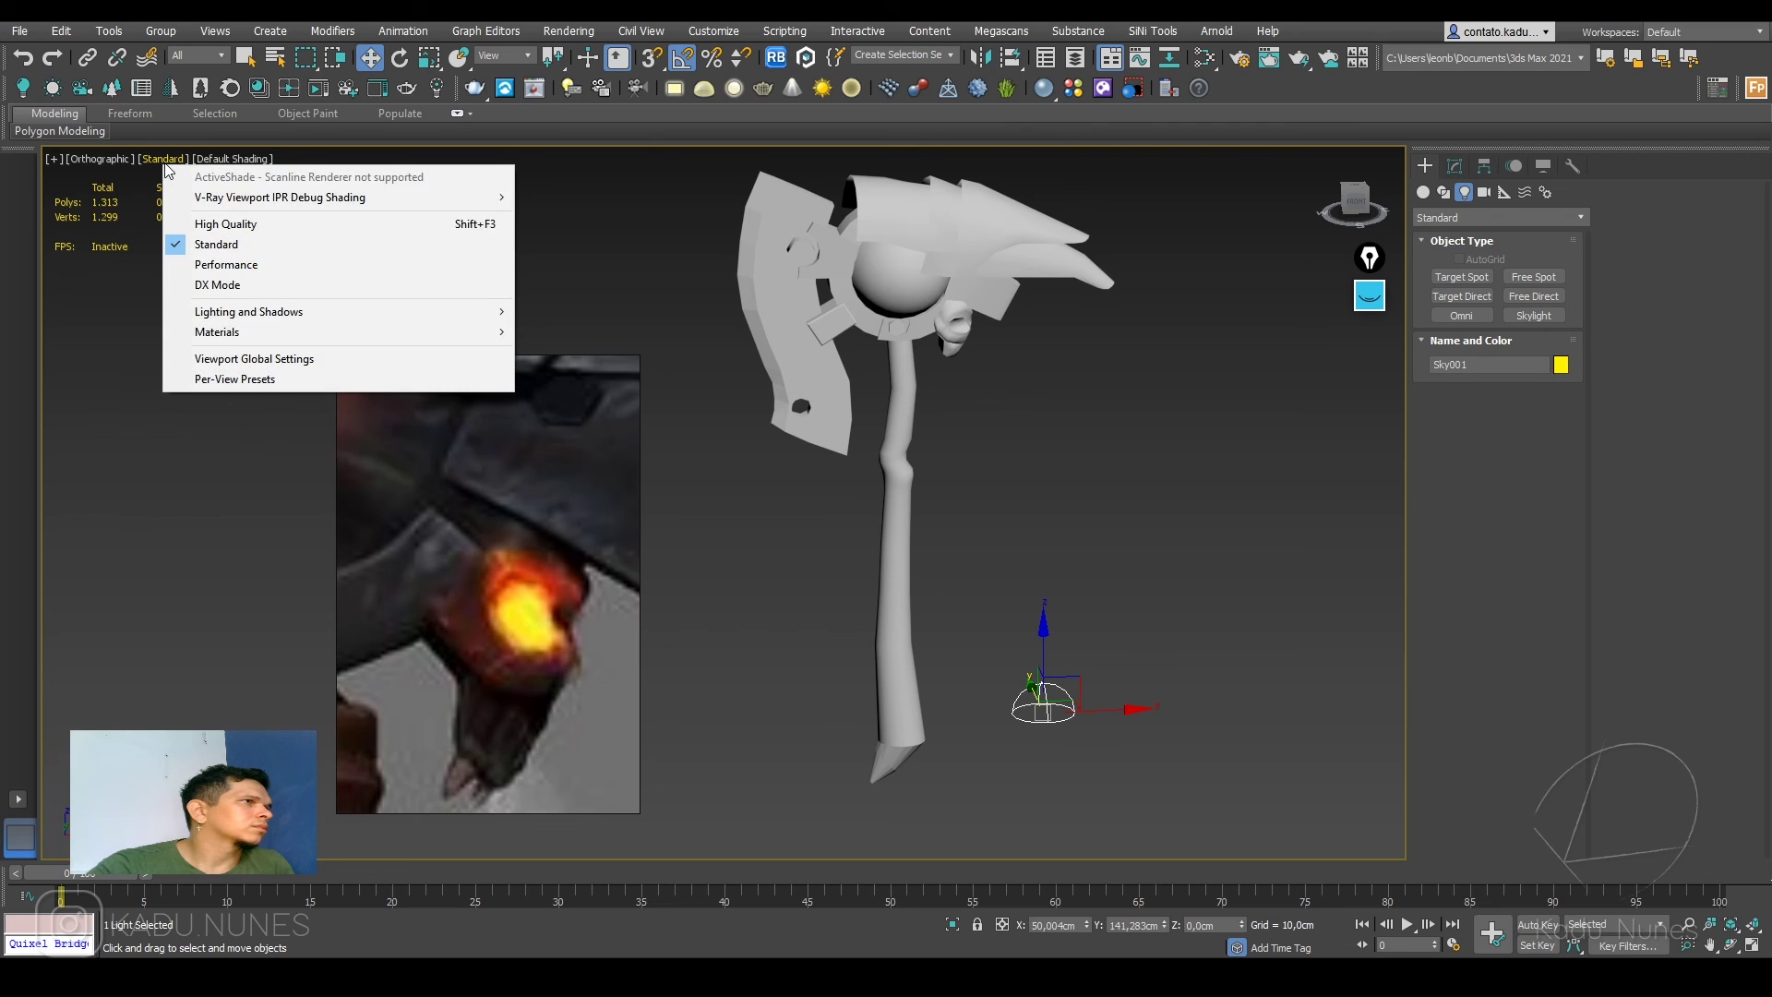
left_click(226, 224)
mouse_move(1085, 458)
middle_mouse_down("alt")
mouse_move(1060, 498)
mouse_move(1078, 384)
mouse_move(967, 565)
middle_mouse_up("alt")
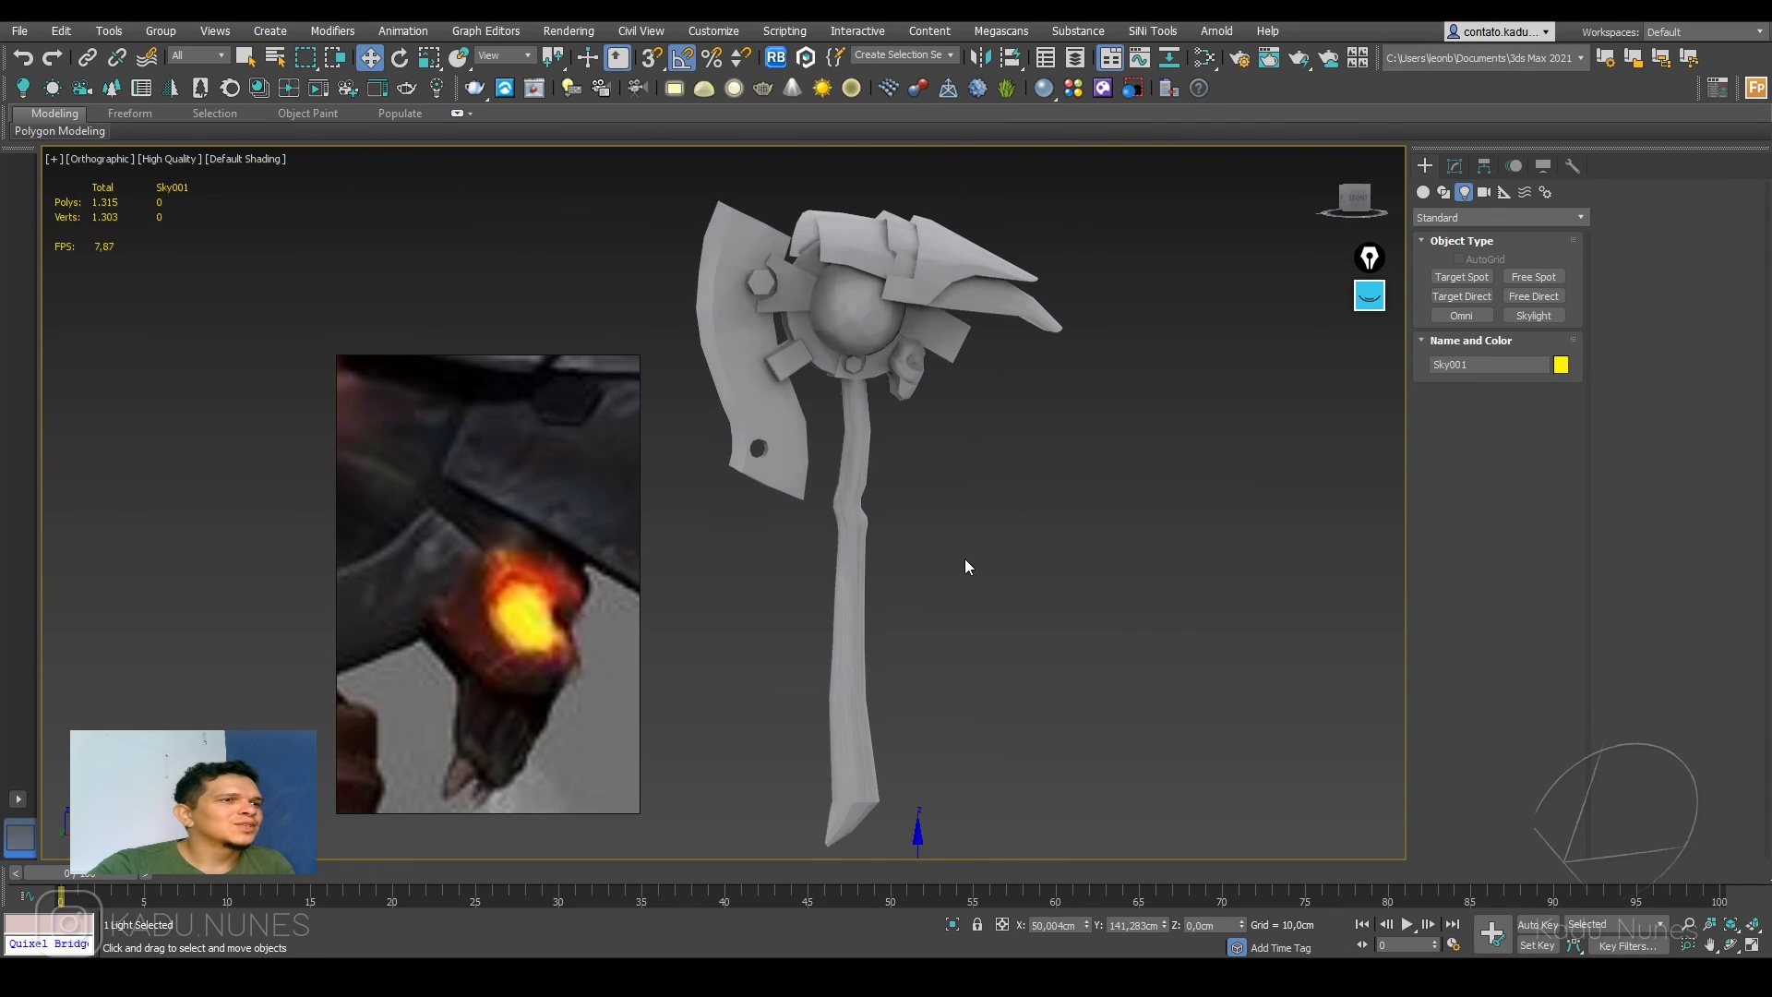